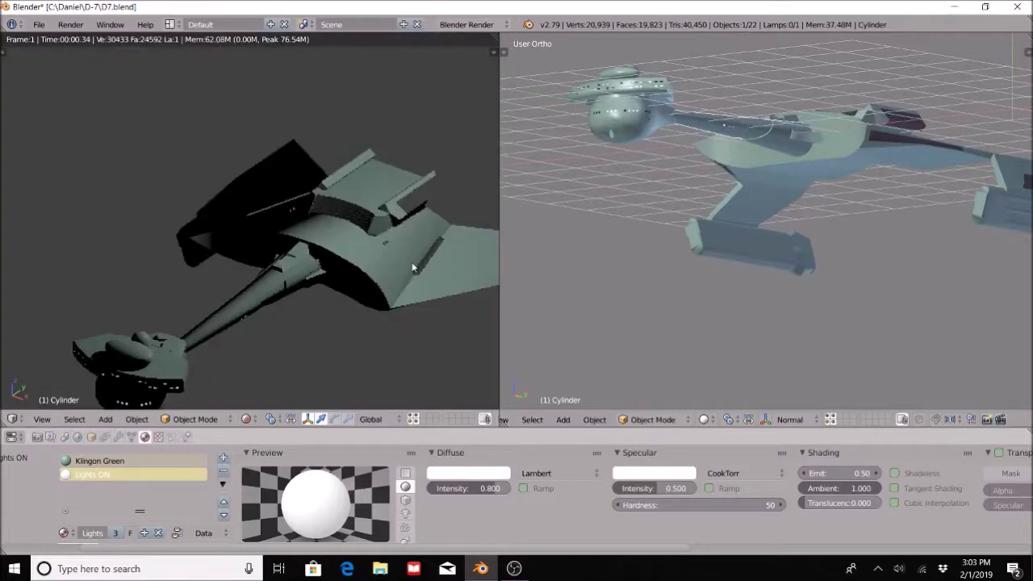
- Examine the ship model's head, hull, wings and engine nacelles from several angles
middle_drag(320, 295, 374, 300)
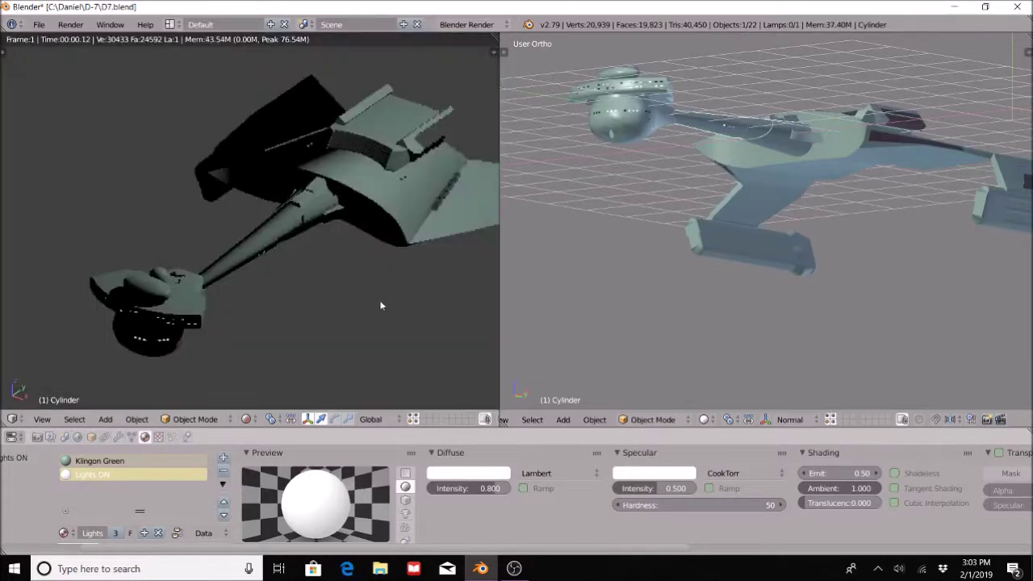
middle_drag(662, 158, 673, 119)
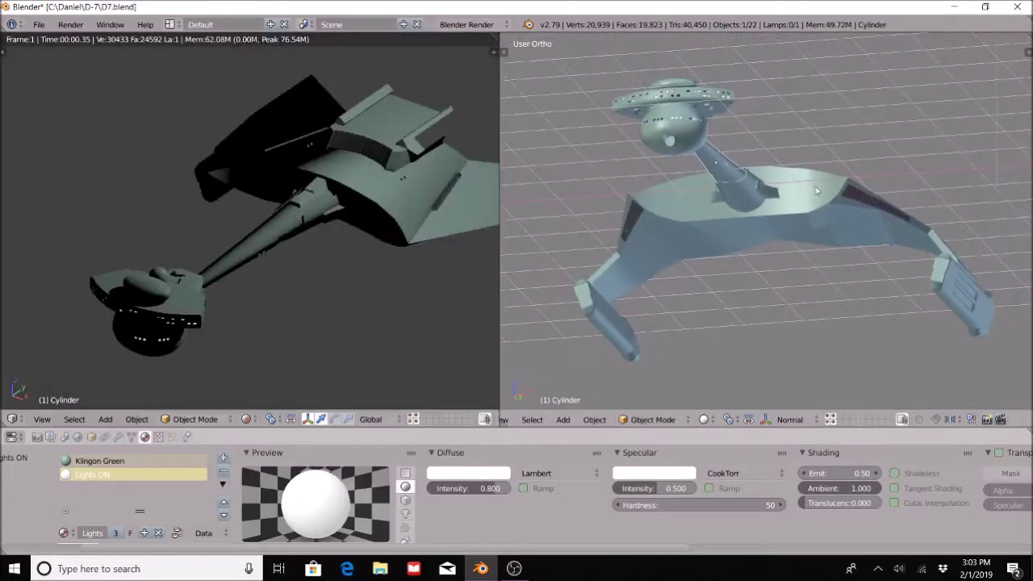
scroll(674, 119, up, 6)
scroll(885, 200, down, 6)
middle_drag(769, 218, 806, 280)
scroll(854, 302, up, 5)
middle_drag(869, 292, 848, 279)
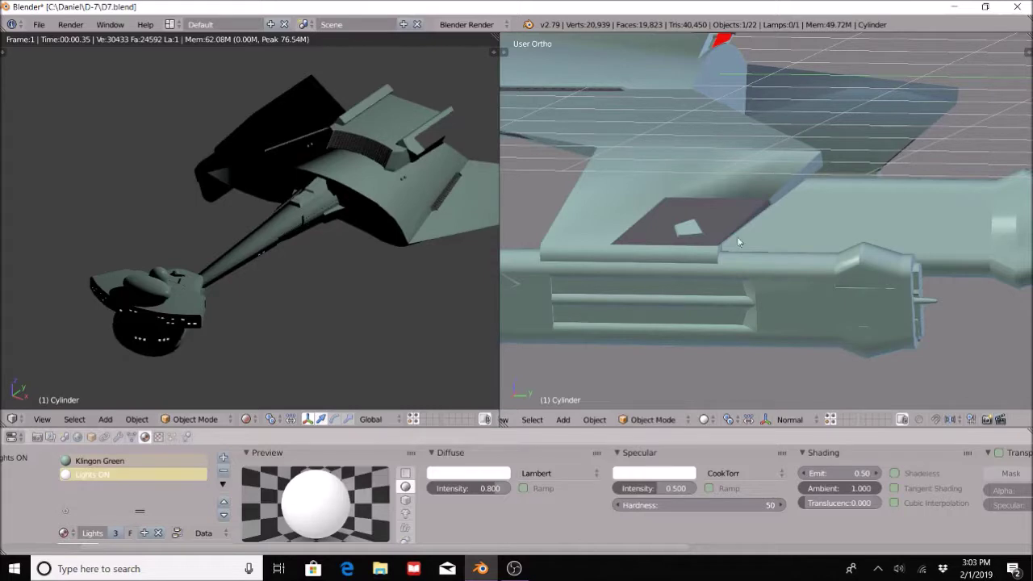
middle_drag(725, 223, 837, 262)
- Pick out the dark grey panels on the wing and the raised rear hull for inspection
right_click(671, 165)
middle_drag(898, 334, 879, 360)
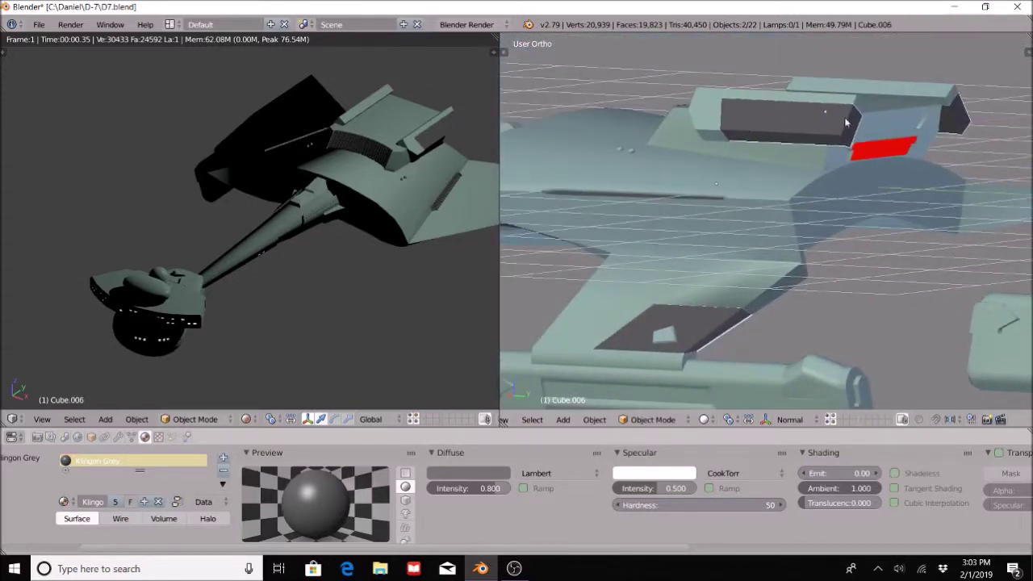
middle_drag(769, 229, 807, 247)
middle_drag(728, 265, 774, 206)
right_click(779, 218)
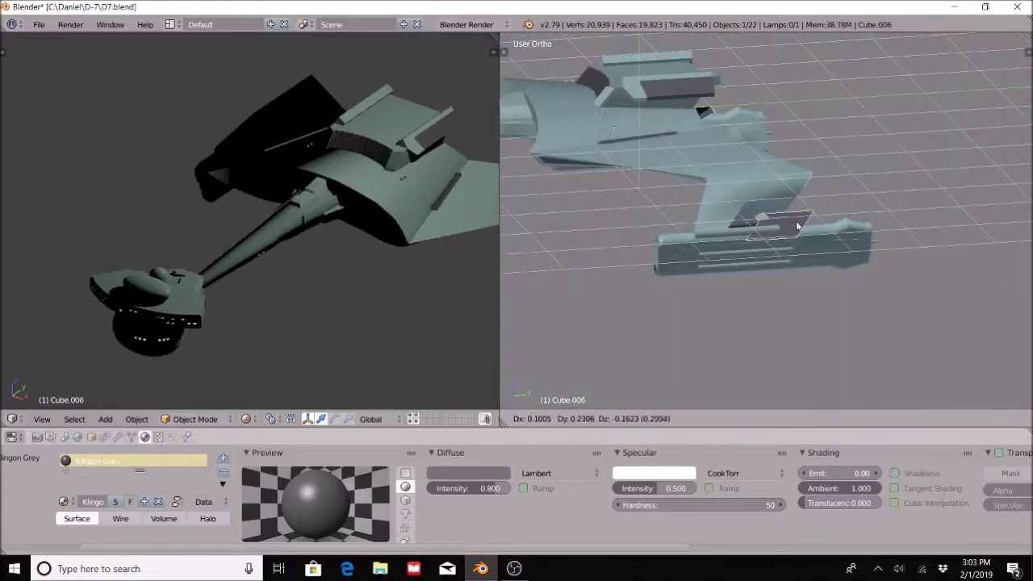
right_click(685, 93)
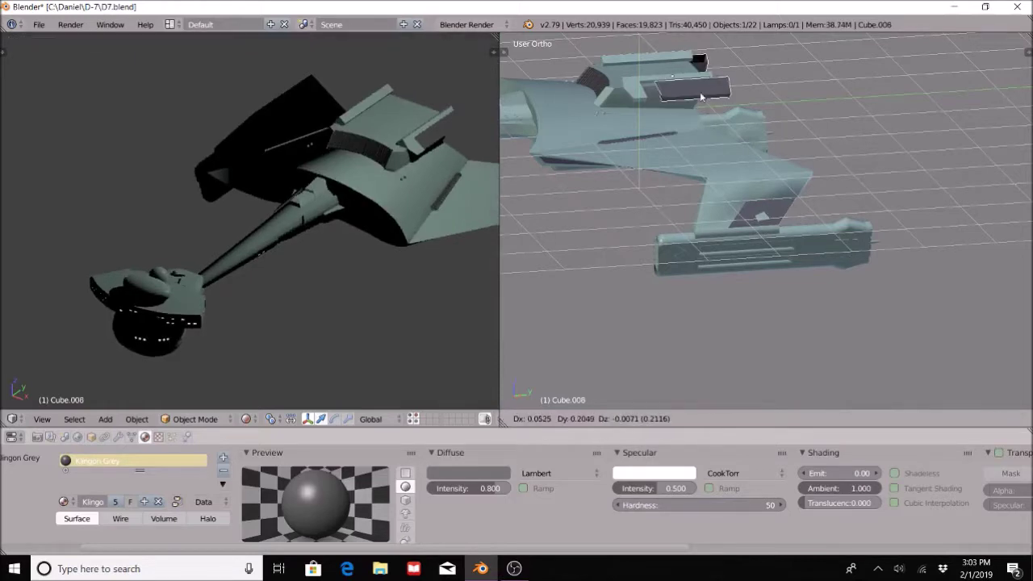
middle_drag(903, 326, 852, 306)
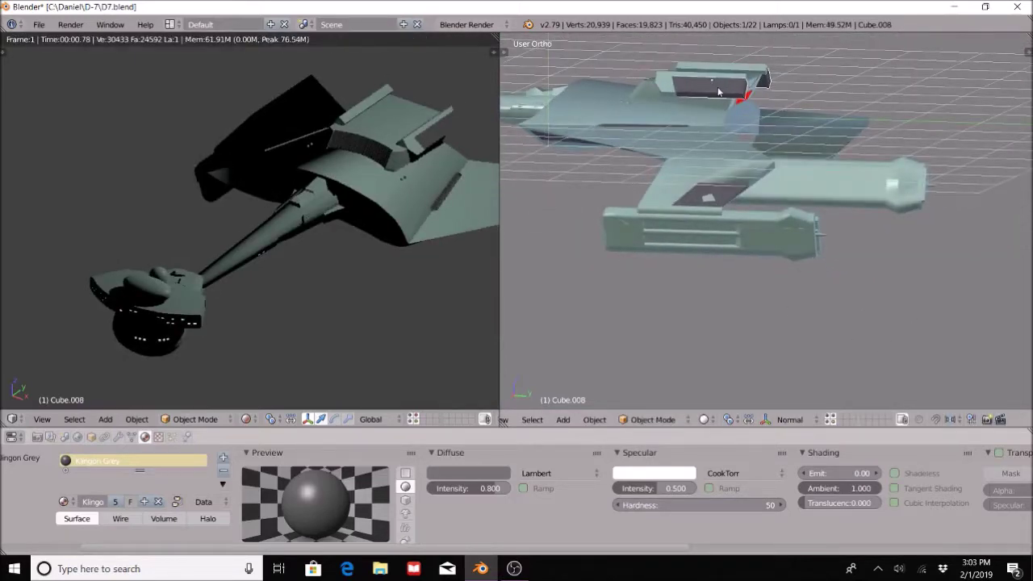
- Show the dark wing panel against the blueprint in the Right view, with that panel selected
scroll(655, 214, up, 2)
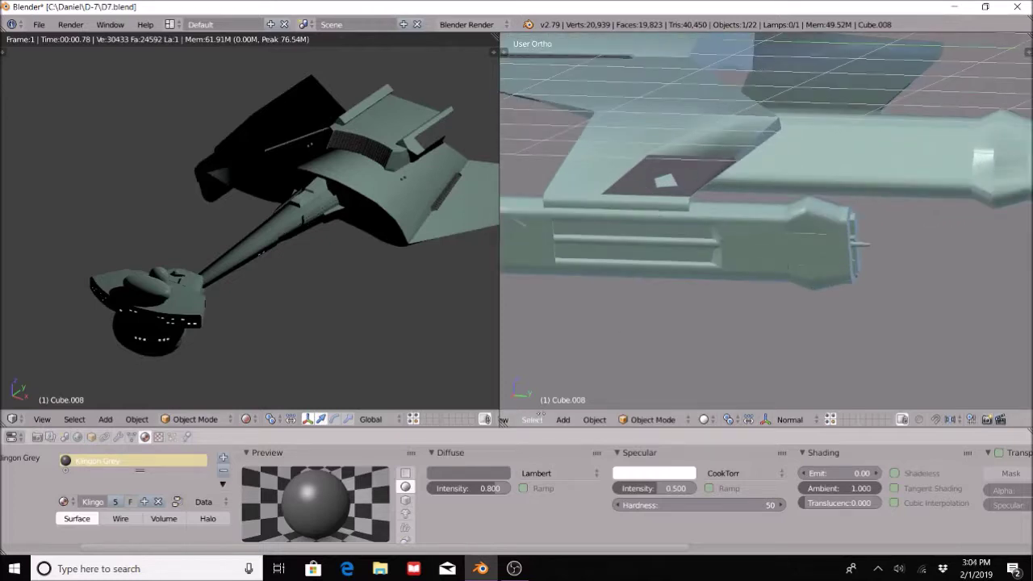
scroll(549, 419, up, 2)
click(543, 420)
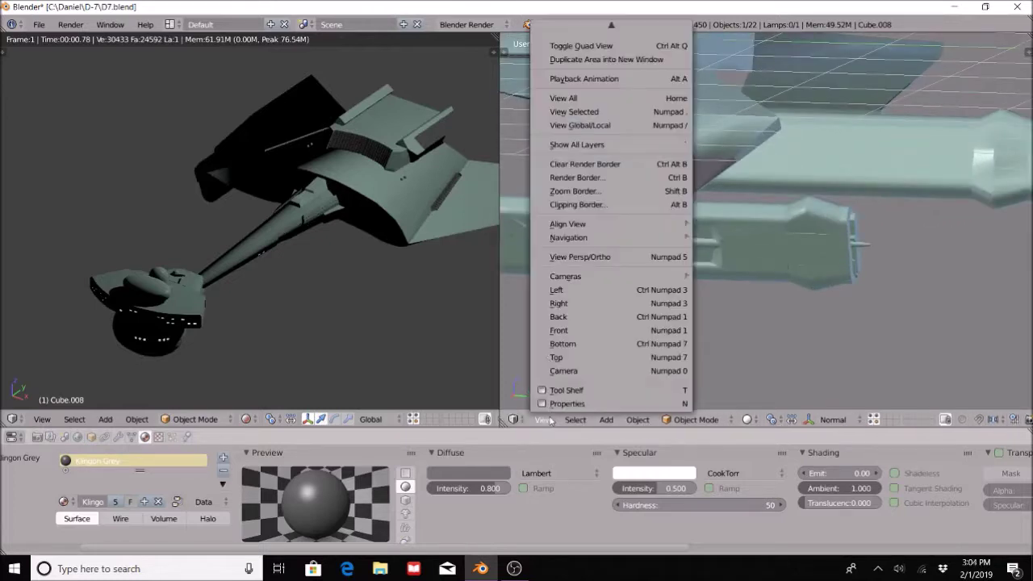
click(572, 300)
scroll(799, 263, up, 2)
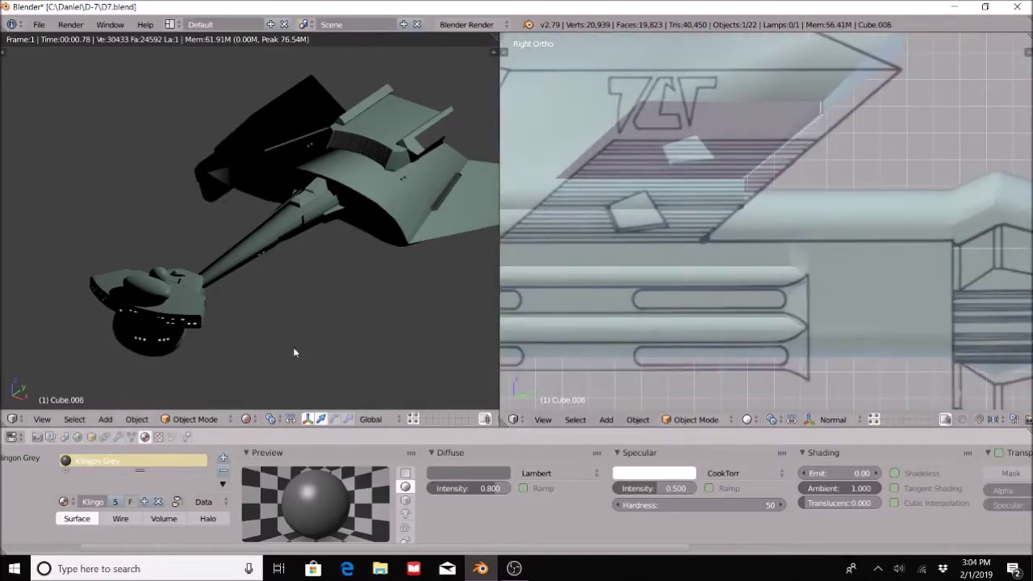
- Turn the rendered preview to the ship's side and enable Ambient Occlusion in the world settings
middle_drag(293, 352, 247, 320)
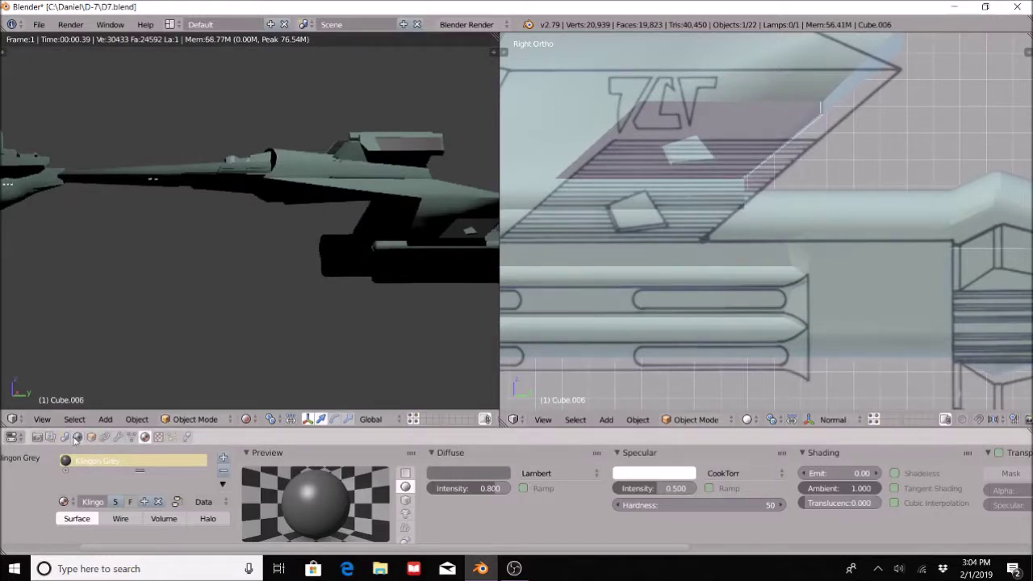
click(76, 437)
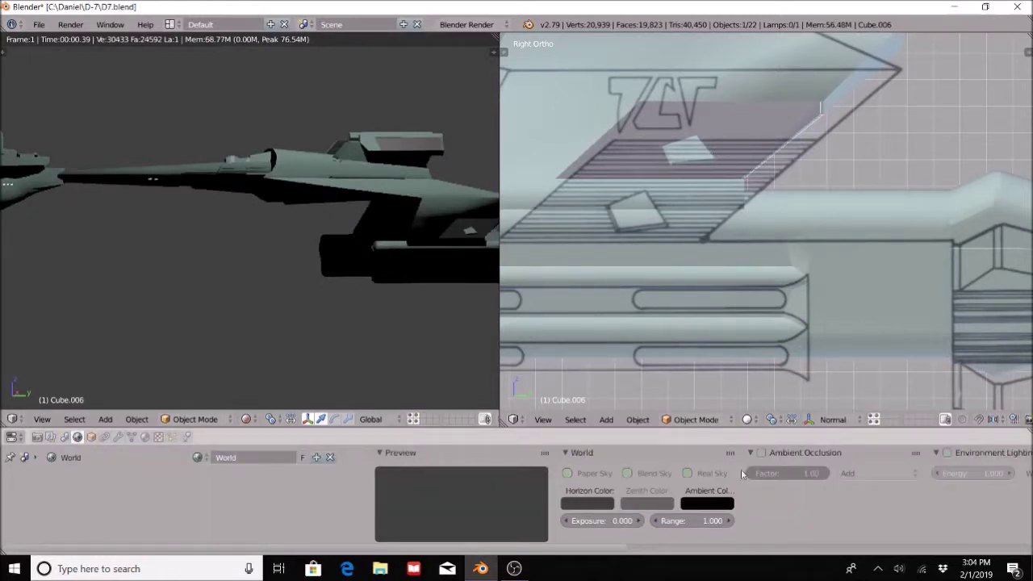
click(760, 452)
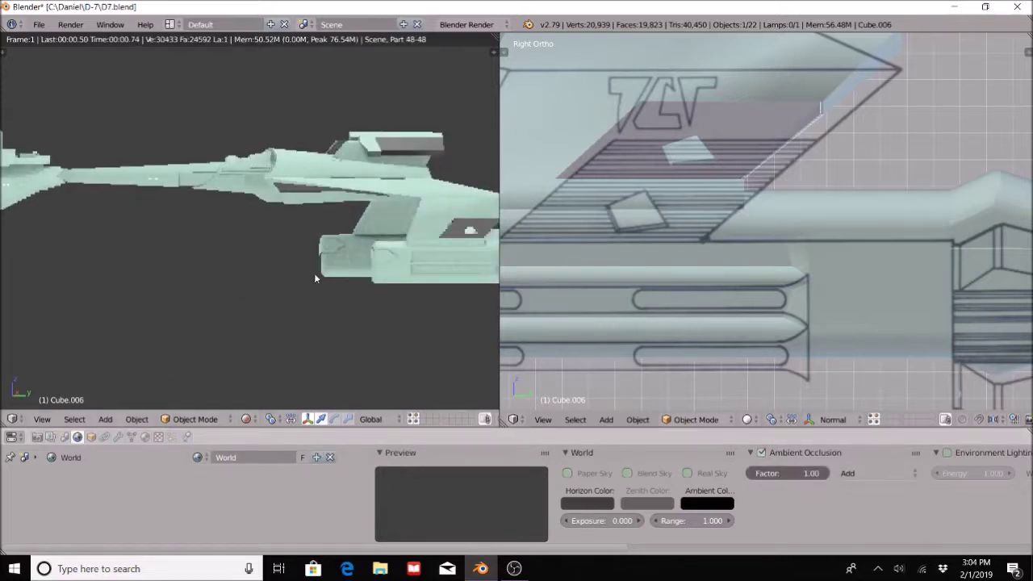
- Add a second material slot to the wing panel with a new material named Grills
scroll(669, 276, up, 1)
click(144, 436)
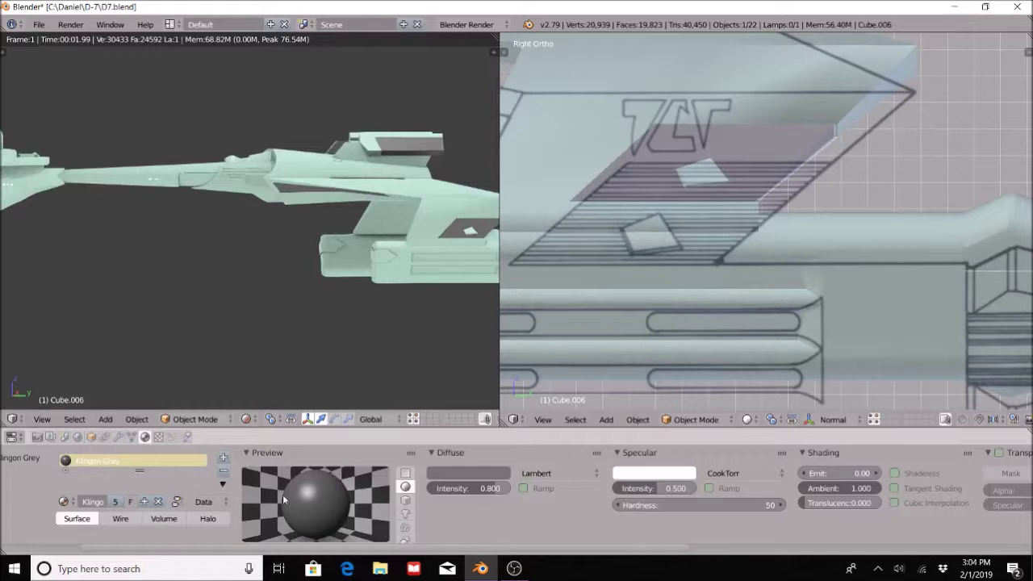
click(223, 458)
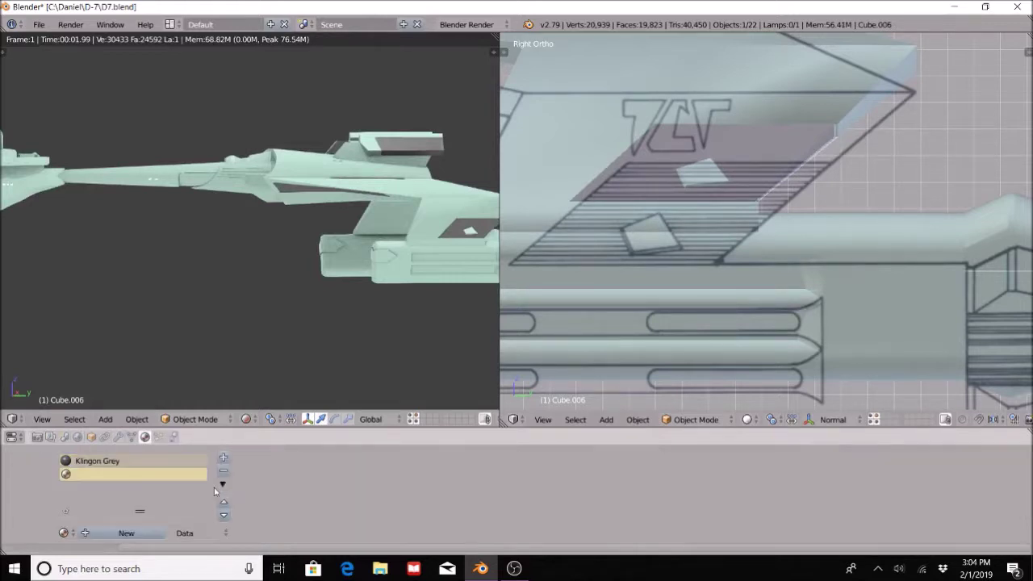
click(113, 535)
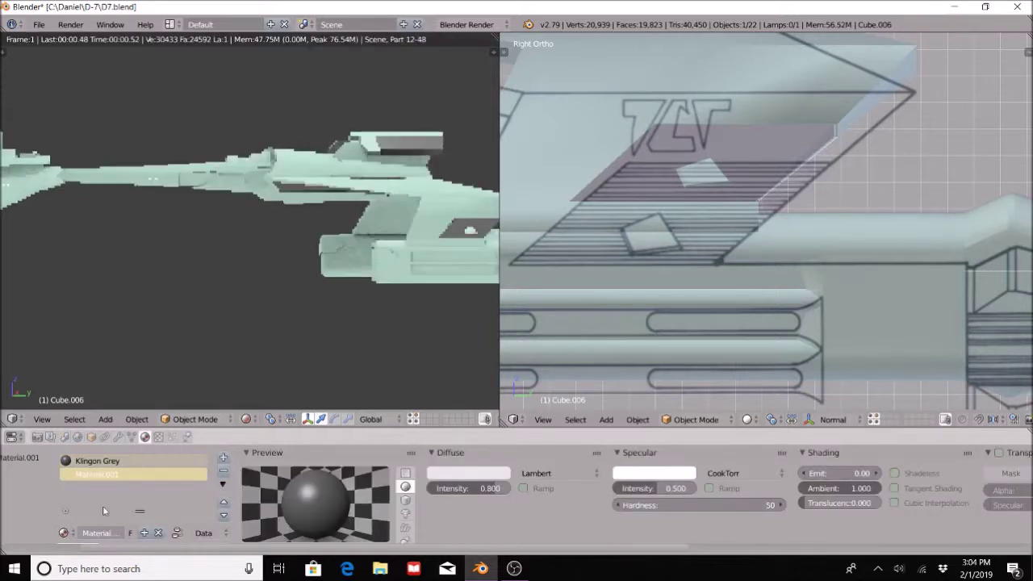
double_click(108, 475)
text(Grills)
key(Return)
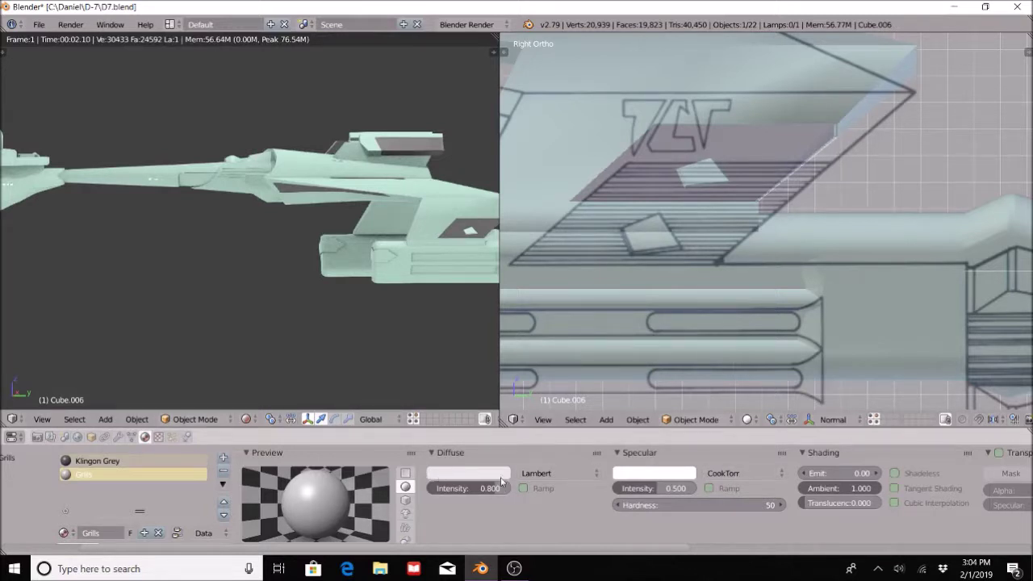
- Create a new texture in the first texture slot of the Grills material
click(159, 437)
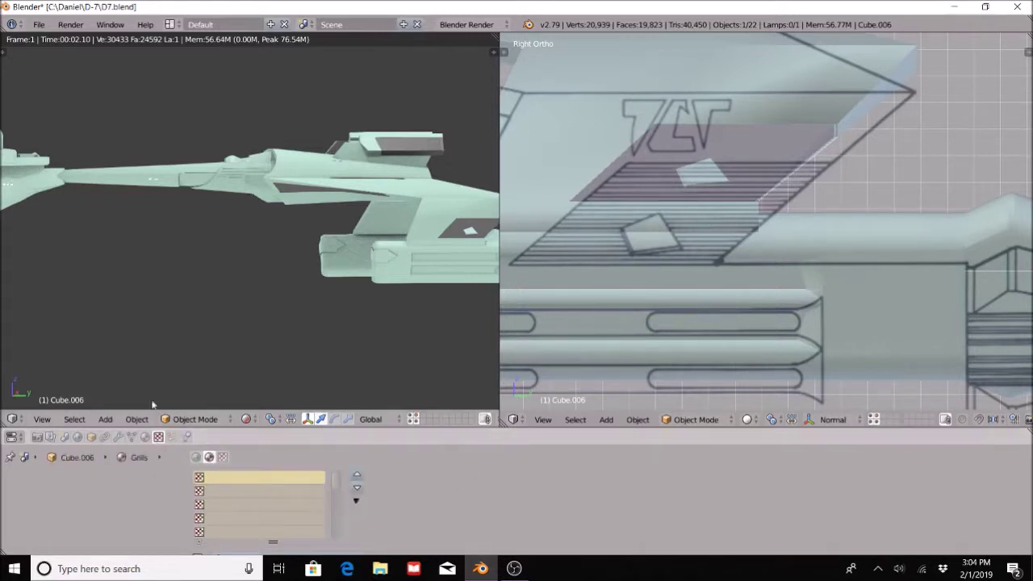
scroll(511, 537, down, 3)
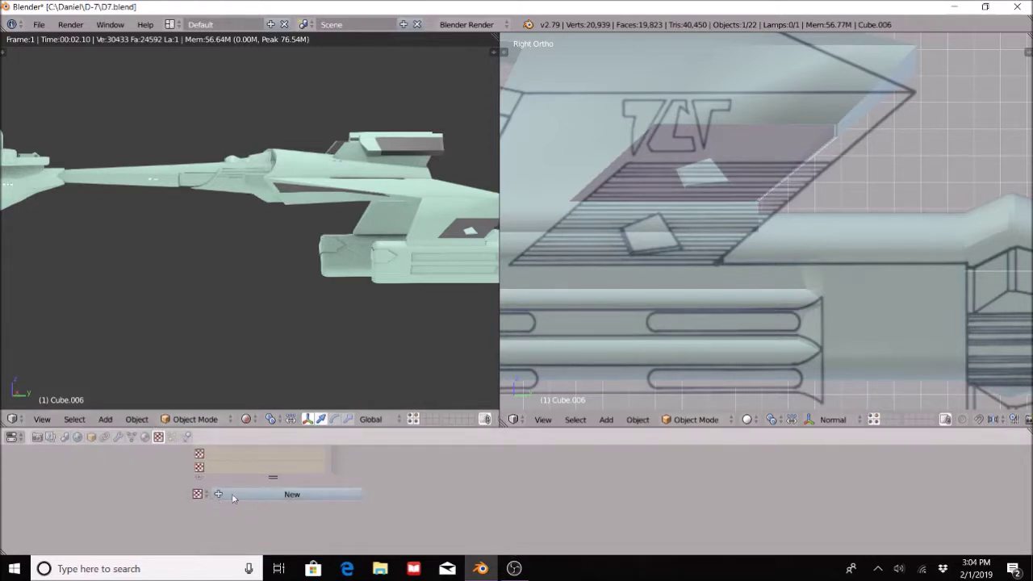
scroll(376, 499, up, 3)
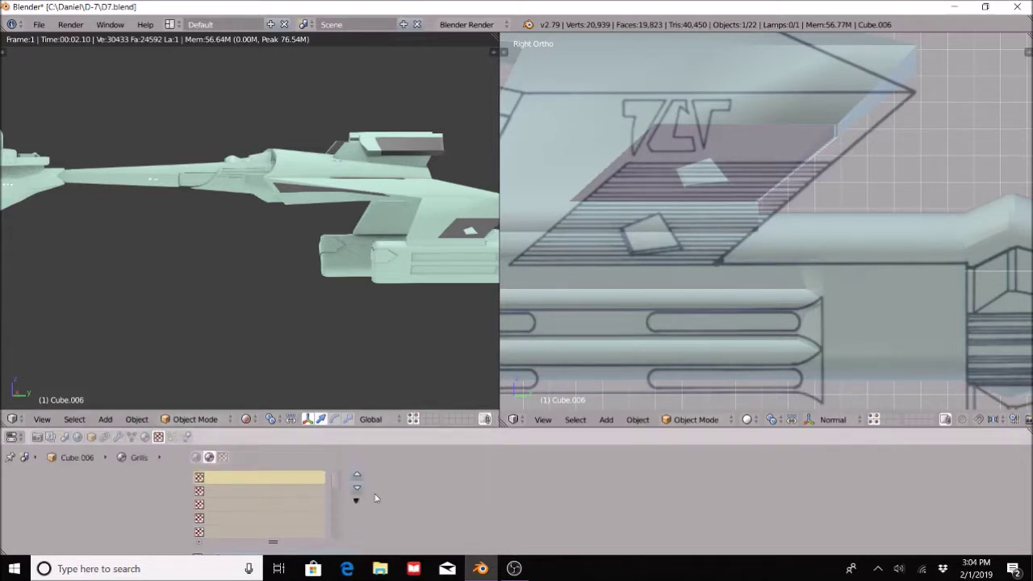
click(284, 490)
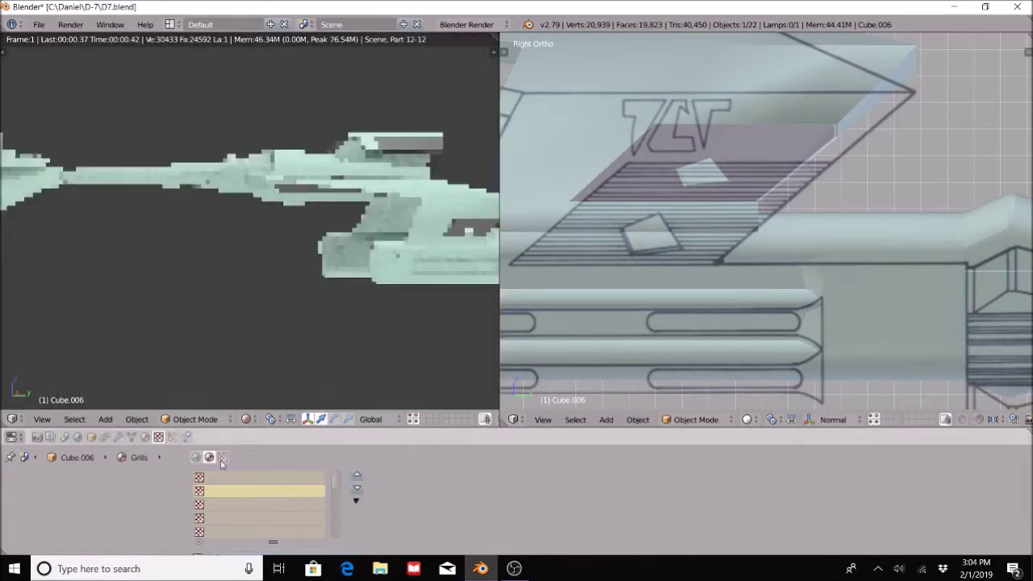
click(300, 479)
click(295, 491)
scroll(323, 504, down, 3)
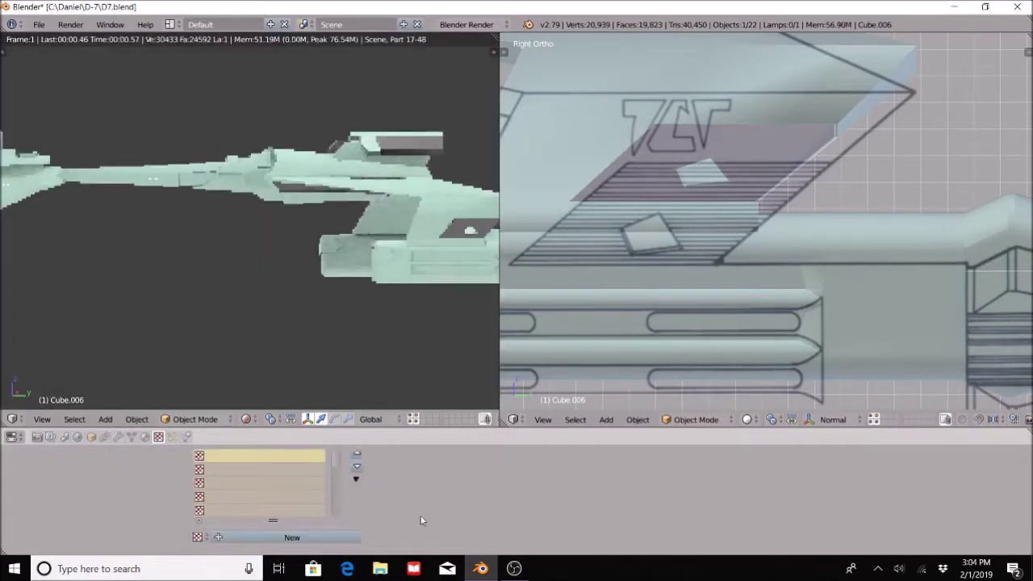
click(268, 516)
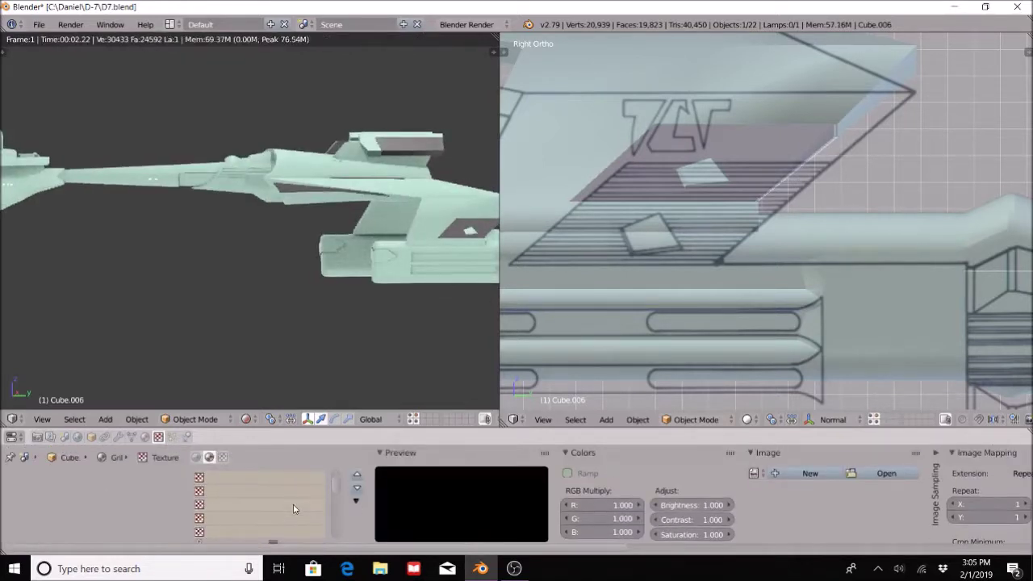
- Rename the new image texture as Grills
scroll(158, 496, down, 2)
scroll(159, 495, down, 1)
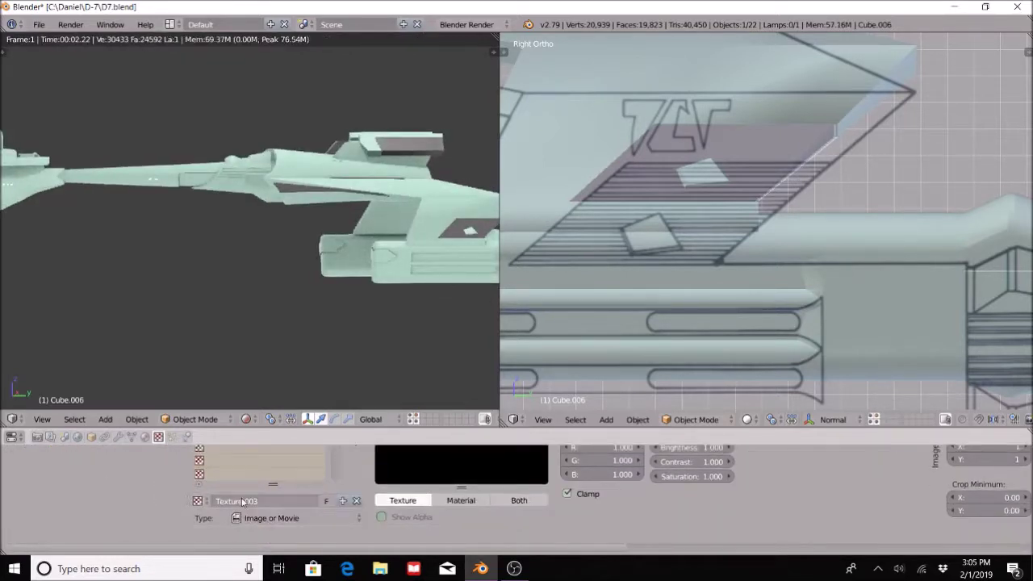
click(198, 501)
click(135, 476)
click(266, 504)
text(Grills)
key(Return)
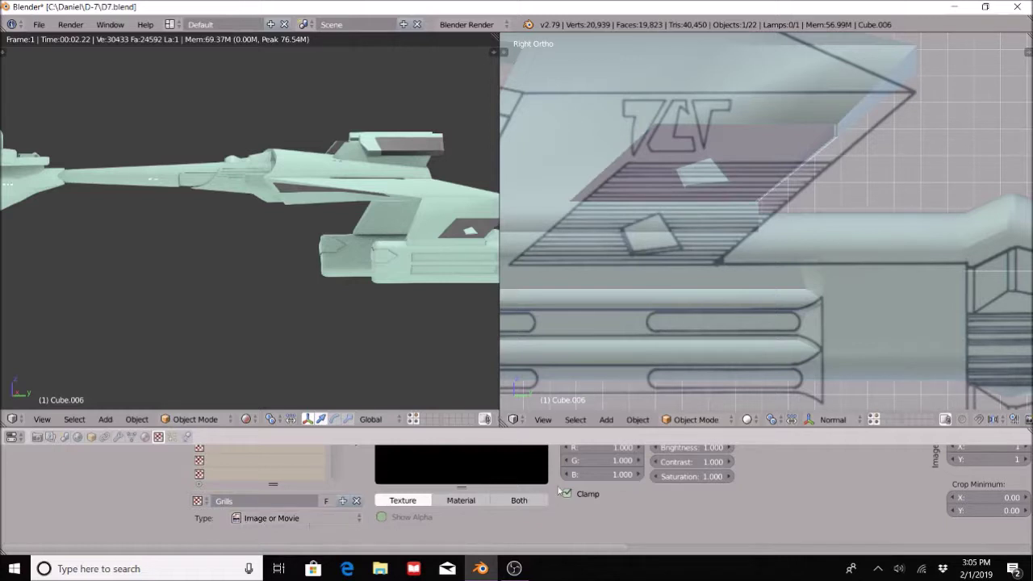
- Load Grill Texture.jpg from the D-7 folder as the Grills texture's image
scroll(790, 461, up, 3)
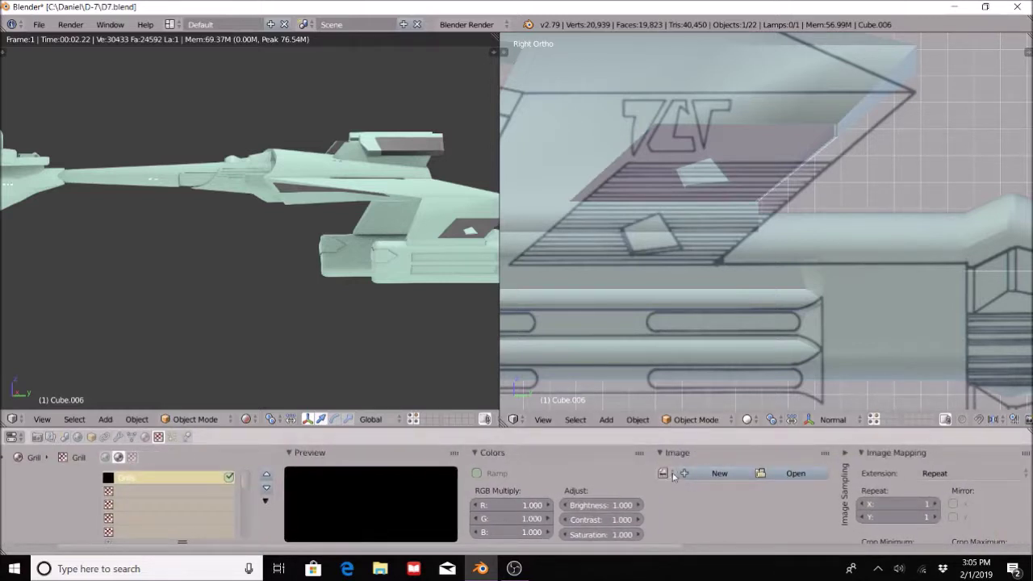
click(790, 474)
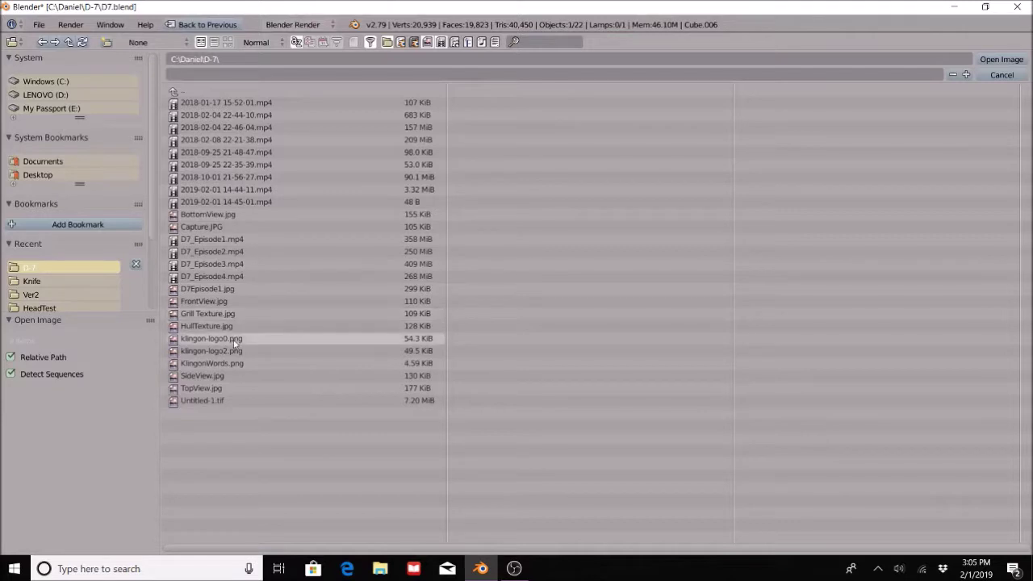
click(229, 315)
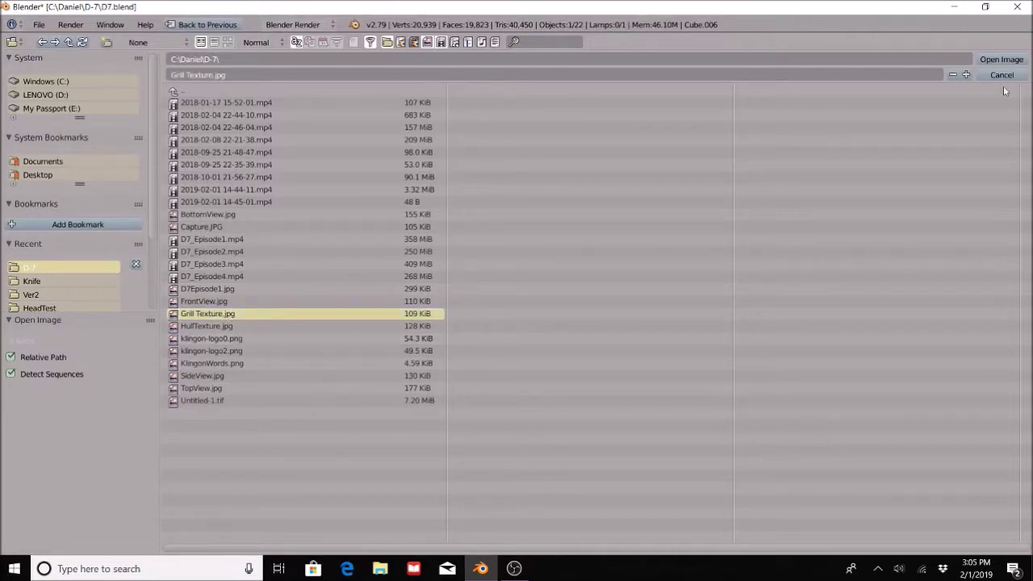
click(1001, 59)
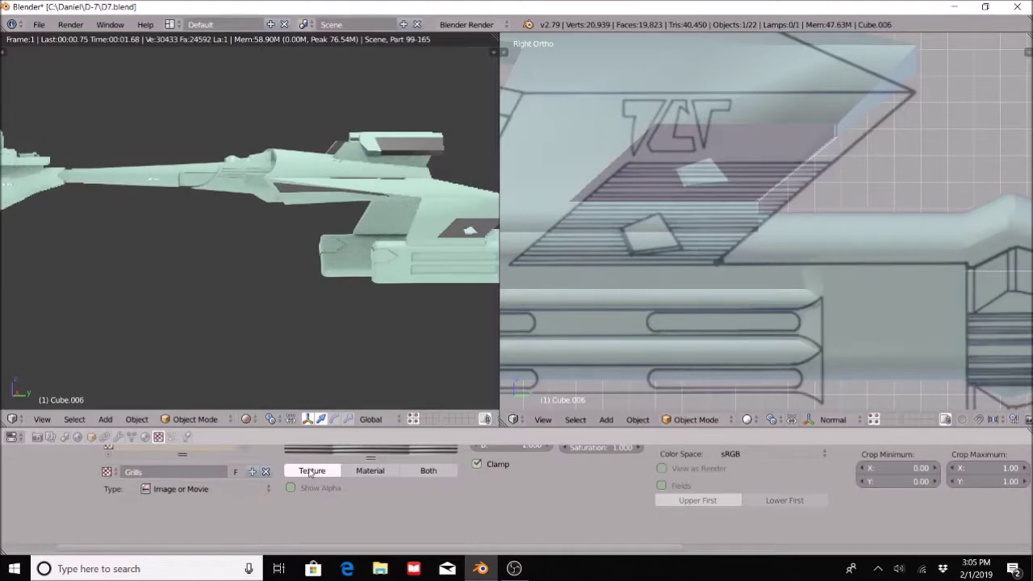
- Examine the wing panel up close in the rendered preview and compare its Klingon Grey and Grills materials
scroll(309, 472, up, 5)
middle_drag(266, 242, 325, 264)
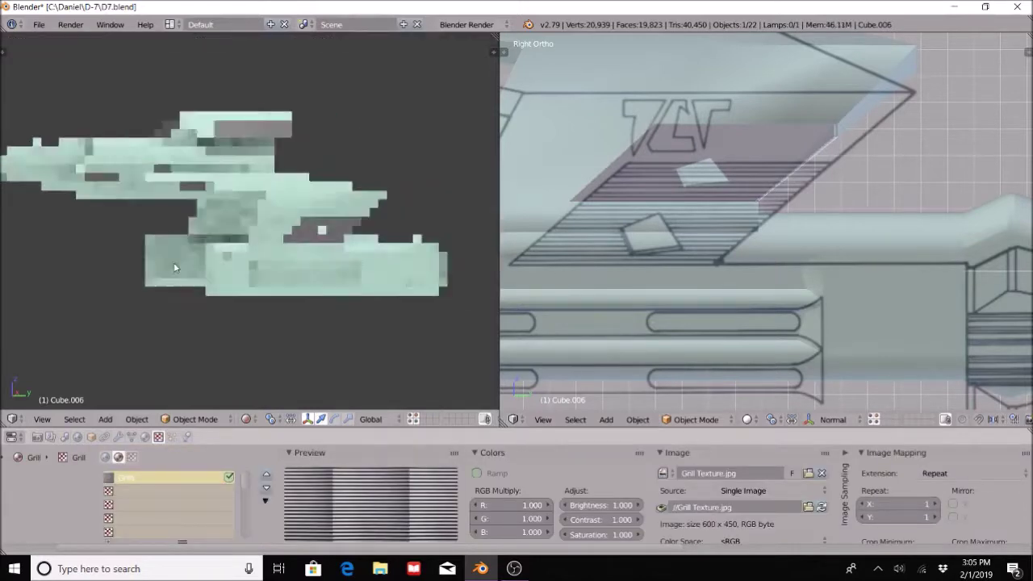
scroll(282, 266, up, 5)
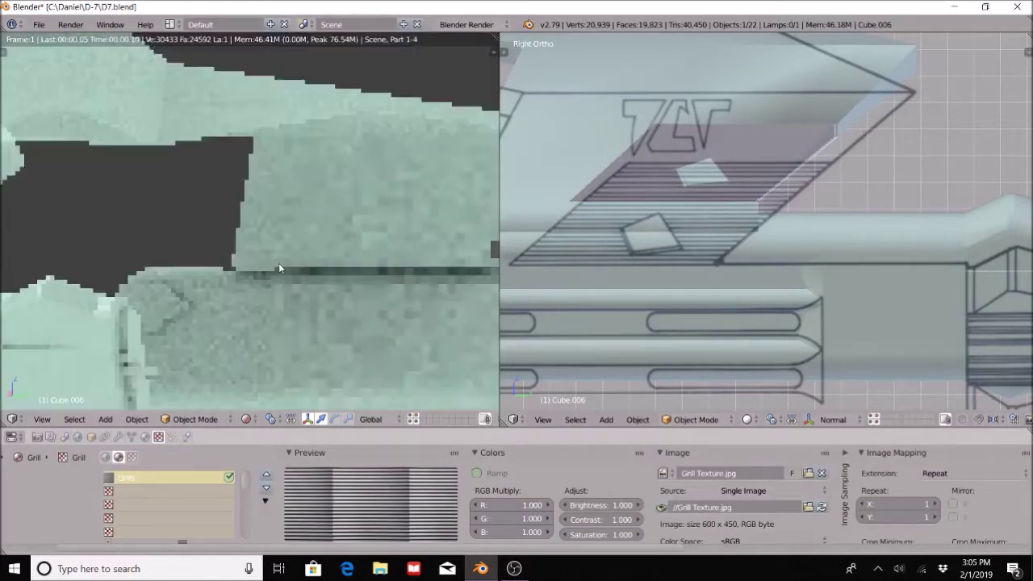
scroll(175, 235, down, 6)
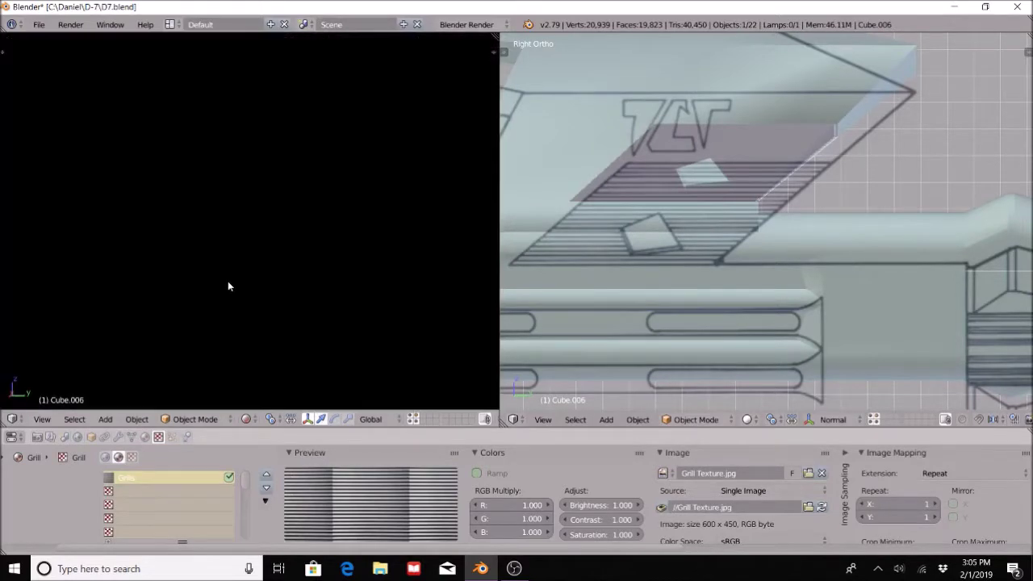
scroll(239, 286, up, 5)
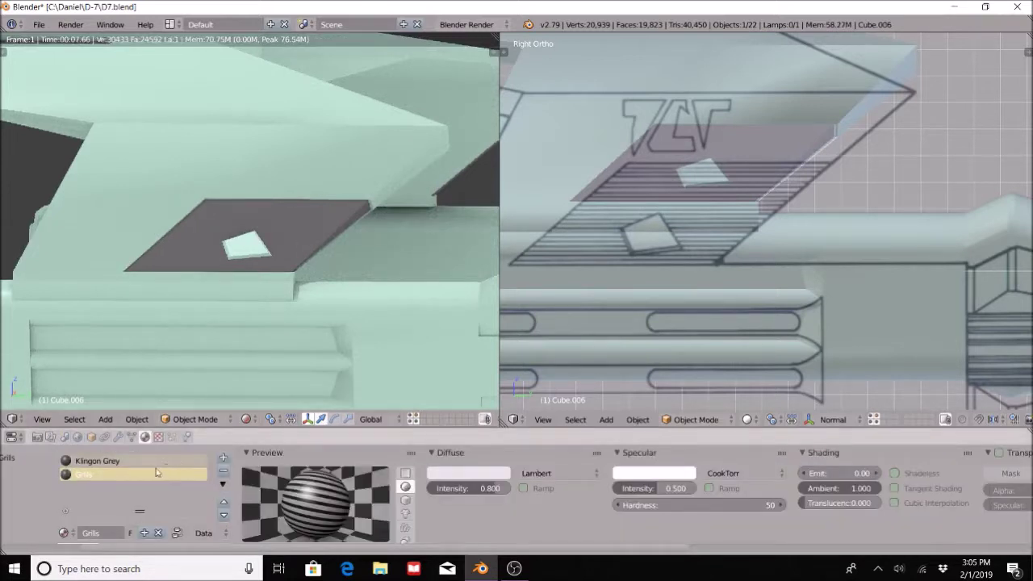
click(113, 462)
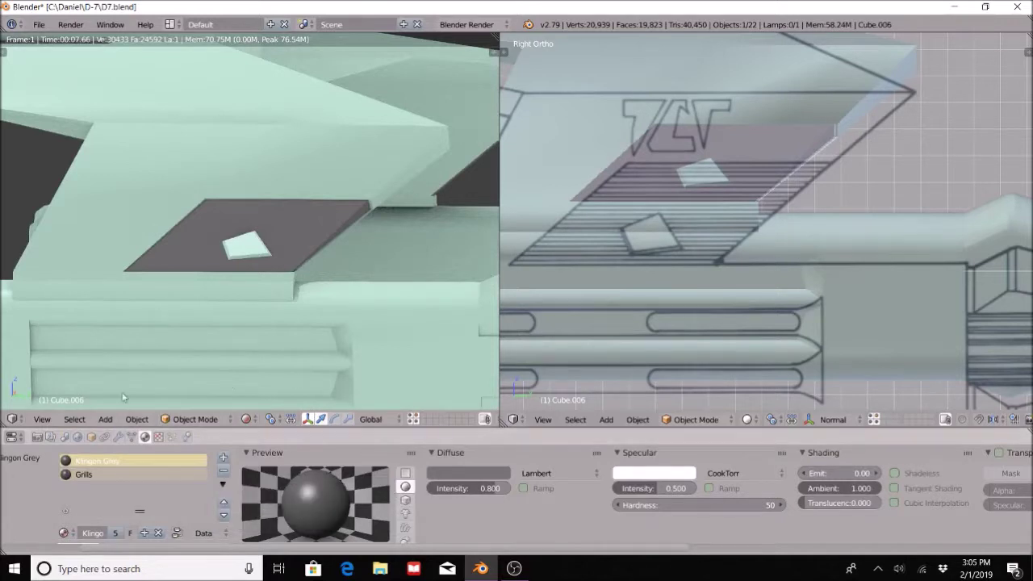
click(87, 475)
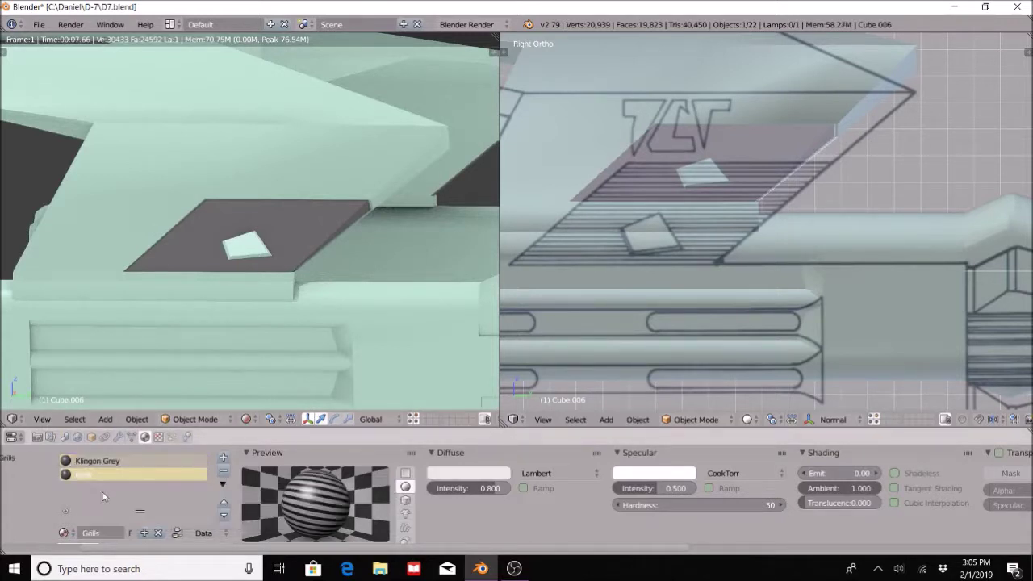
- Remove the Klingon Grey material slot from the wing's grill panel, keeping only the Grills material
click(95, 462)
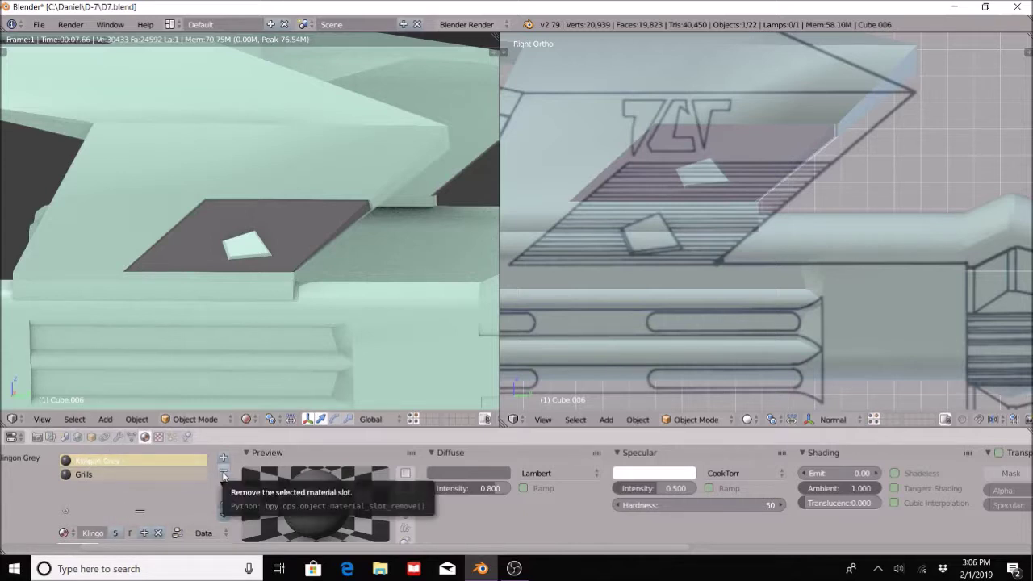
click(223, 472)
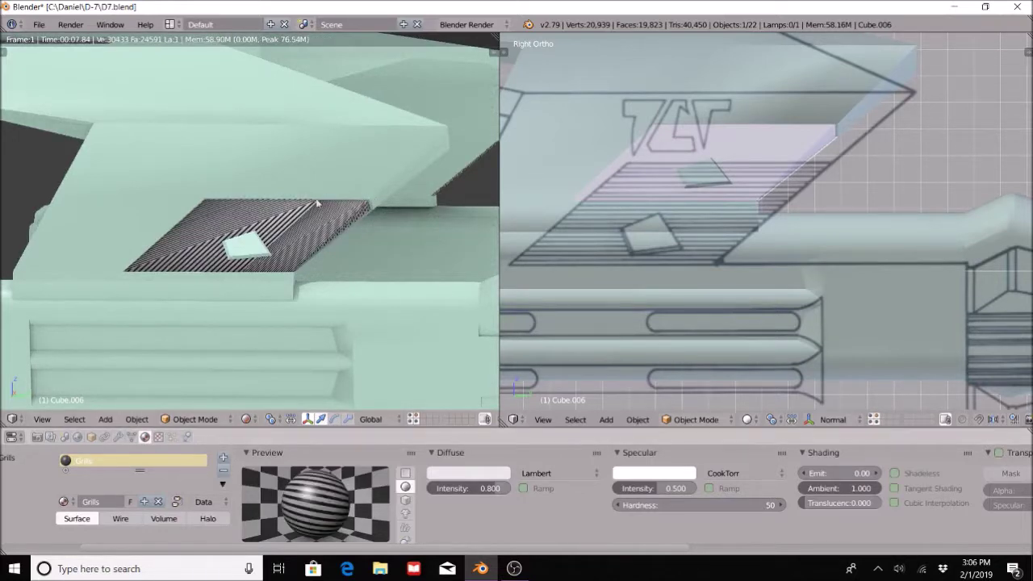
middle_drag(243, 305, 296, 271)
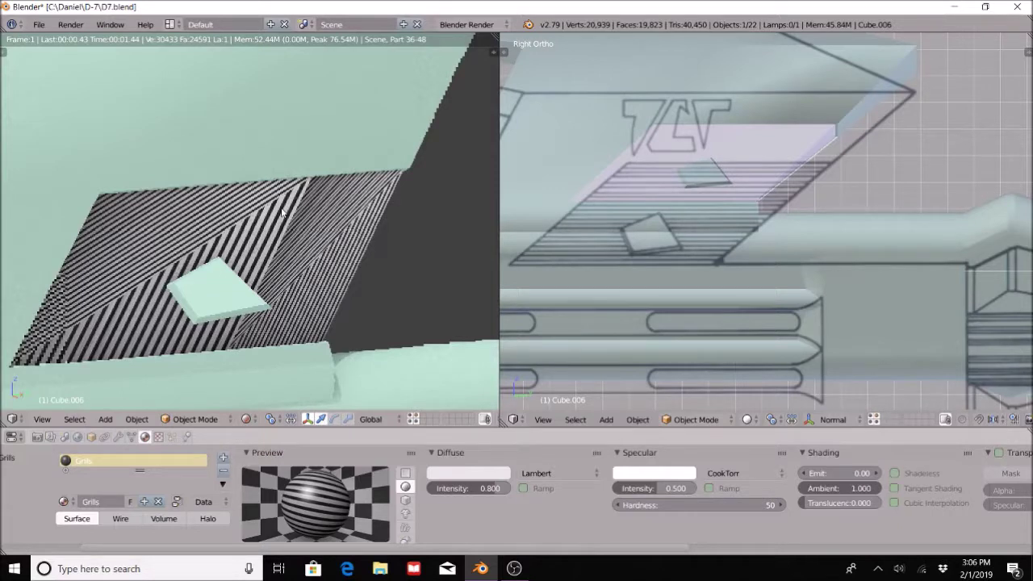
- Review the Grills texture's image mapping and UV coordinate settings for the wing's grill panel
click(158, 436)
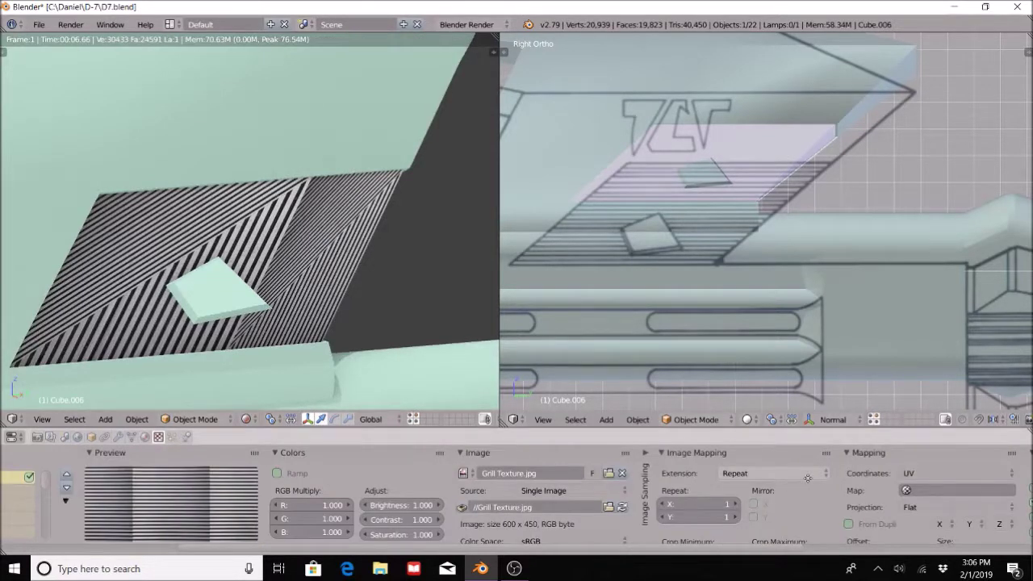
middle_drag(807, 477, 652, 500)
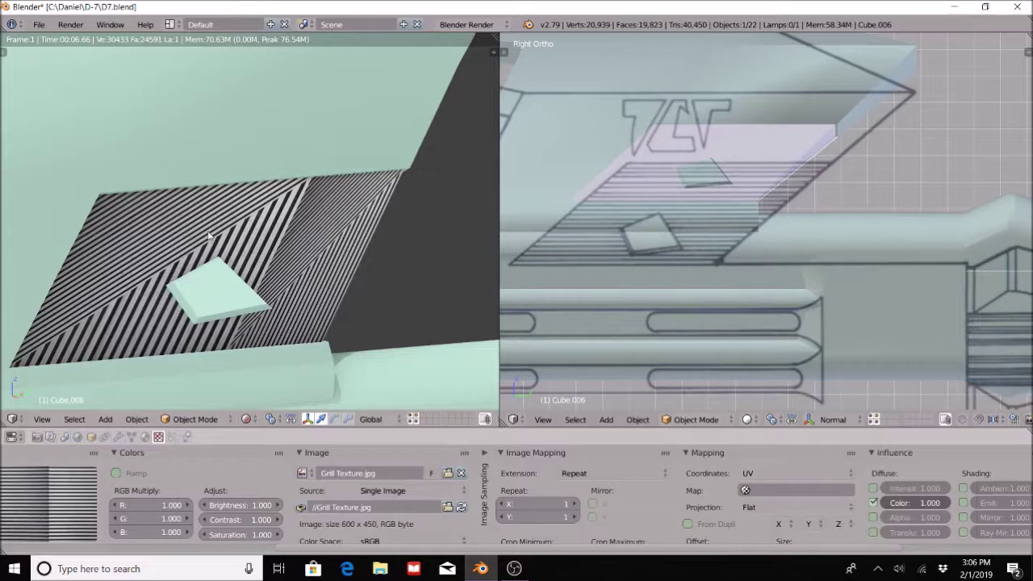
right_click(808, 154)
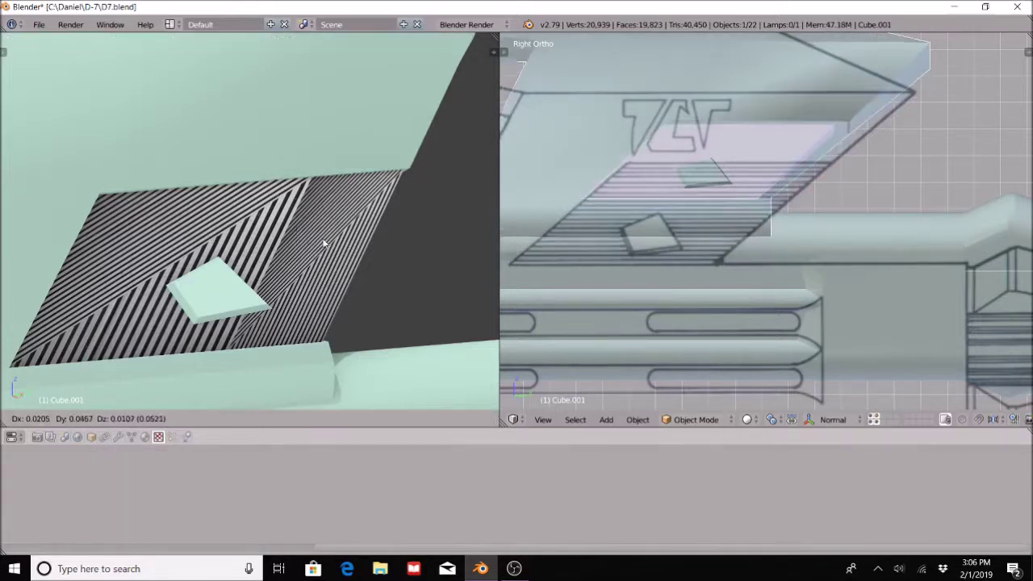
right_click(807, 155)
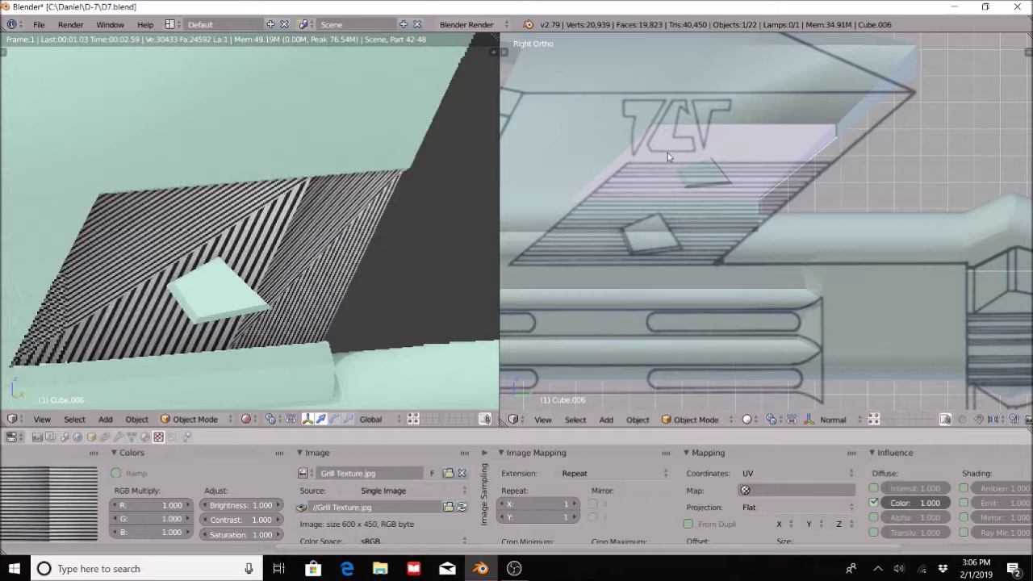
click(774, 472)
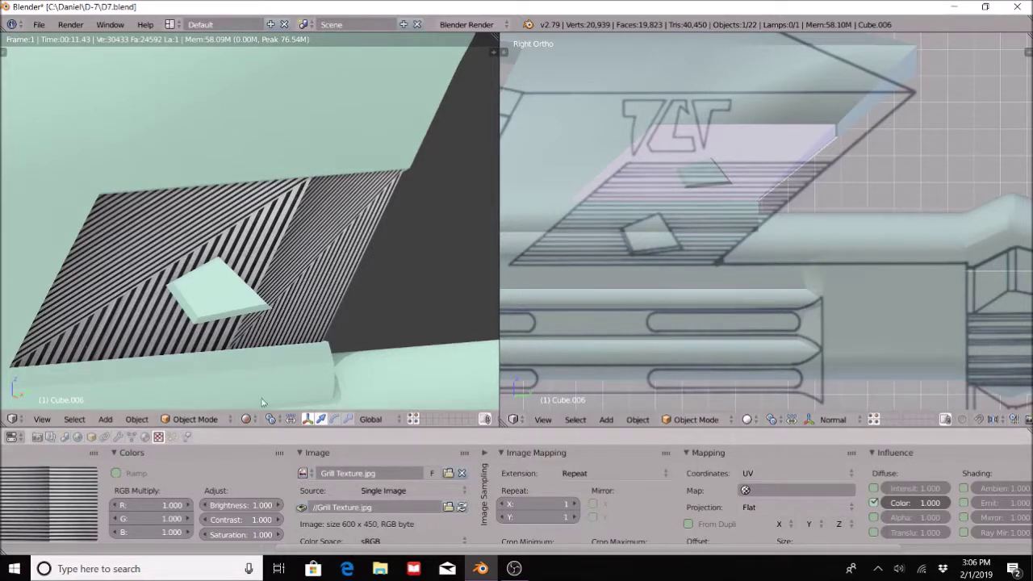
- Preview the grill panel in Texture viewport shading and return the model view to Solid shading
click(251, 421)
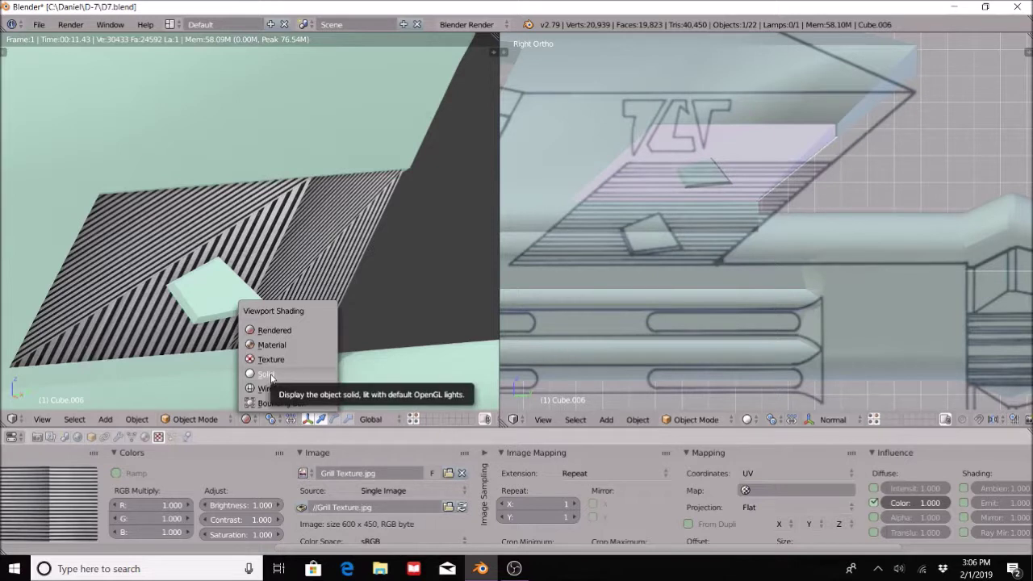
click(271, 374)
click(249, 420)
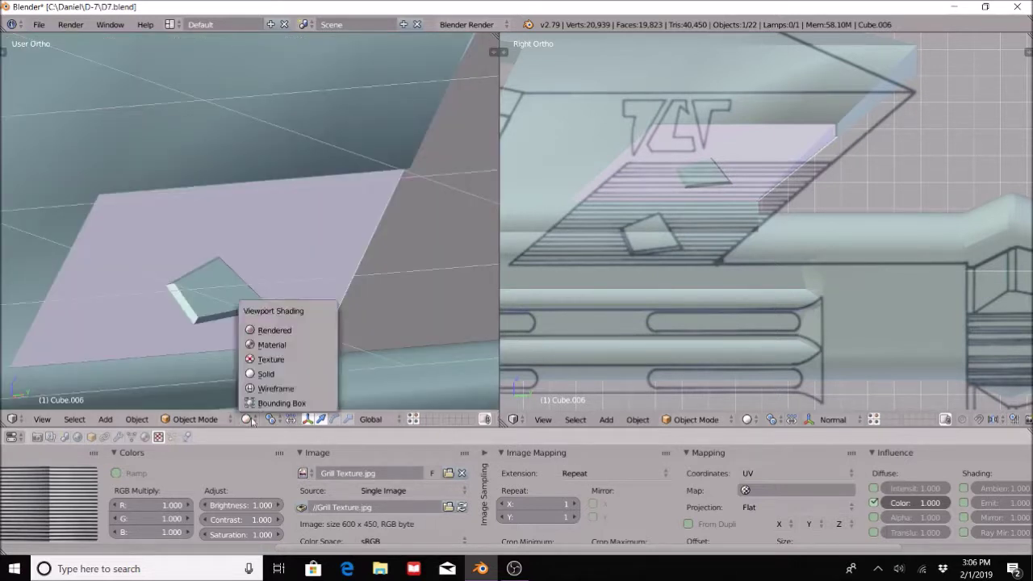
click(271, 359)
scroll(294, 358, up, 4)
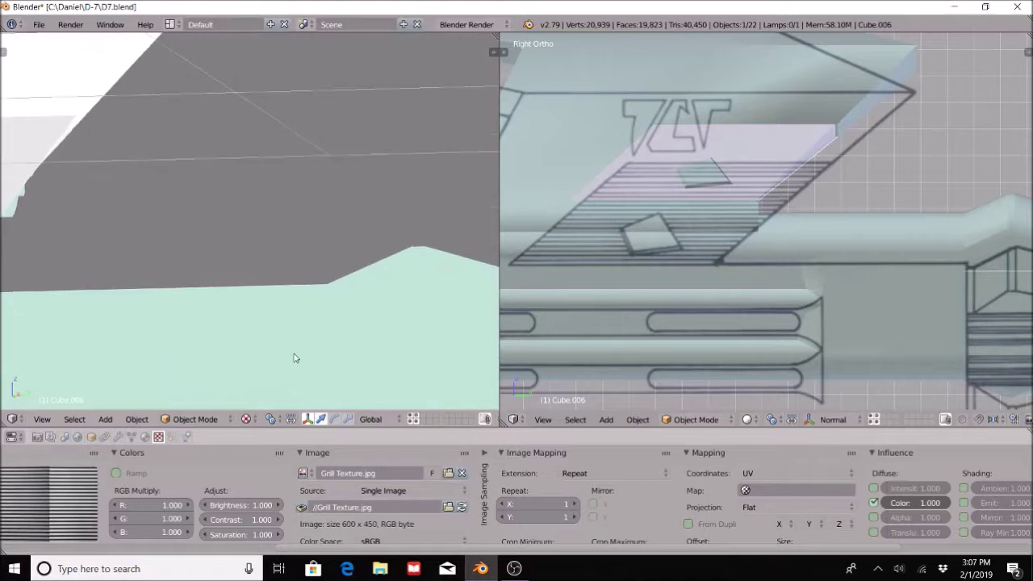
scroll(191, 307, down, 3)
scroll(301, 341, up, 4)
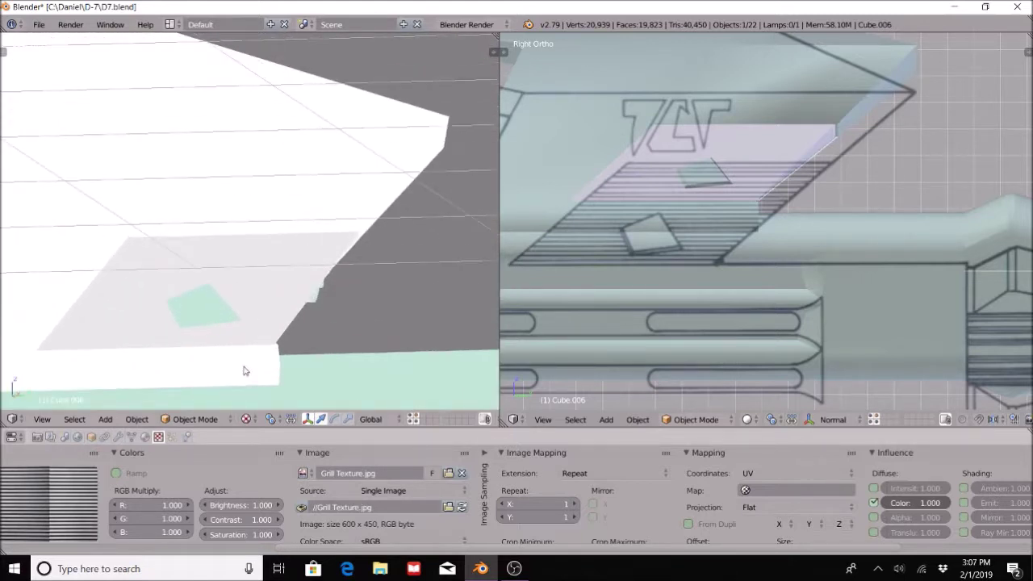
click(250, 419)
click(269, 376)
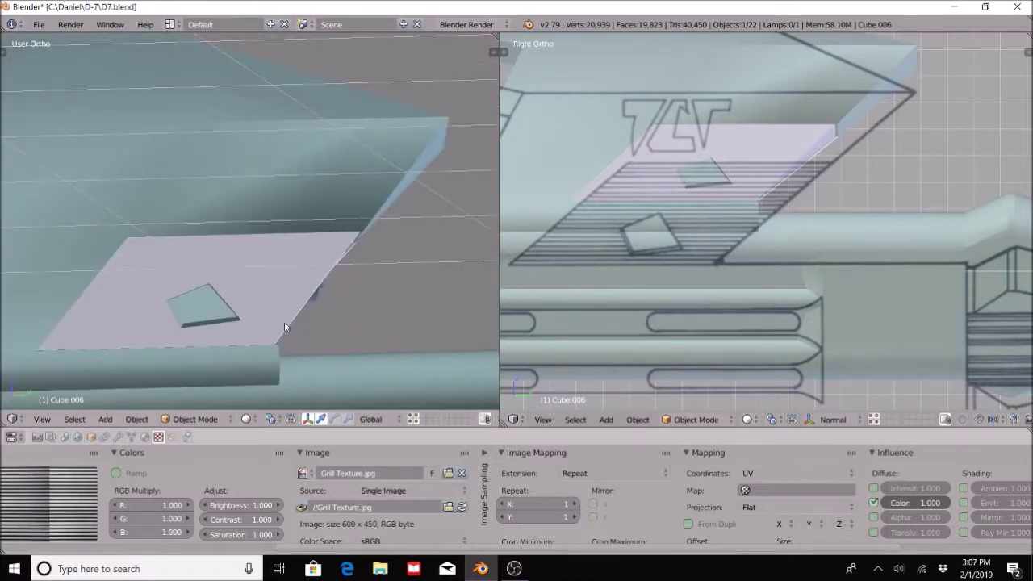
- Enter Edit Mode on the grill panel and change the side reference view into a UV/Image Editor
key(Tab)
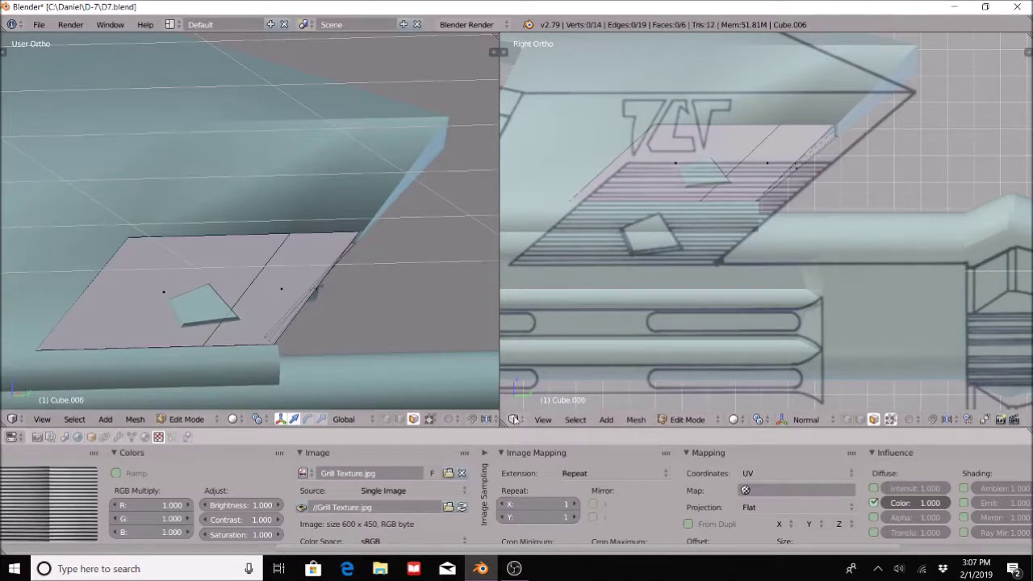
click(513, 419)
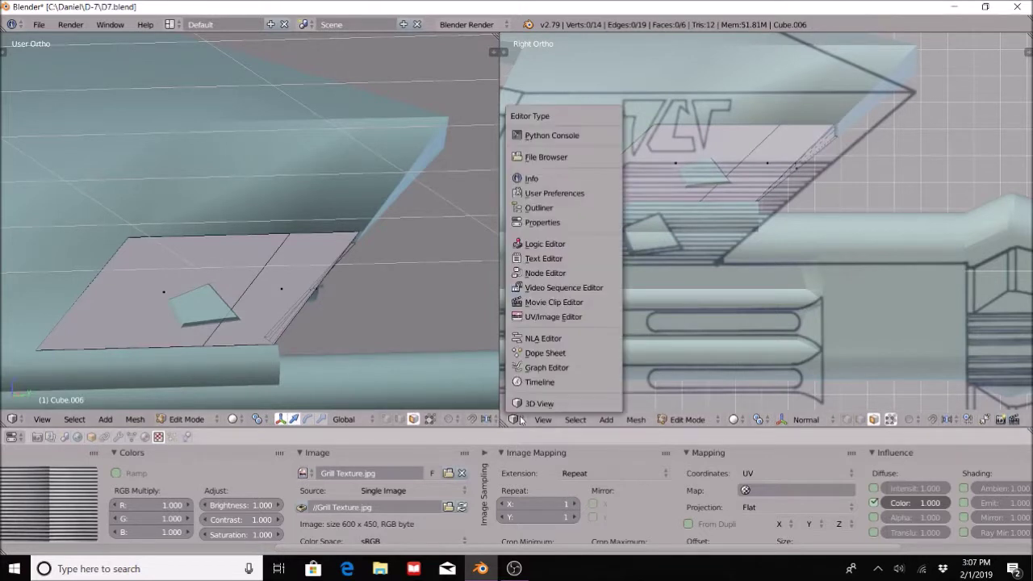
click(551, 317)
- Select all faces of the grill panel, including its slanted edge strips, and unwrap them with the standard Unwrap
key(a)
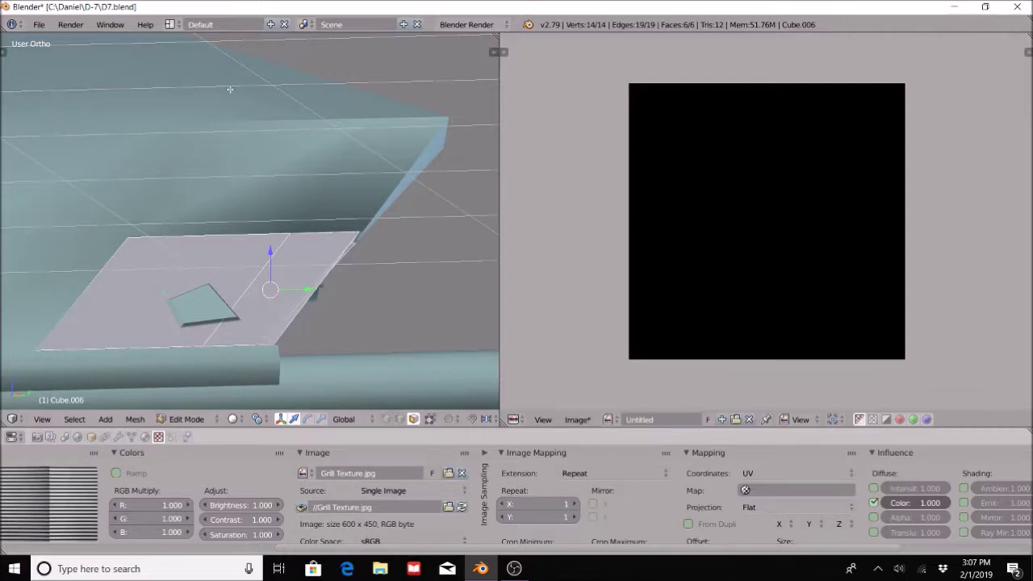
scroll(419, 234, up, 3)
middle_drag(319, 299, 267, 291)
key(a)
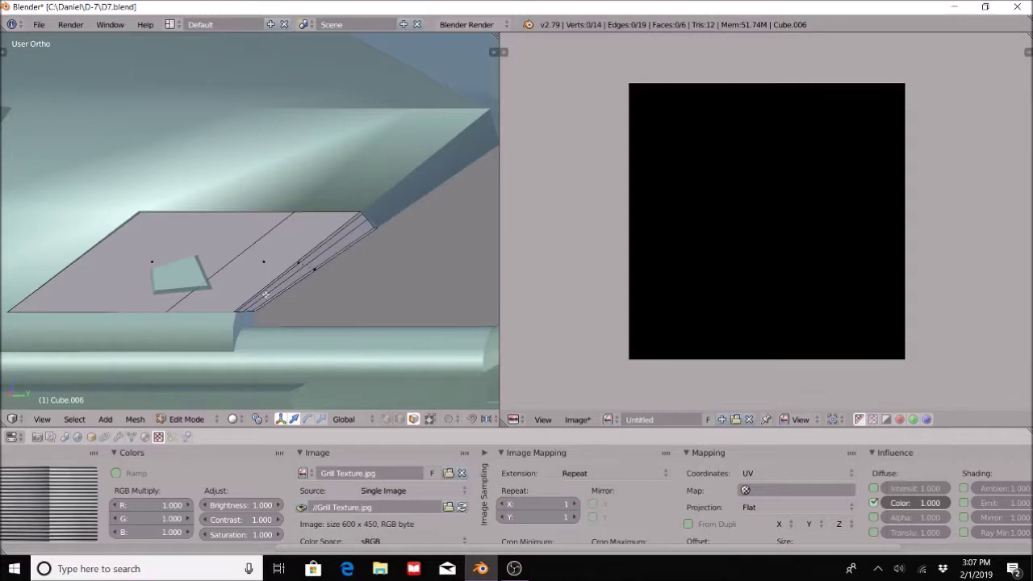
key(a)
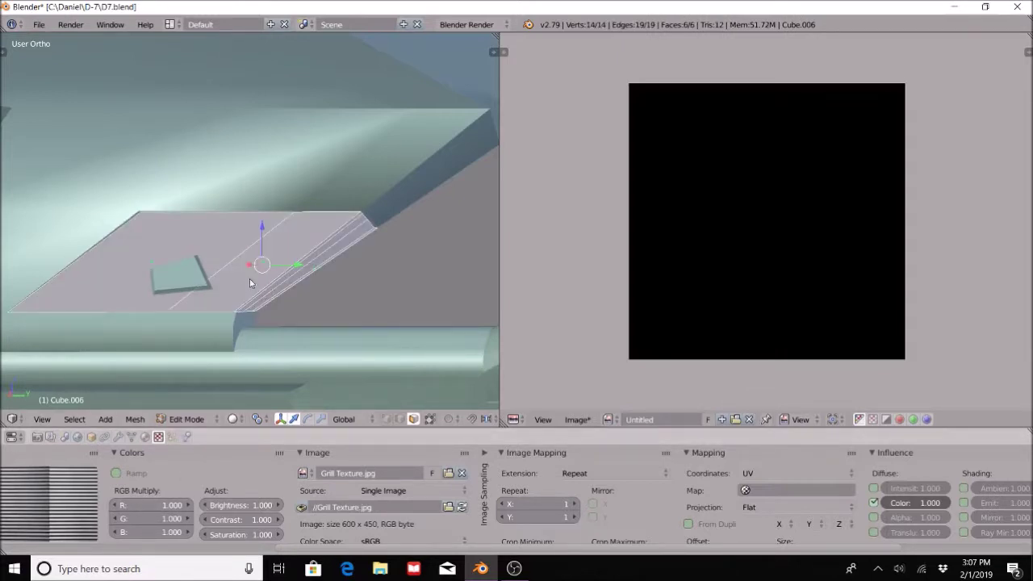
key(u)
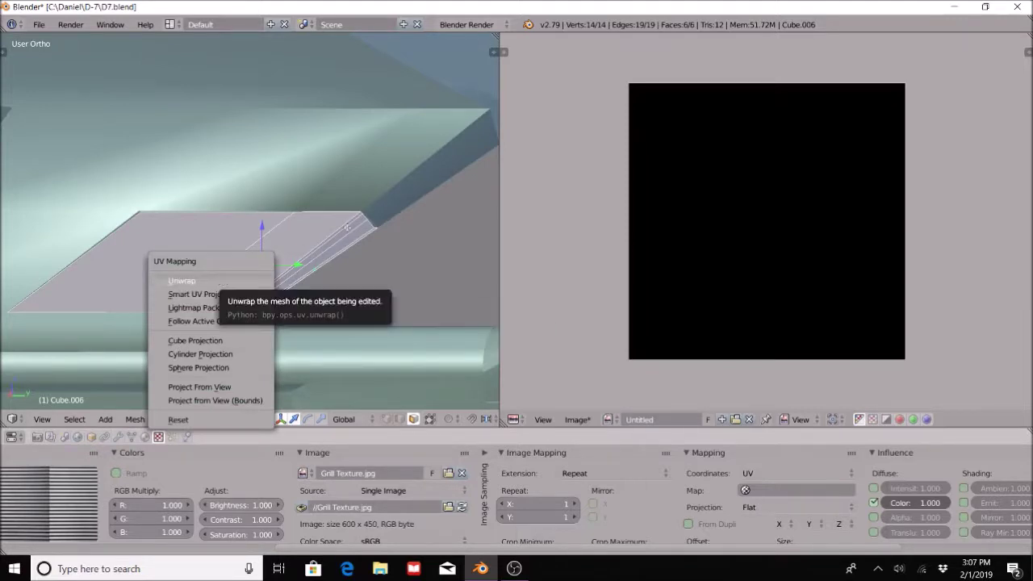
key(u)
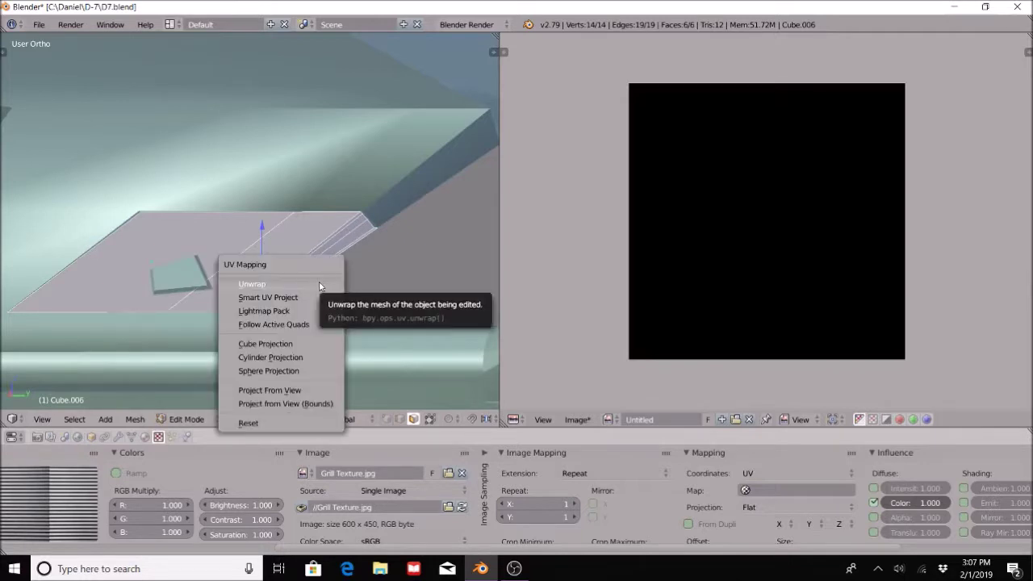
click(318, 284)
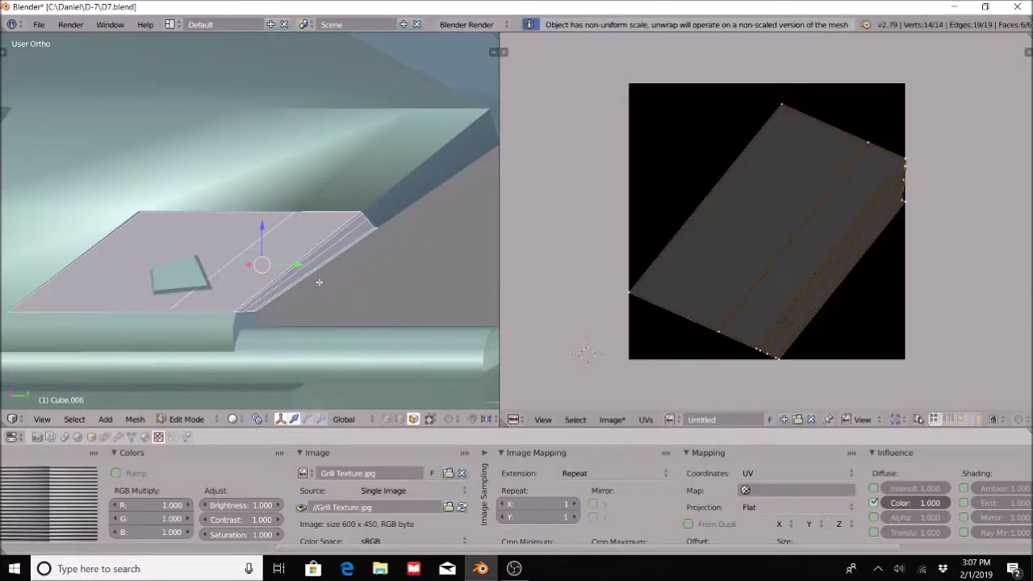
- Display the unwrapped grill panel in Texture viewport shading while staying in Edit Mode
click(670, 420)
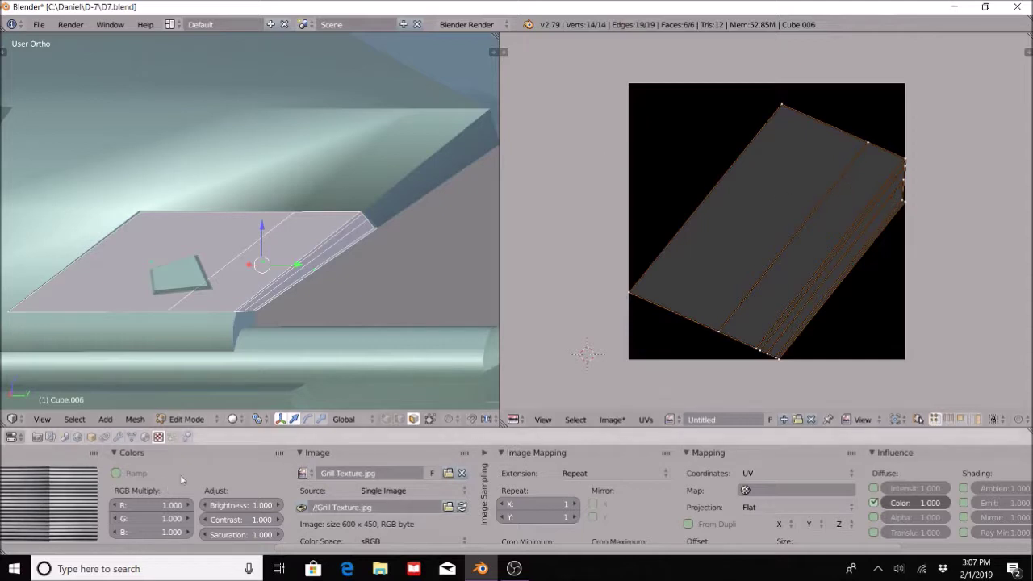
click(190, 418)
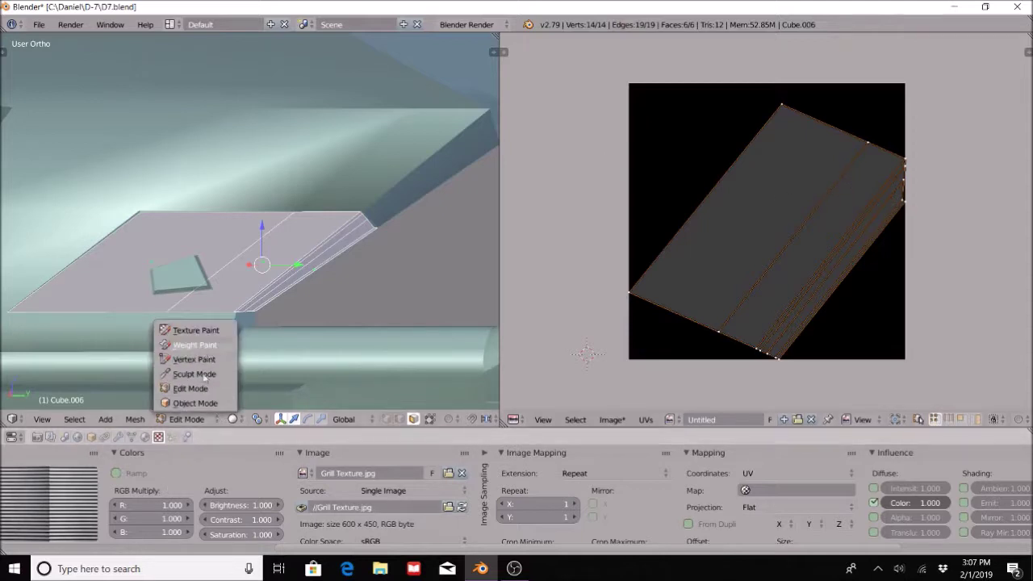
click(234, 419)
click(234, 419)
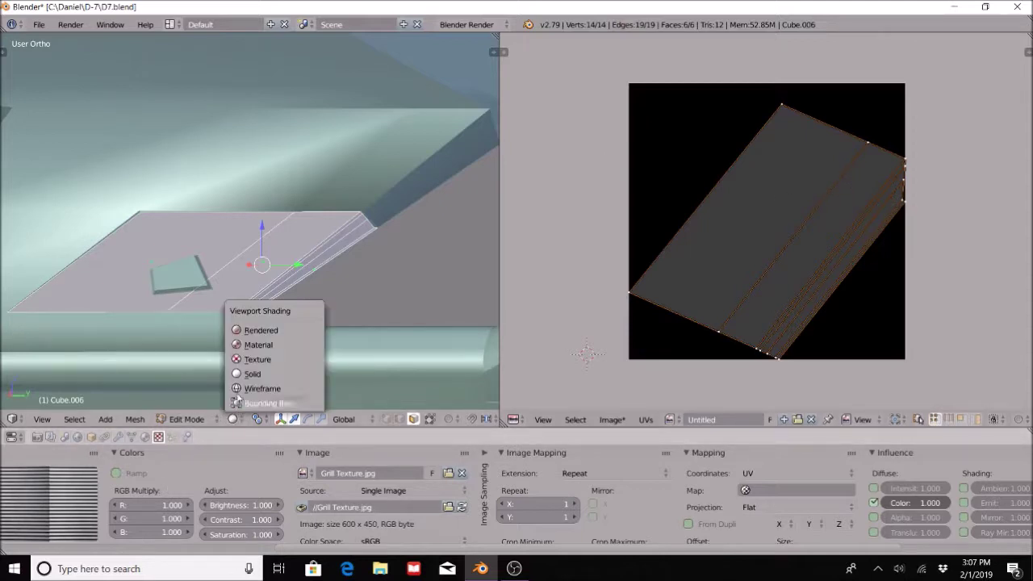
click(247, 355)
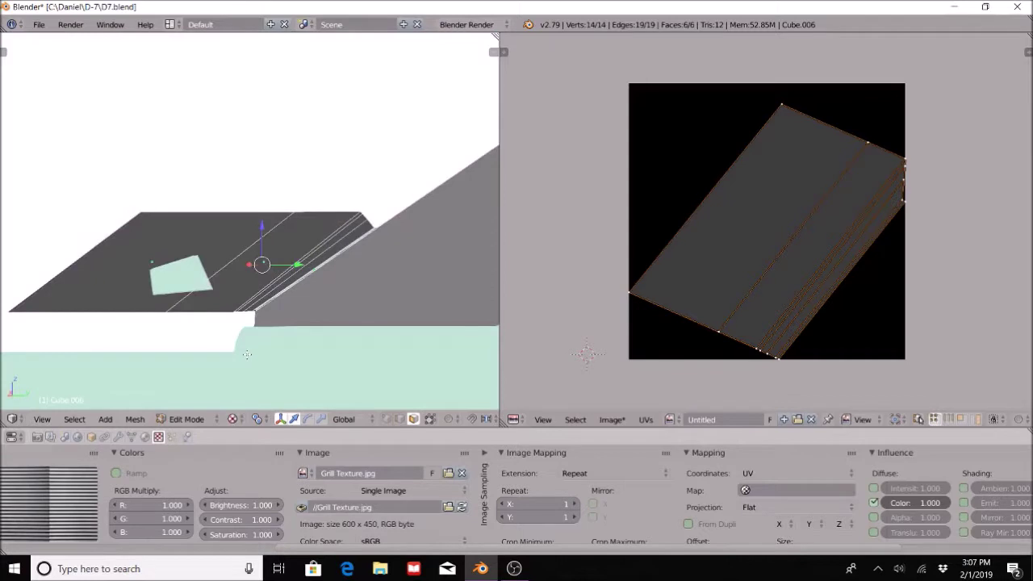
- Assign Grill Texture.jpg as the image behind the panel's UV layout and view it on the model
click(670, 420)
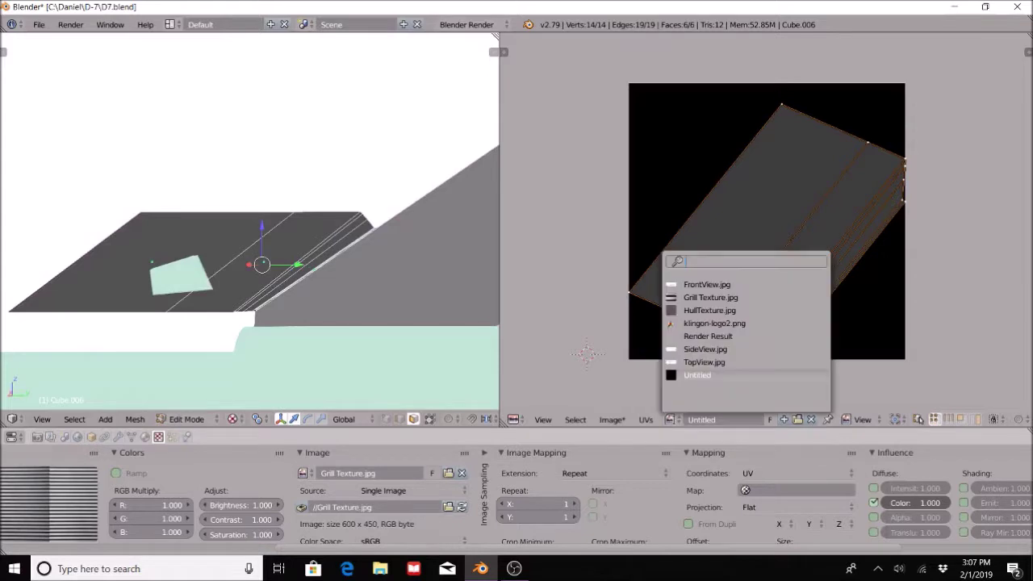
click(710, 297)
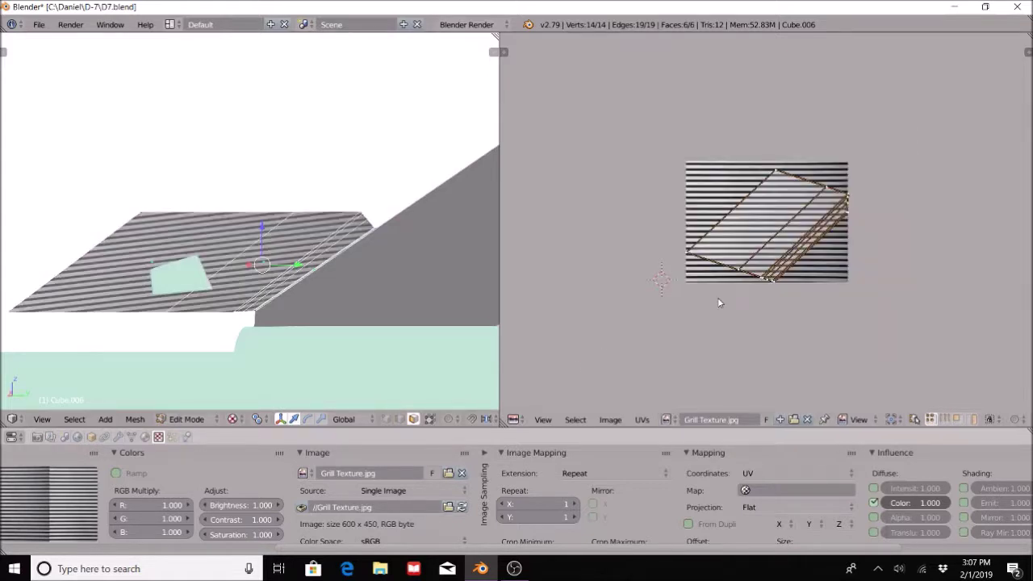
middle_drag(204, 253, 258, 172)
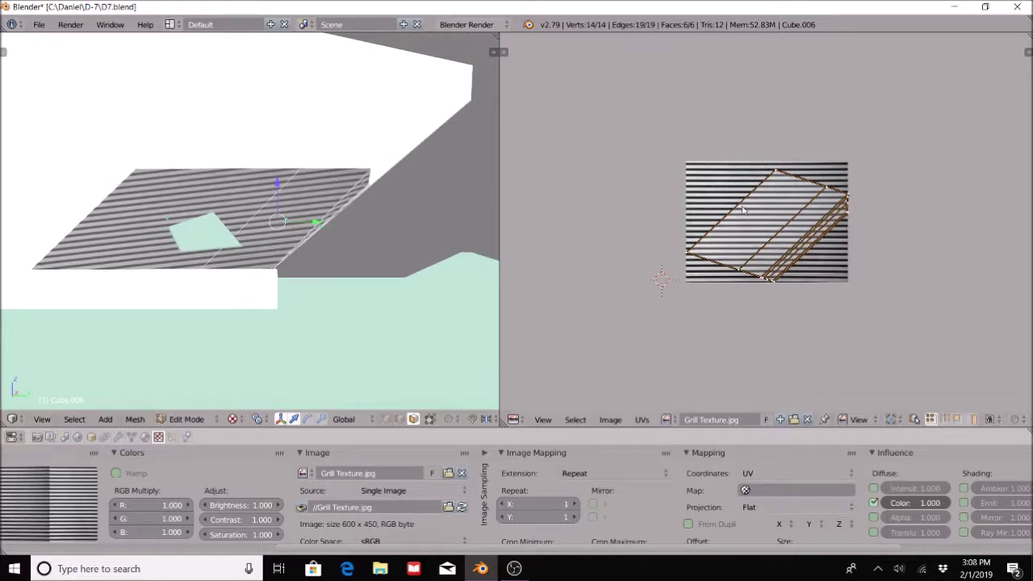
- Rotate the whole UV layout about 18 degrees counterclockwise so the panel's long edges run parallel to the grill lines
scroll(791, 230, up, 4)
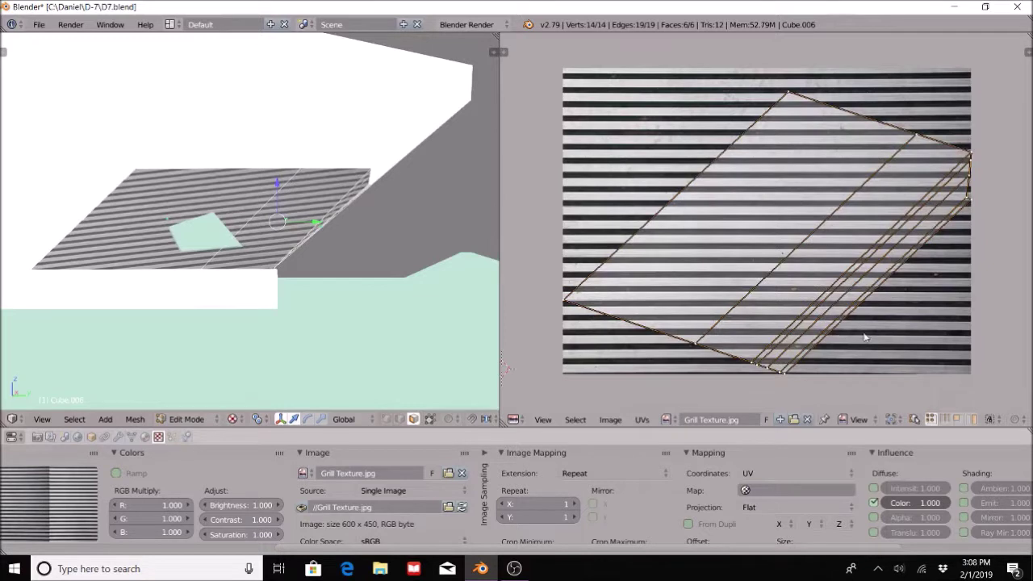
key(r)
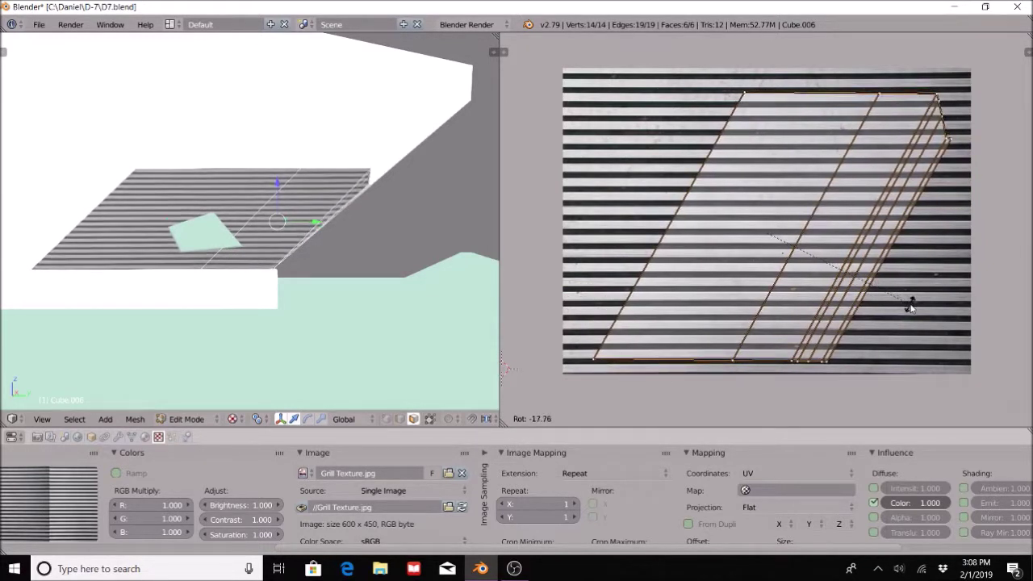
click(910, 305)
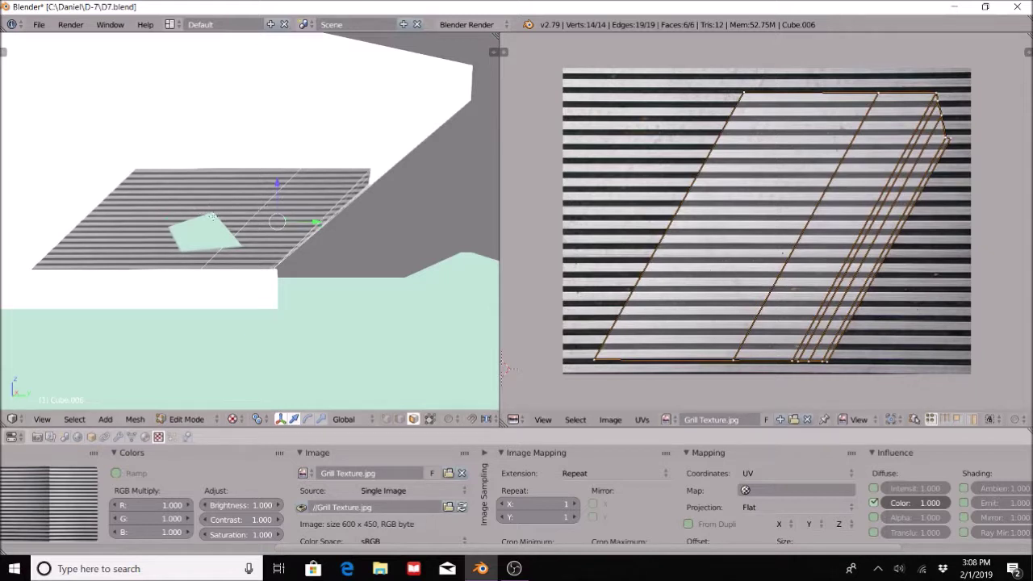
- Deselect the UV layout and inspect how the grill lines cross the panel's slanted edge strips
middle_drag(300, 262, 242, 286)
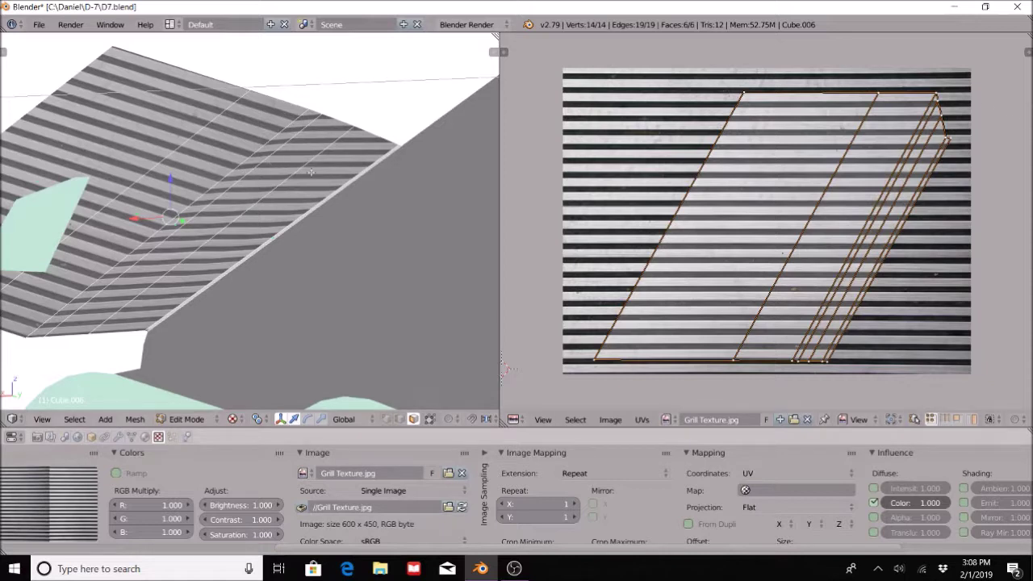
middle_drag(377, 230, 410, 231)
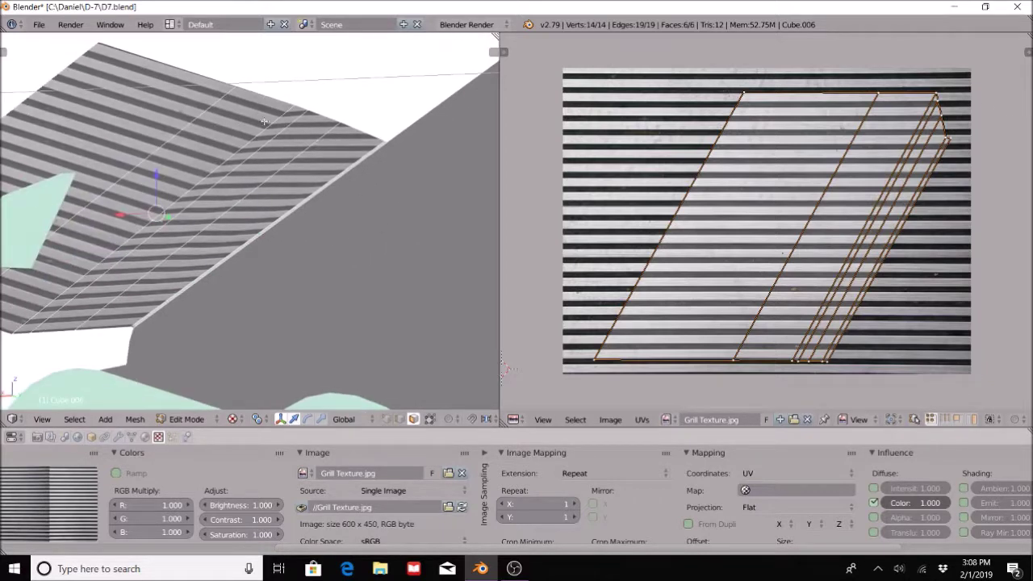
scroll(934, 150, down, 1)
key(a)
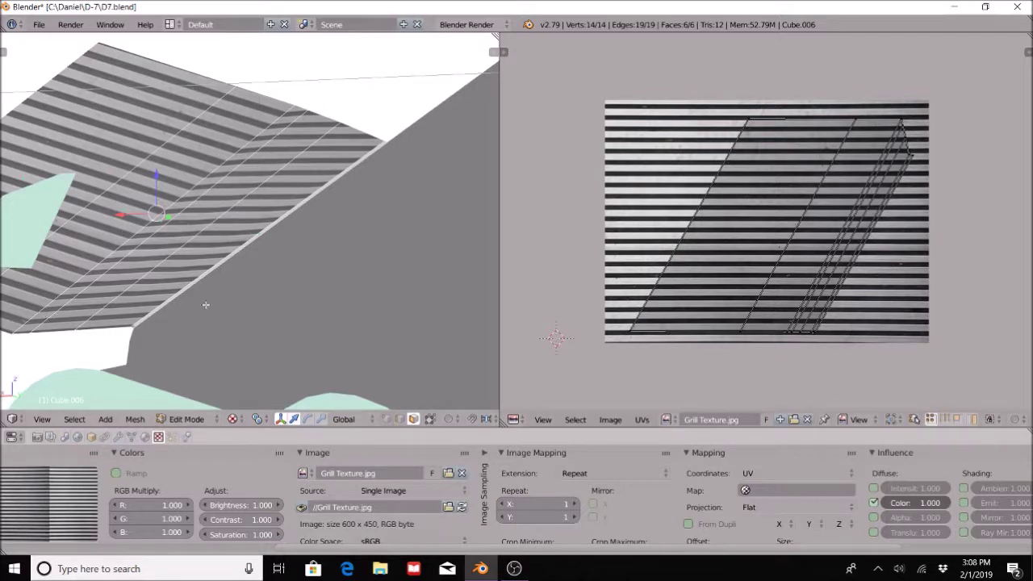
key(KP_5)
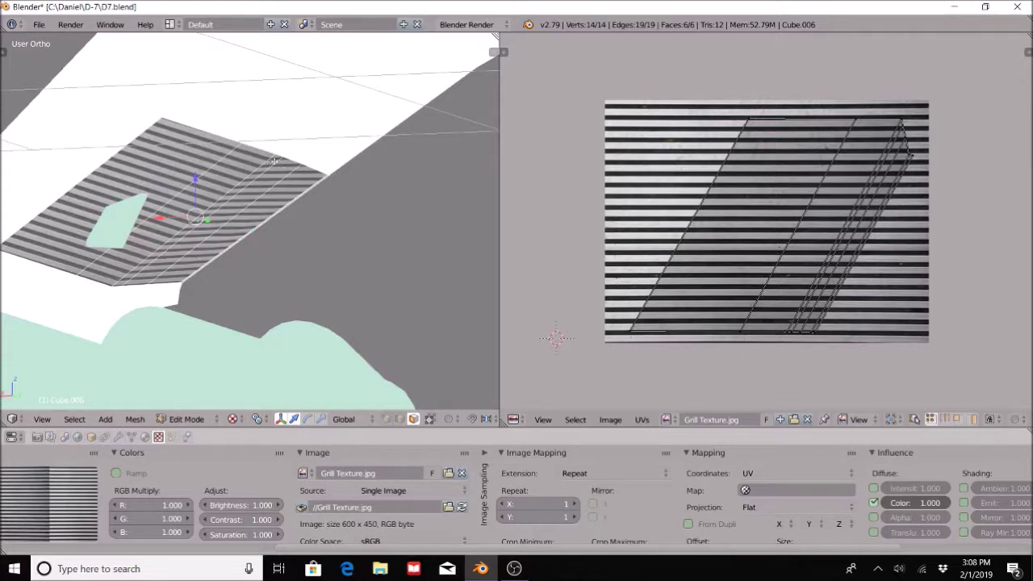
- Select the row of UV vertices along the upper edge of the grill panel's layout
middle_drag(310, 226, 331, 302)
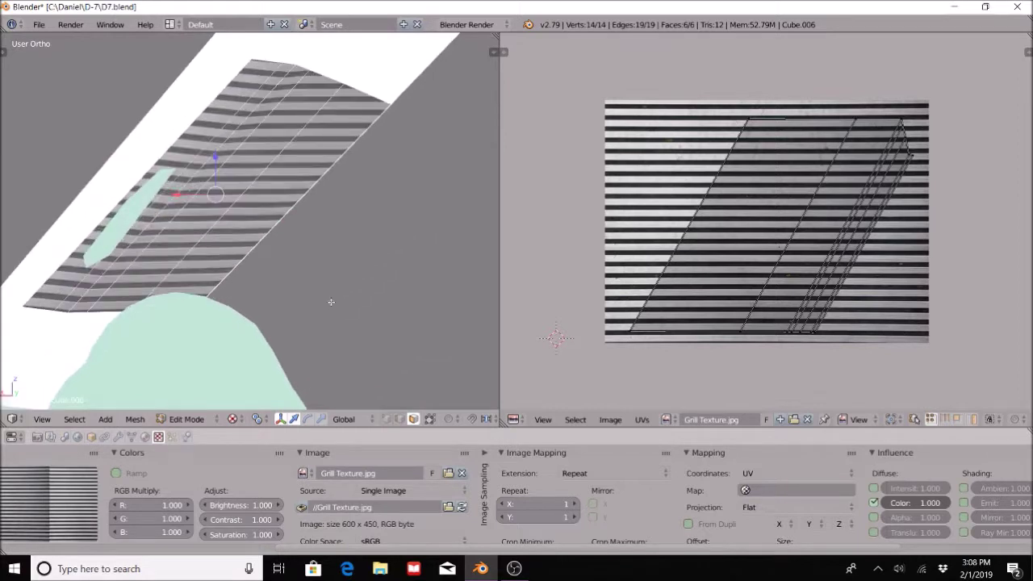
alt+right_click(787, 118)
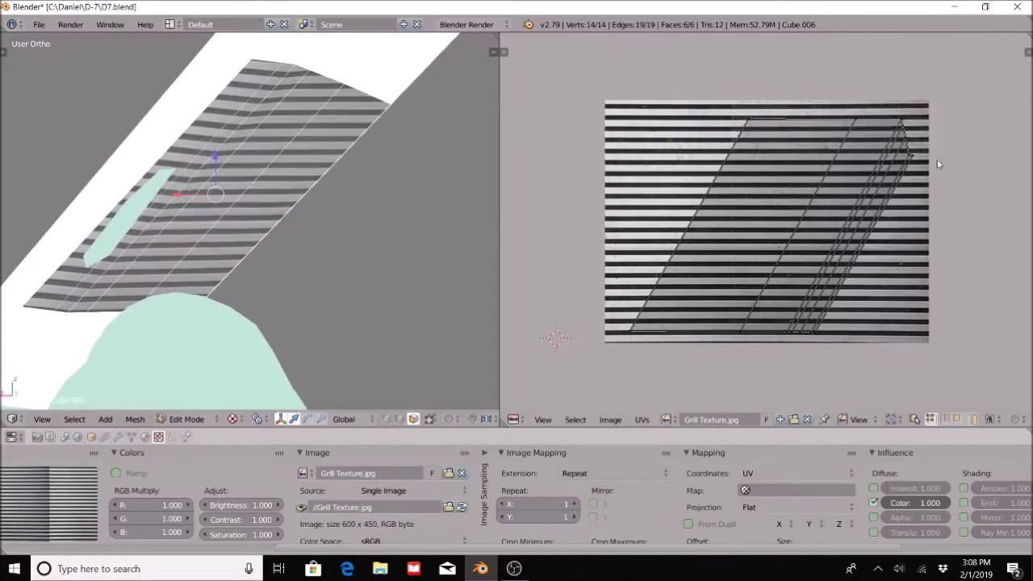
key(s)
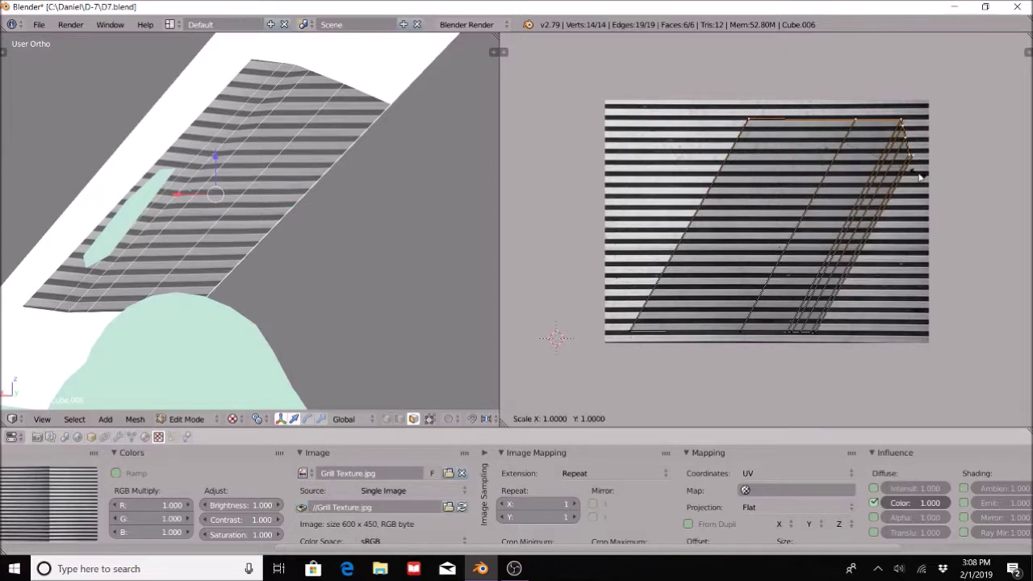
key(Escape)
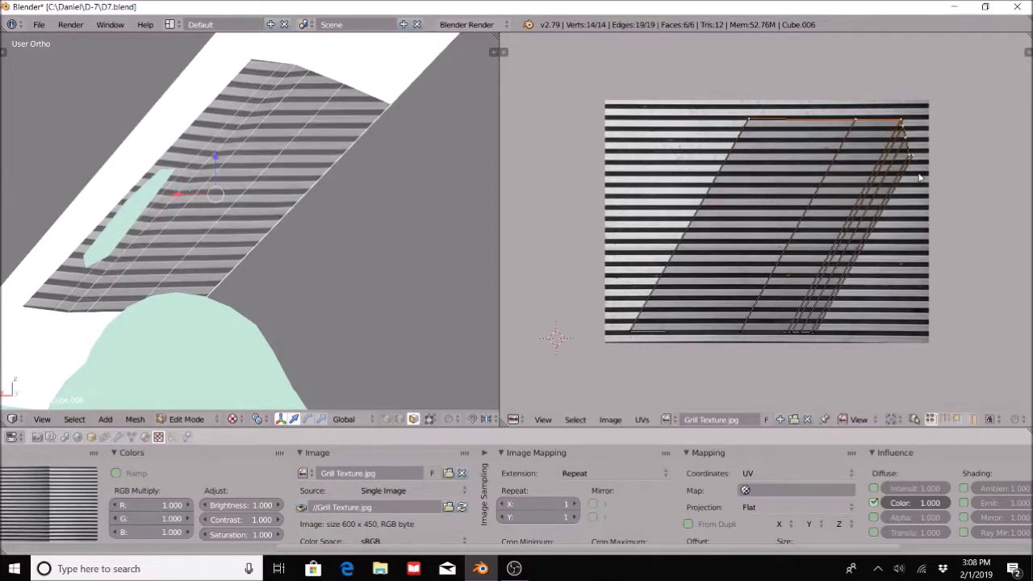
- Try to level the selected upper UV vertices by scaling them along Y, then undo it and review the panel
key(s)
key(y)
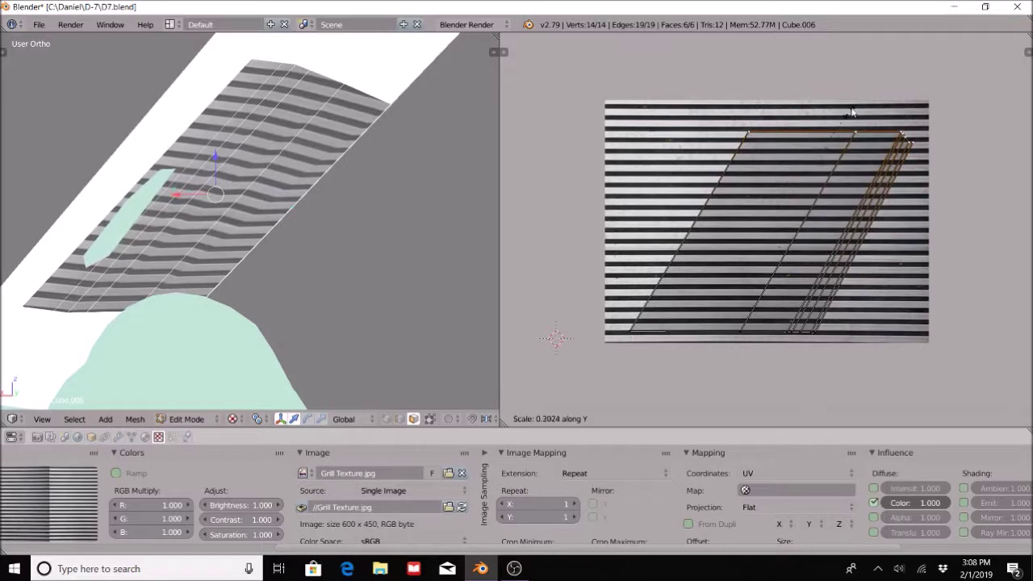
click(847, 153)
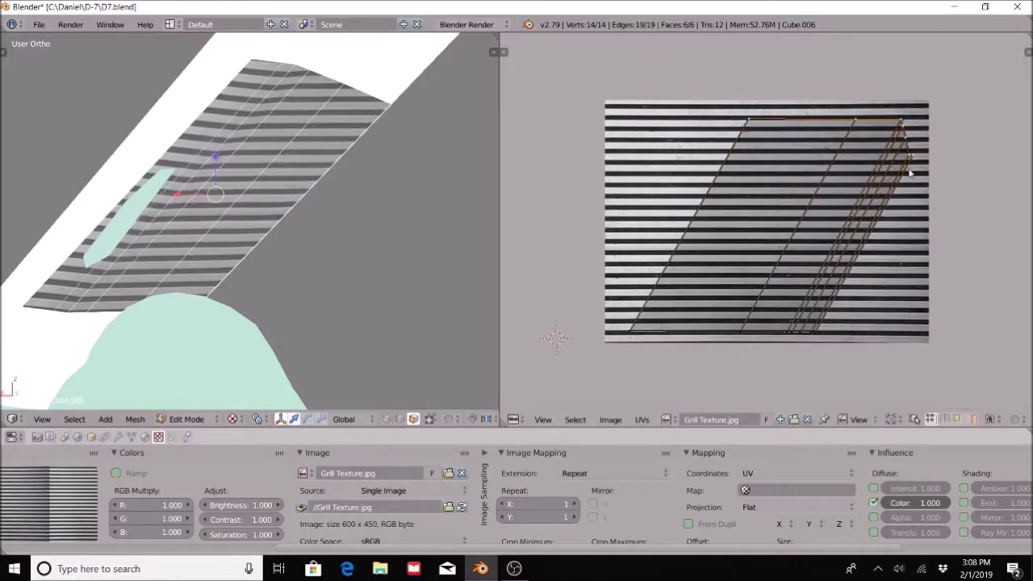
text(sy0.9)
key(Return)
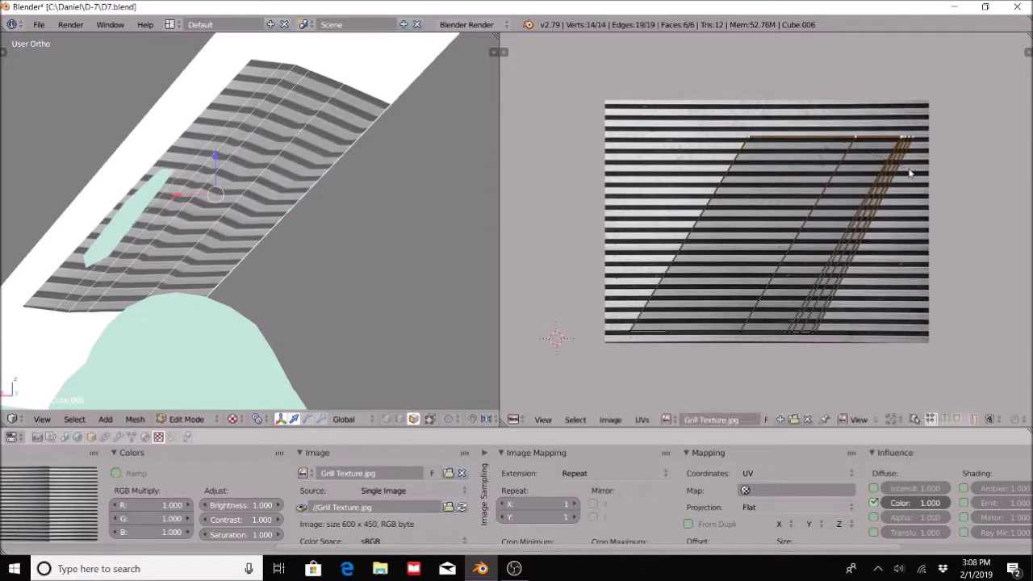
middle_drag(330, 191, 265, 228)
key(ctrl+z)
middle_drag(248, 183, 357, 255)
scroll(358, 255, down, 3)
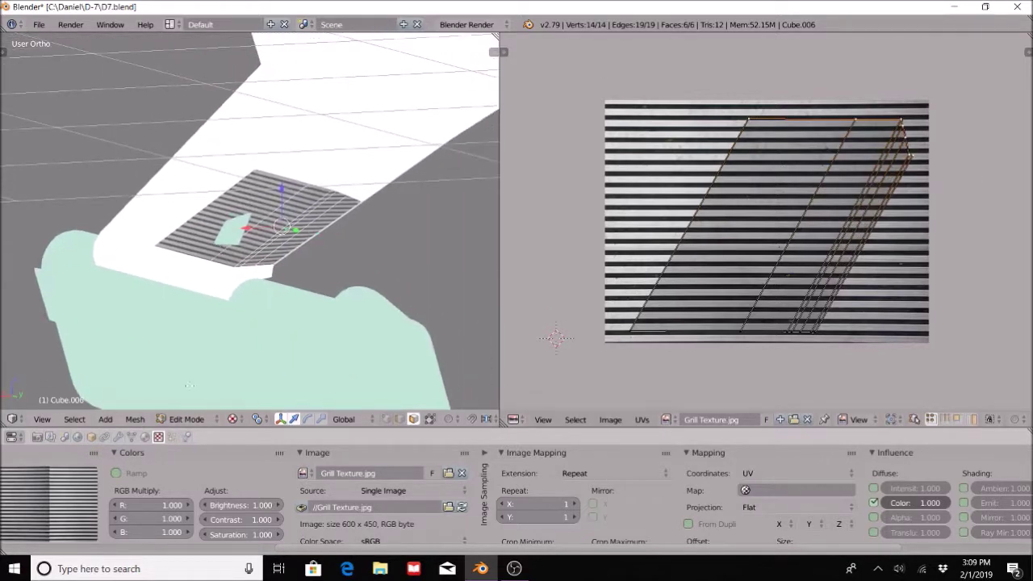
- Flatten the selected upper-edge UV vertices into one horizontal line by scaling them to 0 along Y
scroll(956, 153, up, 3)
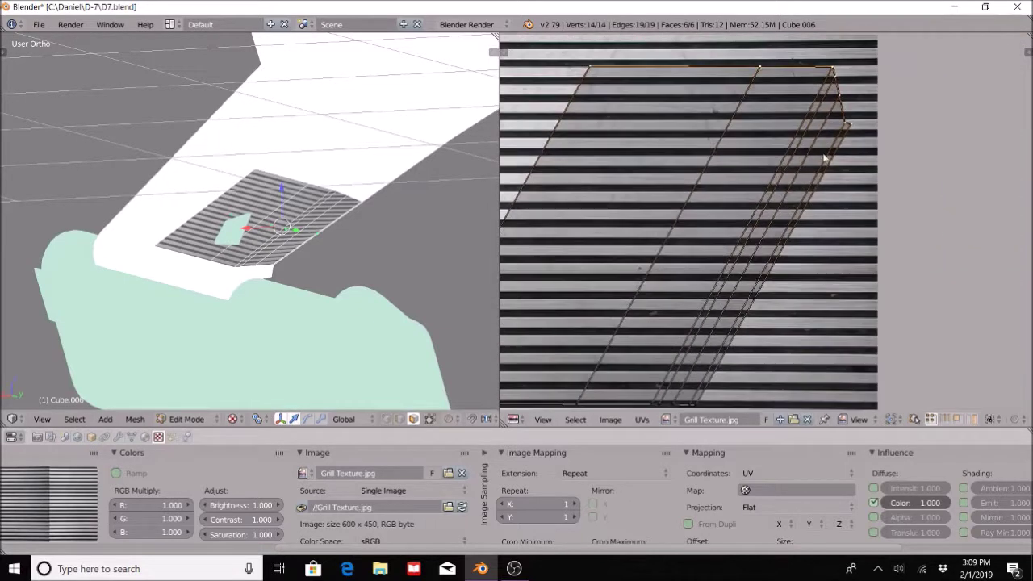
key(s)
key(y)
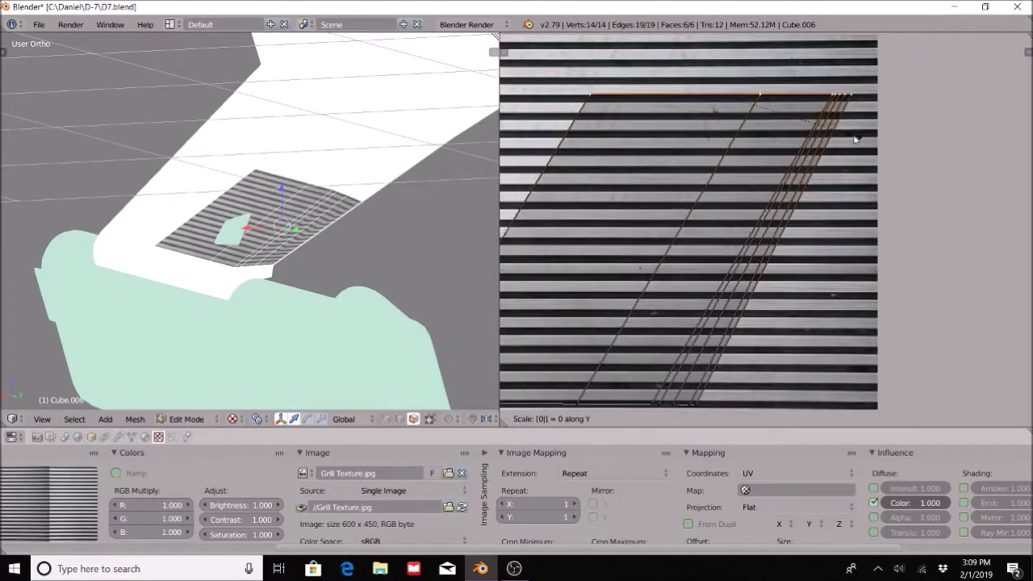
click(846, 115)
- Select the closely spaced upper UV vertices of the narrow edge strips, scale them apart, and compare the result on the model
drag(811, 84, 872, 114)
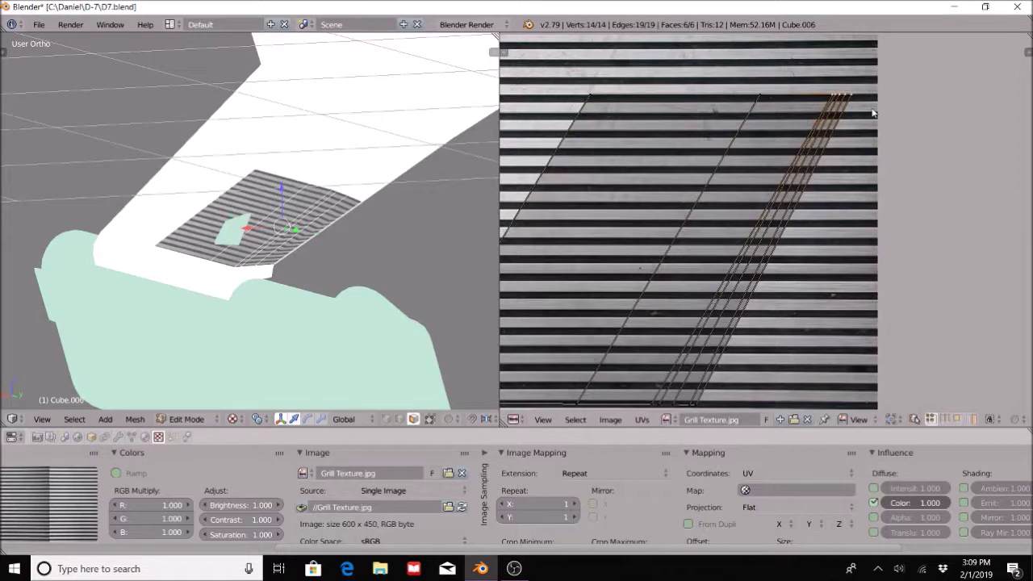
key(s)
click(913, 110)
scroll(302, 218, up, 1)
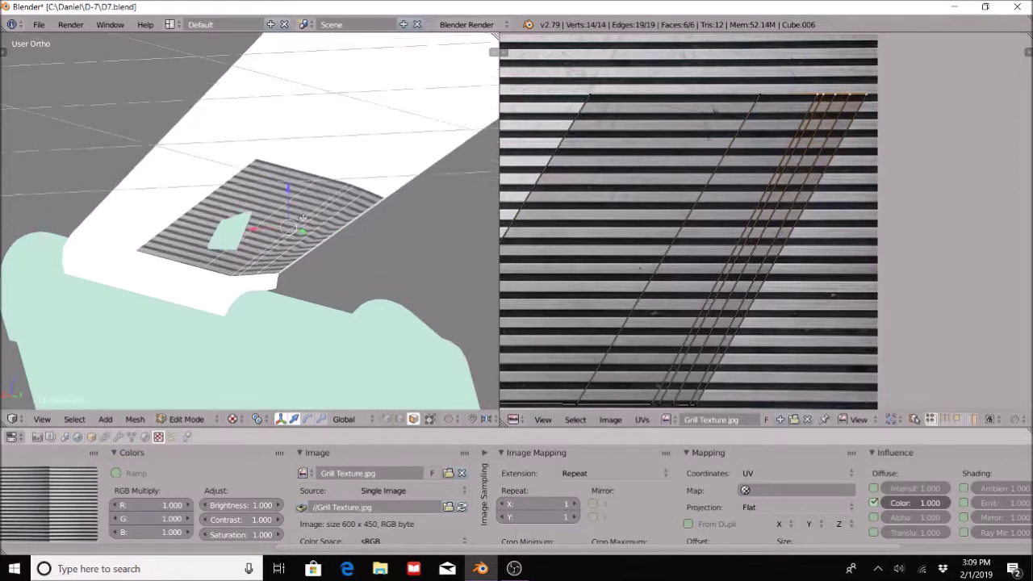
scroll(387, 233, up, 6)
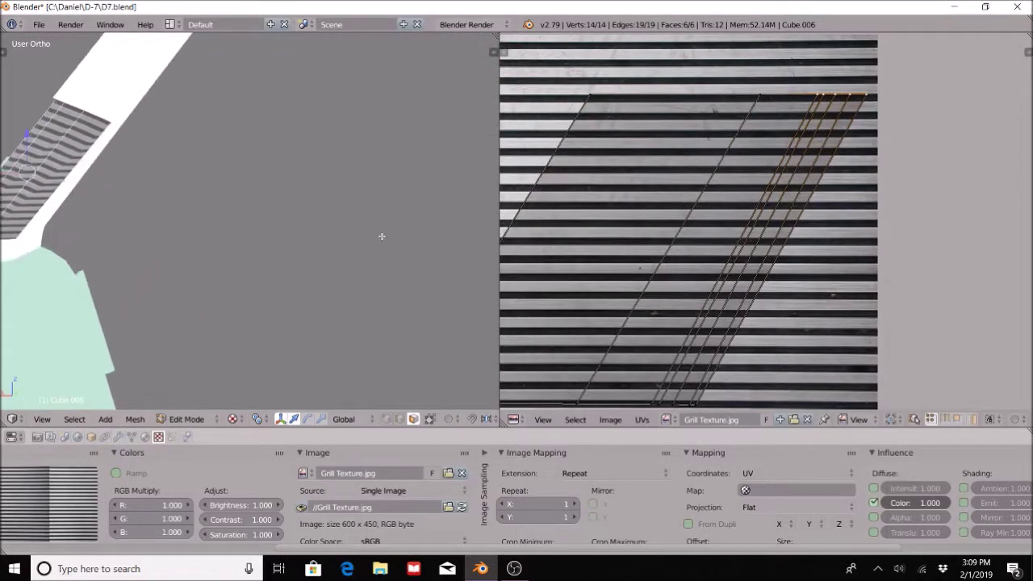
shift+middle_drag(249, 255, 394, 250)
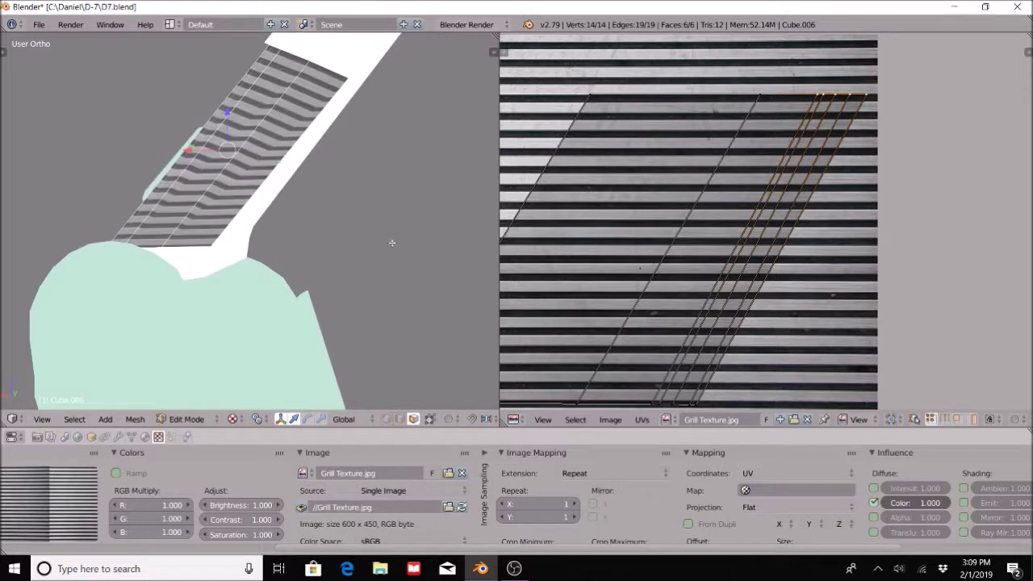
key(ctrl+z)
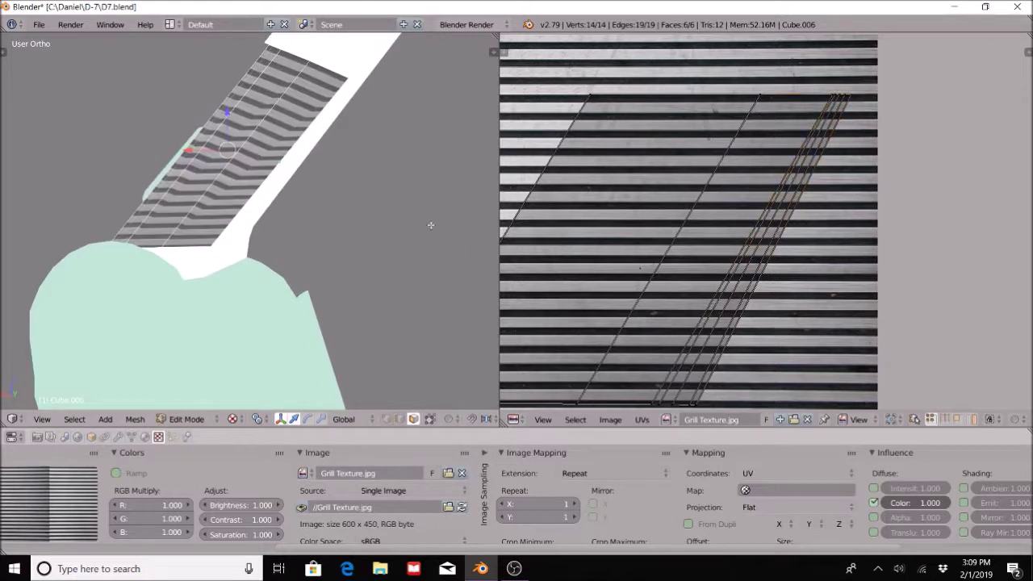
key(ctrl+shift+z)
middle_drag(430, 225, 218, 226)
- Return to Object Mode and apply the grill panel object's Mirror modifier
click(186, 419)
click(207, 404)
middle_drag(207, 403, 334, 322)
middle_drag(394, 262, 347, 220)
middle_drag(447, 225, 242, 242)
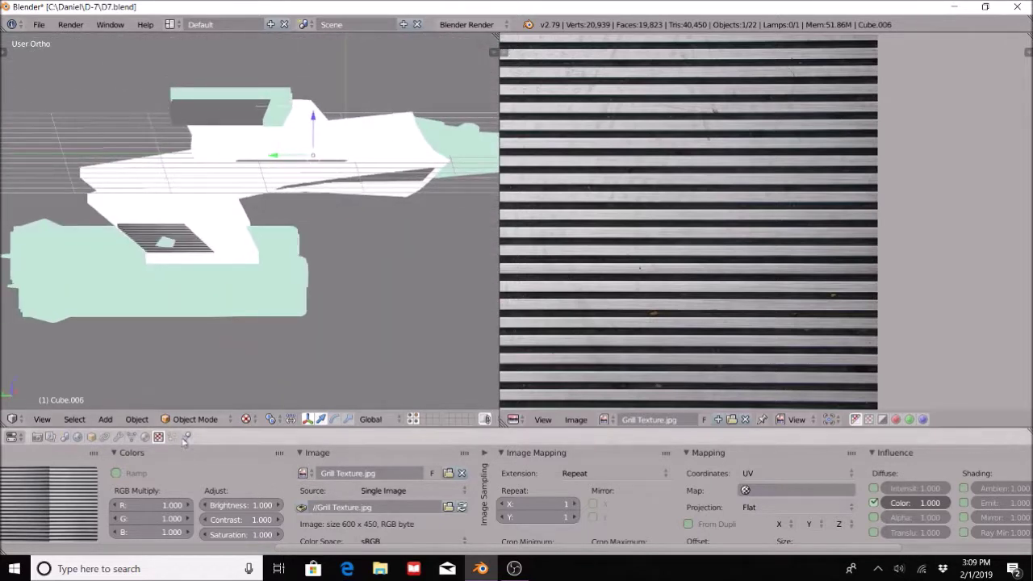
click(118, 436)
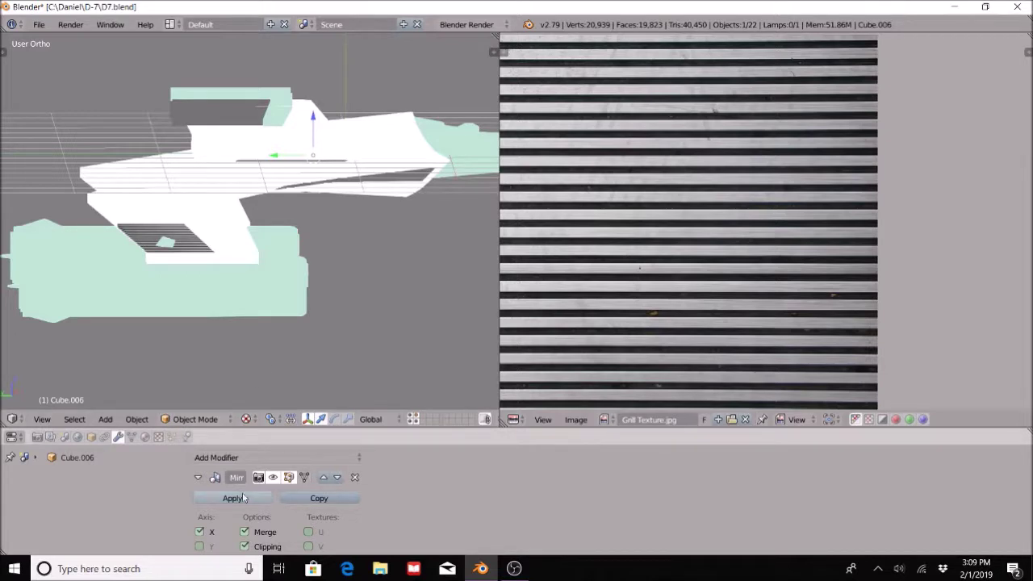
click(232, 498)
- Switch the viewport to Rendered shading and inspect the textured grill panel on the ship up close
click(246, 419)
click(287, 330)
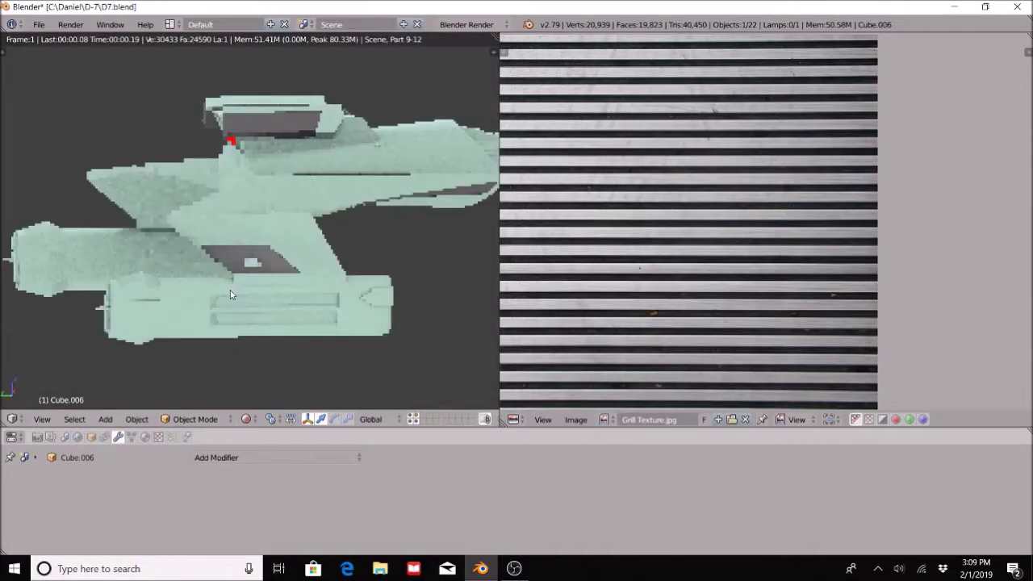
middle_drag(230, 295, 331, 277)
scroll(319, 272, up, 5)
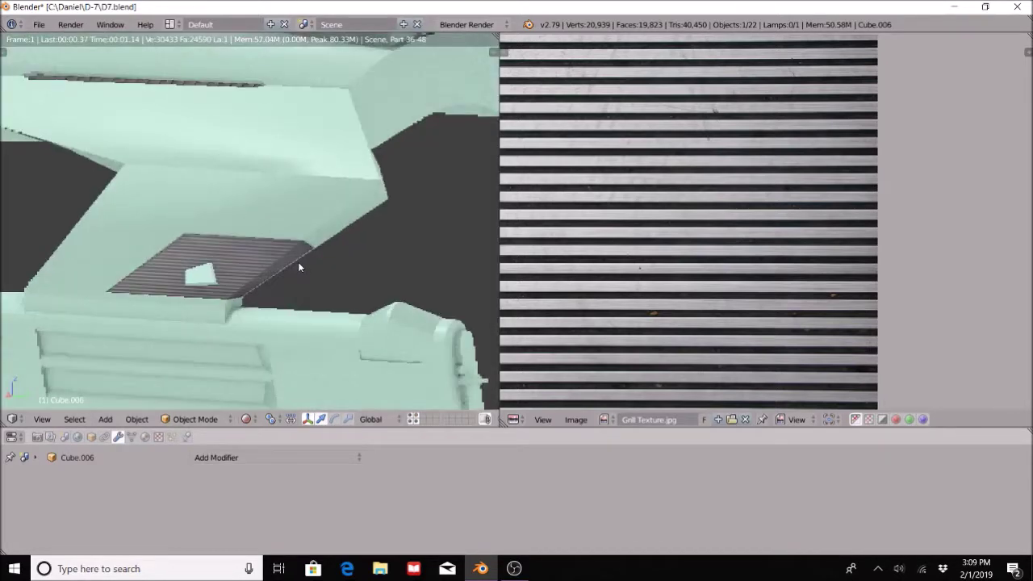
middle_drag(298, 267, 338, 275)
scroll(342, 285, up, 3)
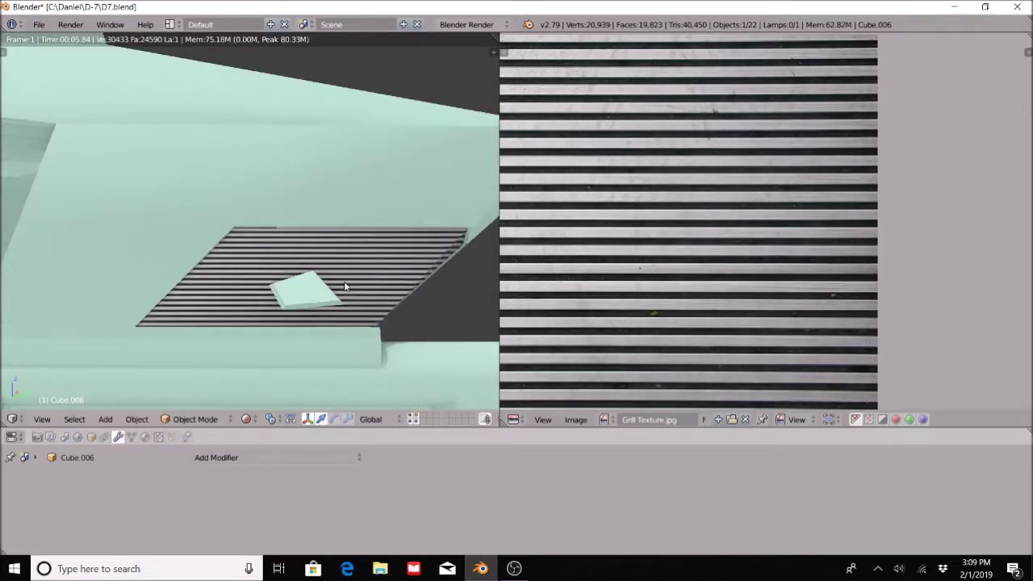
- Look through the Grills material and texture settings, and set the texture preview to Both
click(146, 437)
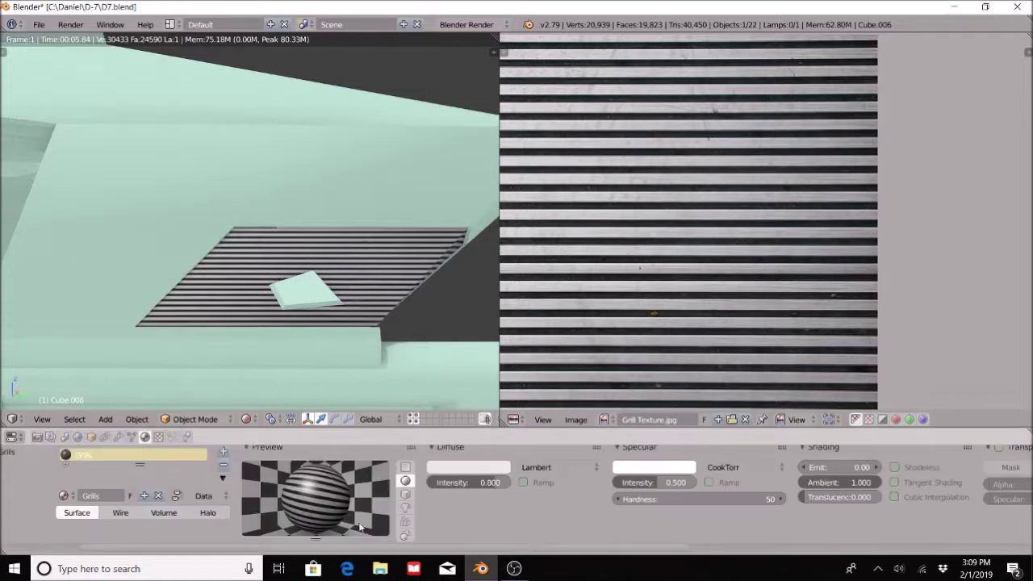
scroll(783, 494, down, 8)
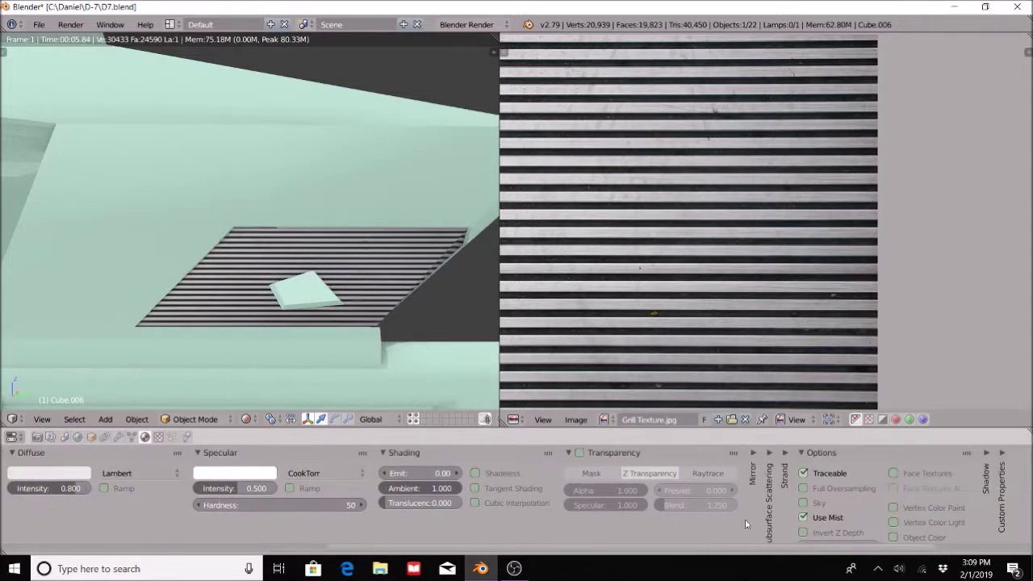
scroll(849, 473, down, 2)
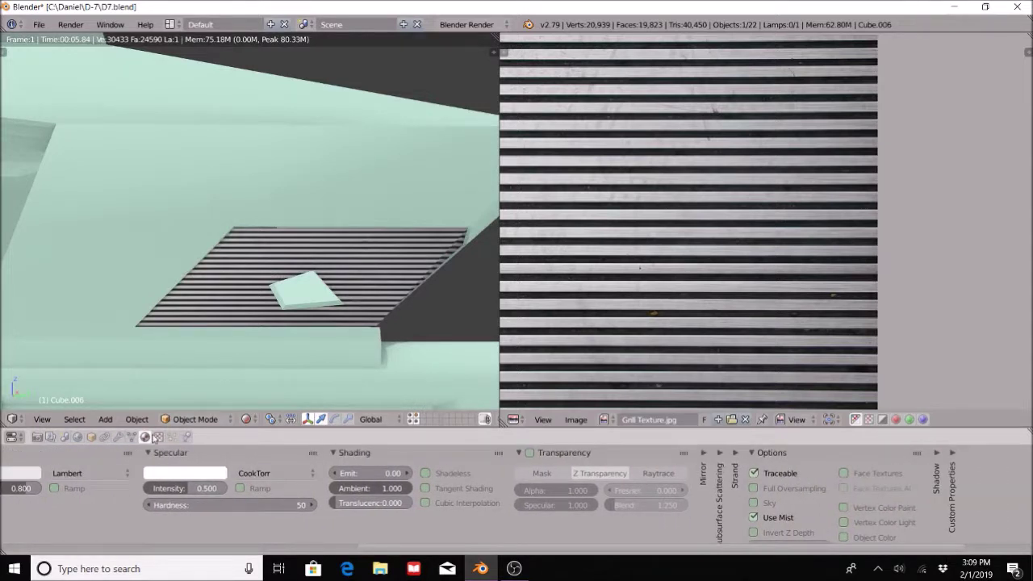
click(159, 436)
scroll(756, 493, down, 6)
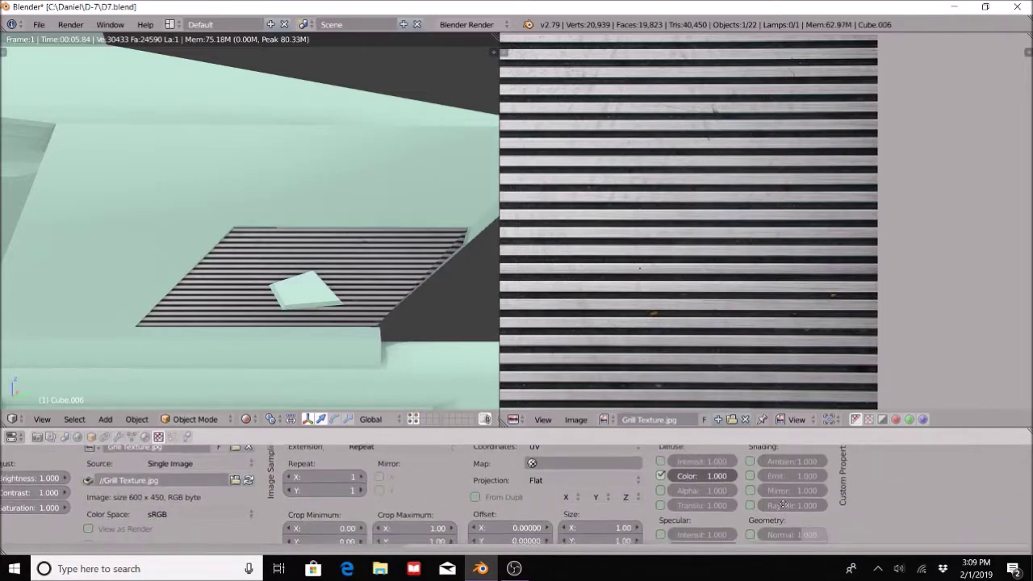
scroll(763, 531, down, 3)
scroll(727, 525, up, 2)
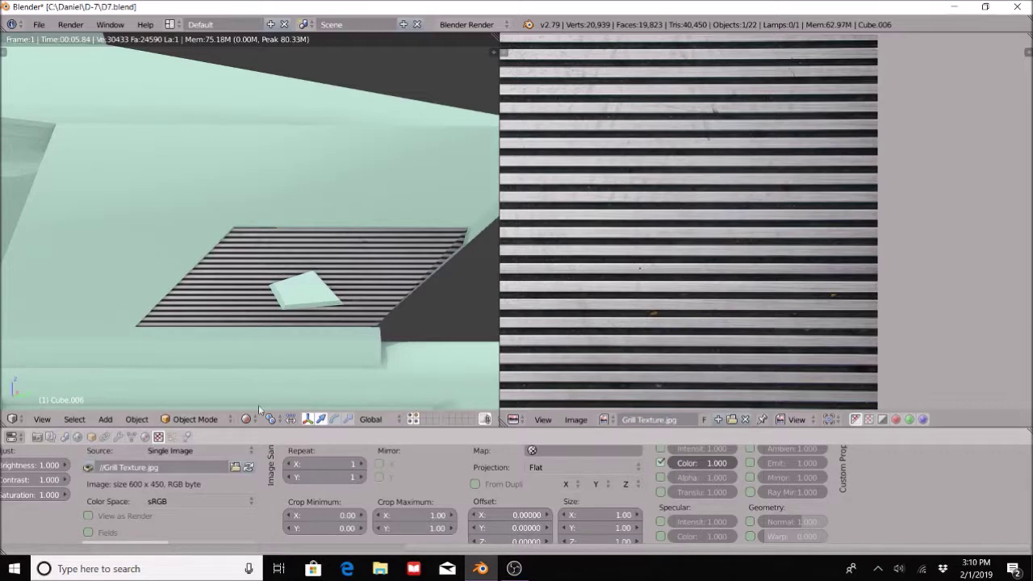
scroll(289, 524, up, 8)
click(290, 542)
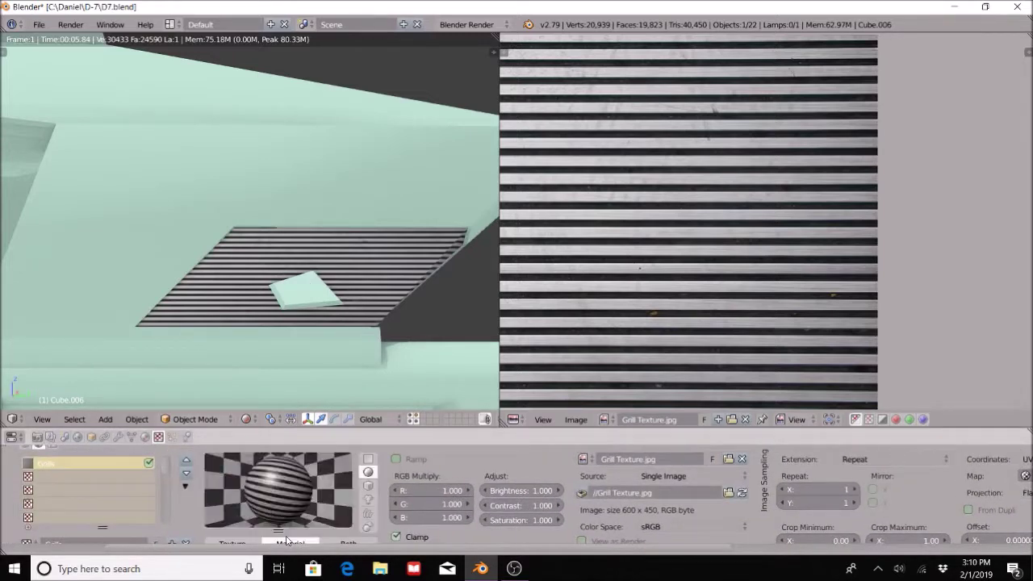
click(348, 541)
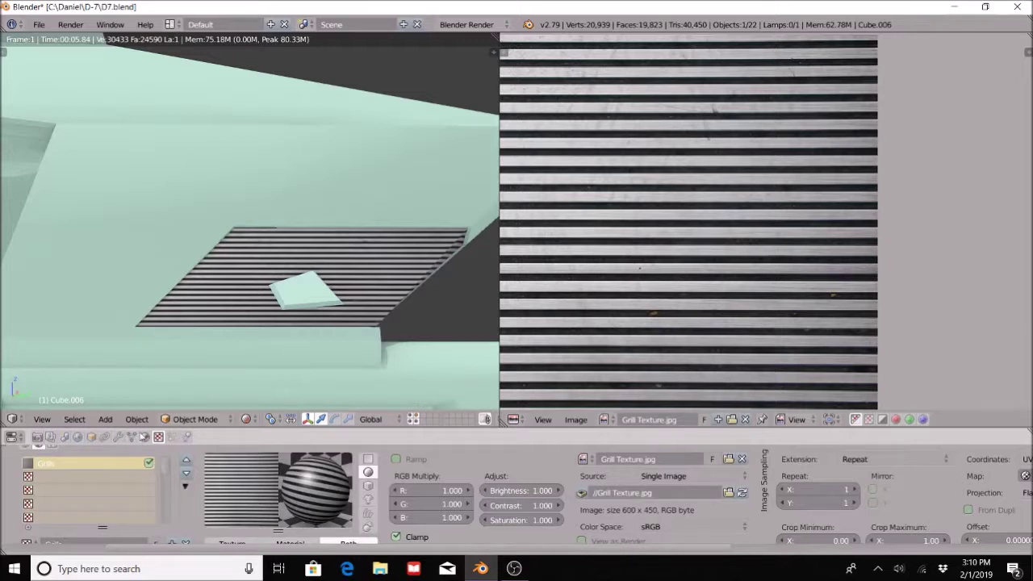
- Darken the diffuse color of the Grills material
click(145, 437)
click(231, 473)
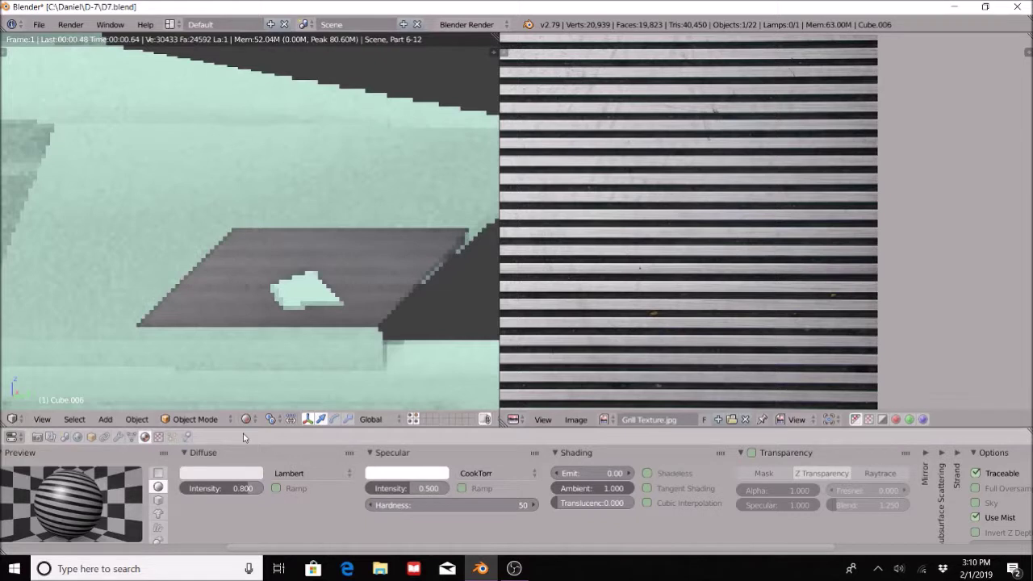
click(221, 473)
drag(297, 295, 297, 343)
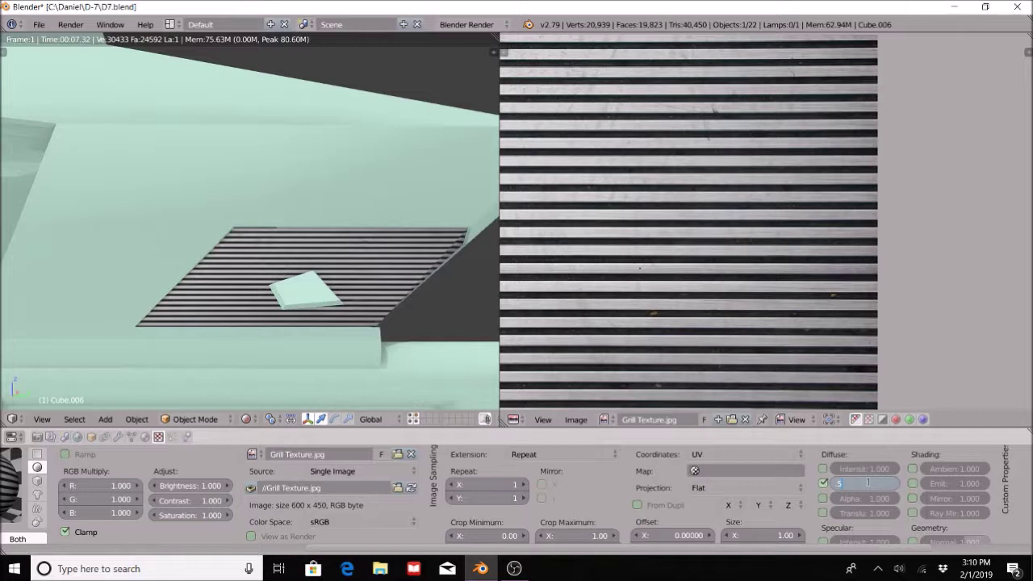
- Set the grill texture's blend type to Subtract and inspect the rendered panel up close
scroll(867, 482, down, 2)
click(867, 524)
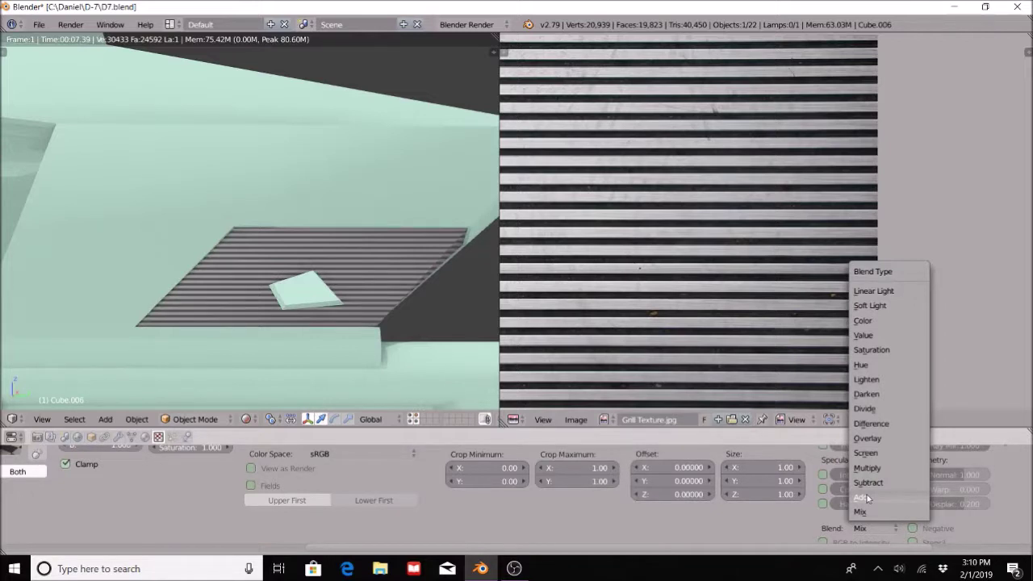
click(869, 483)
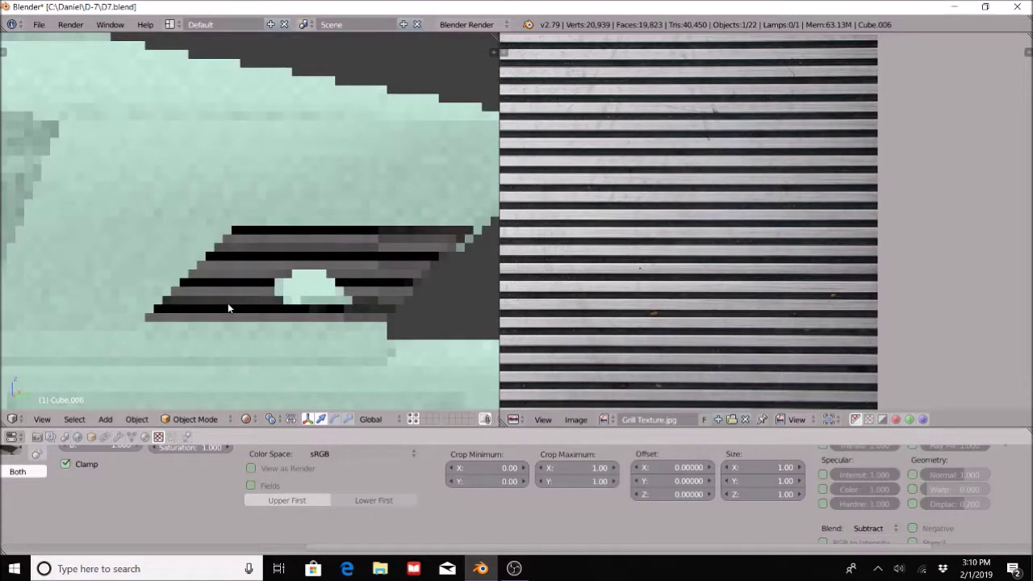
scroll(227, 302, up, 3)
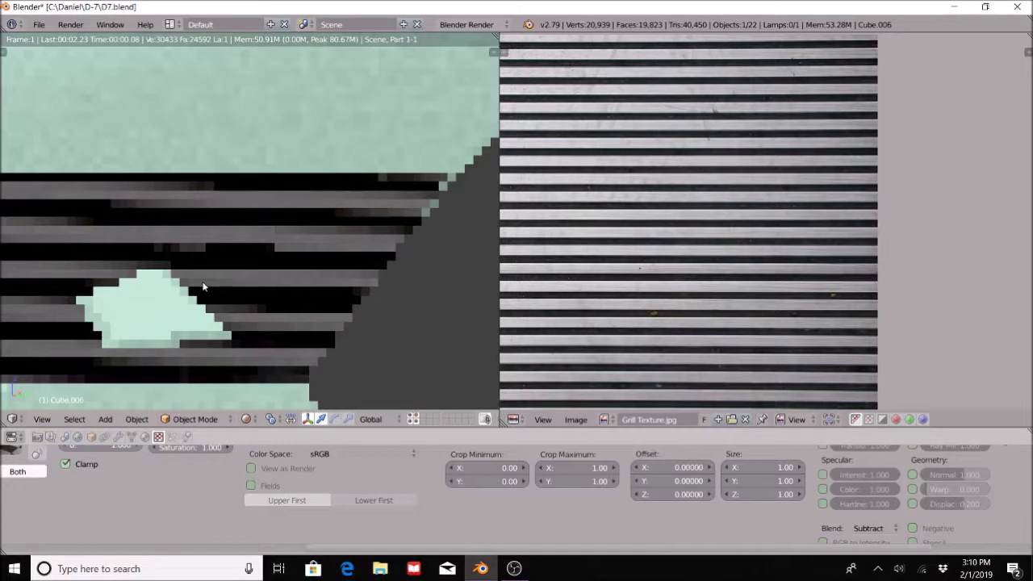
scroll(262, 295, up, 1)
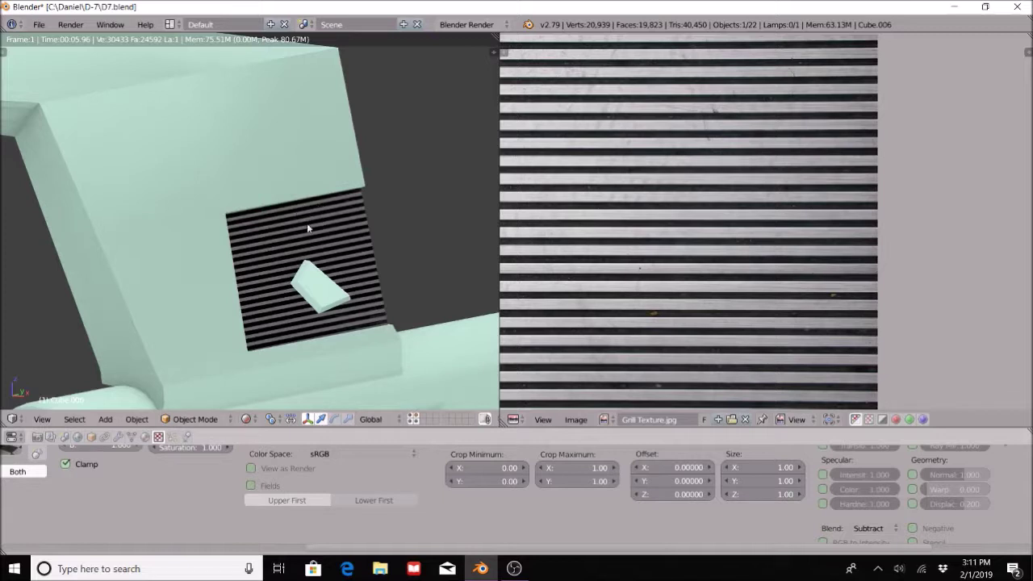
- Enable the grill texture's Normal influence and examine the rendered panel up close
click(913, 476)
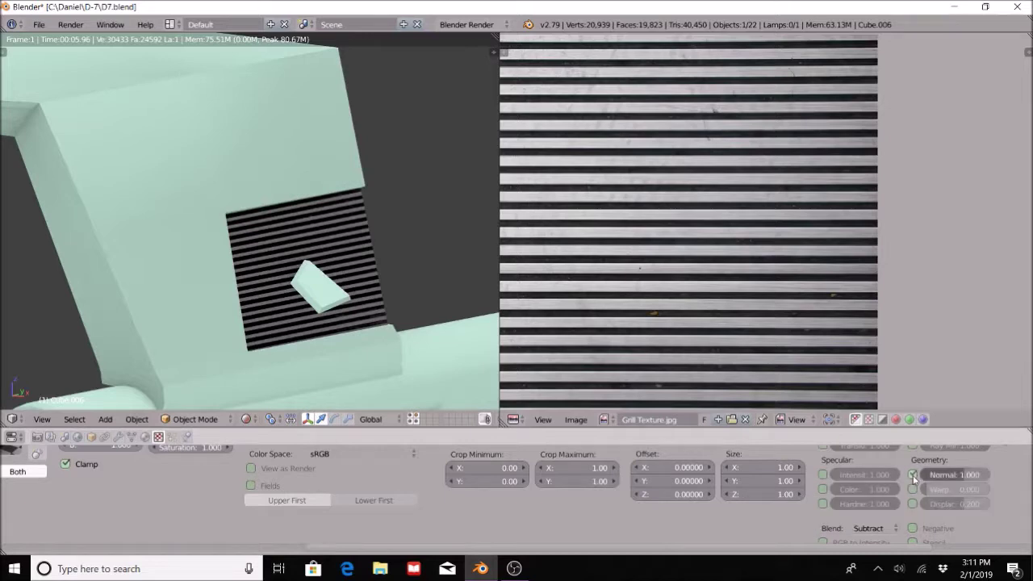
scroll(340, 314, up, 3)
scroll(390, 302, up, 3)
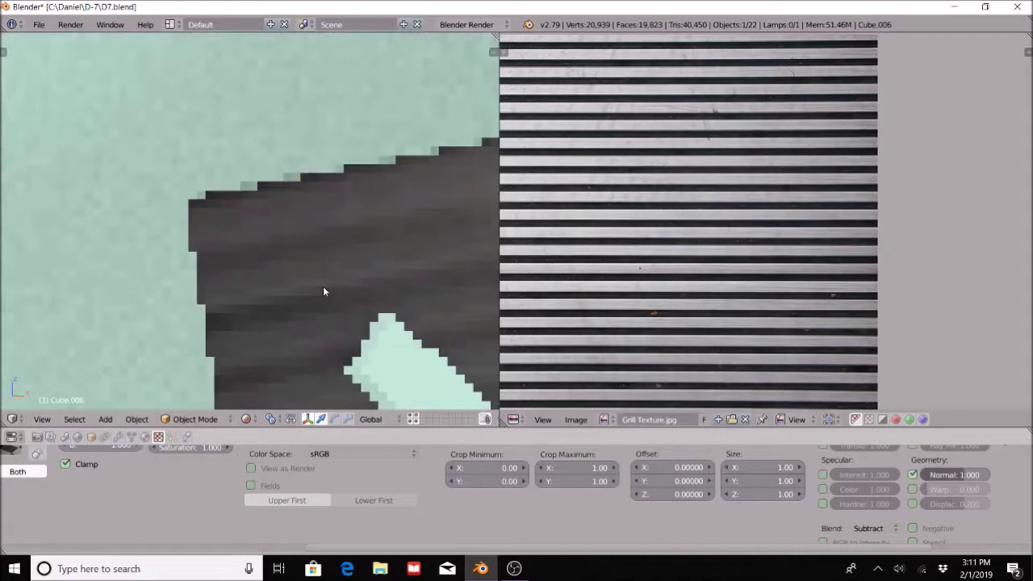
- Examine the rendered grill panel with Normal influence from several angles and distances
scroll(323, 292, down, 3)
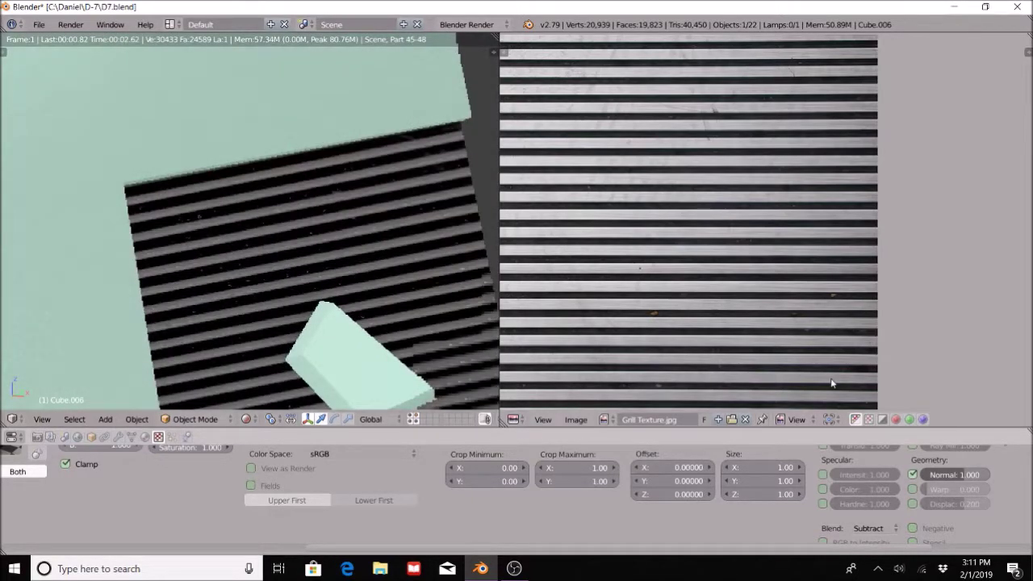
scroll(314, 345, up, 2)
middle_drag(315, 345, 357, 328)
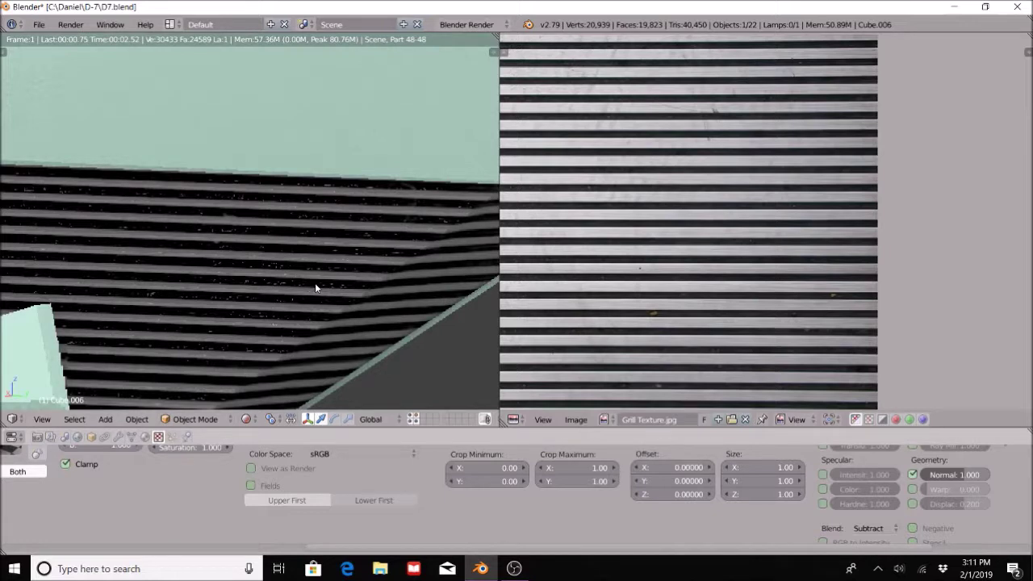
- Turn off the world's ambient occlusion and inspect the grill panel's render from several angles
click(91, 436)
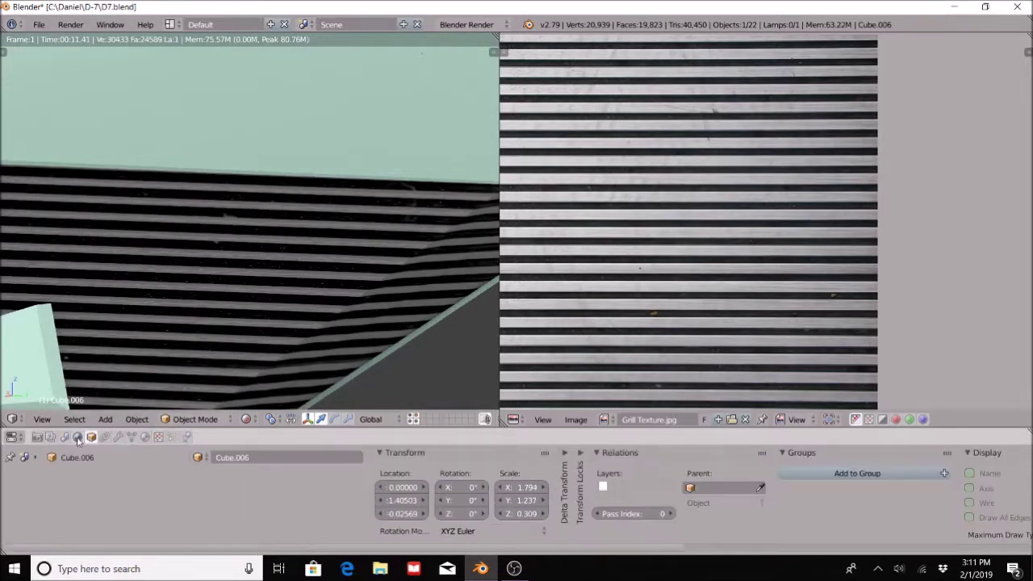
click(77, 436)
click(761, 453)
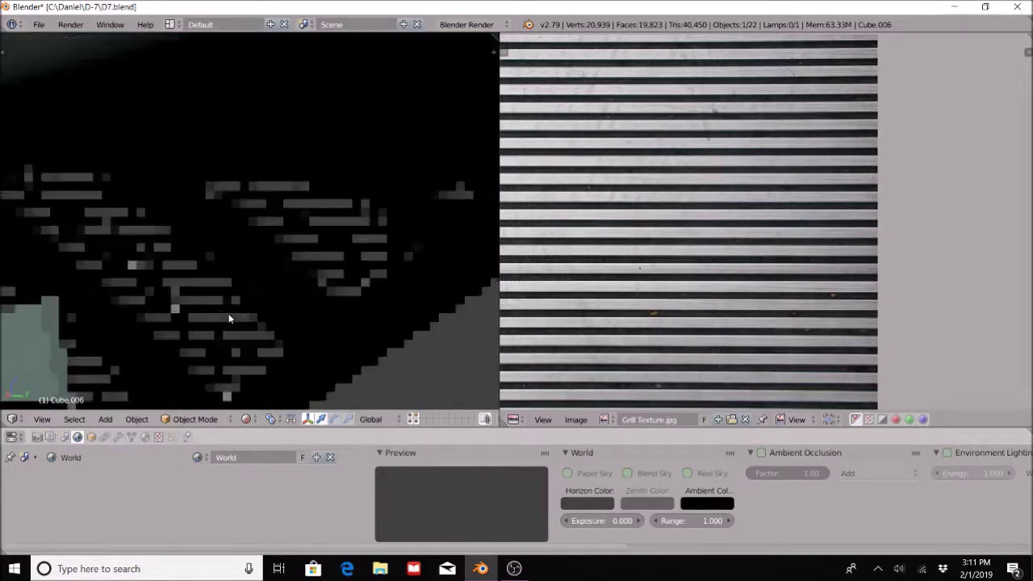
scroll(228, 318, down, 3)
middle_drag(211, 319, 319, 313)
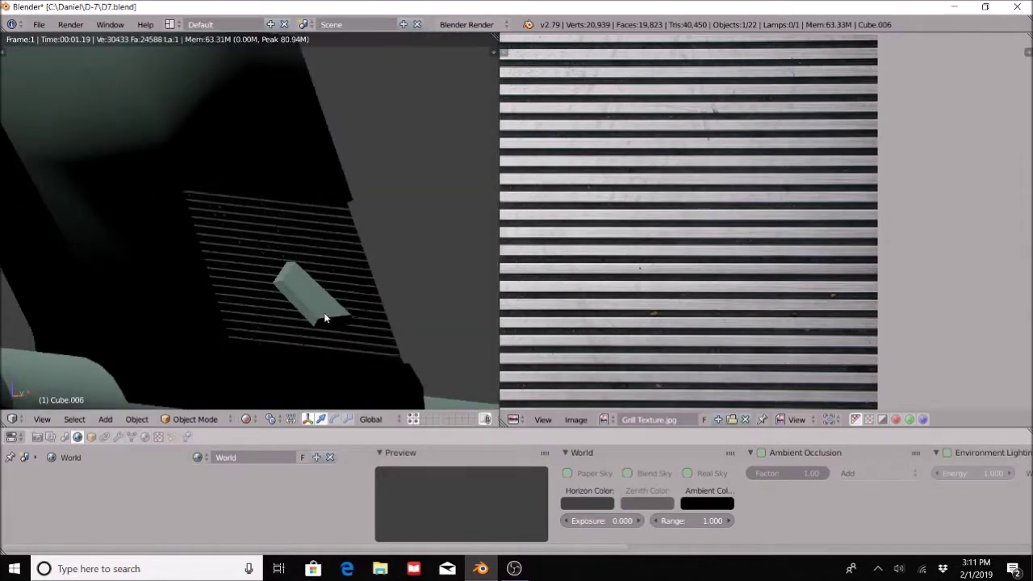
middle_drag(325, 318, 342, 279)
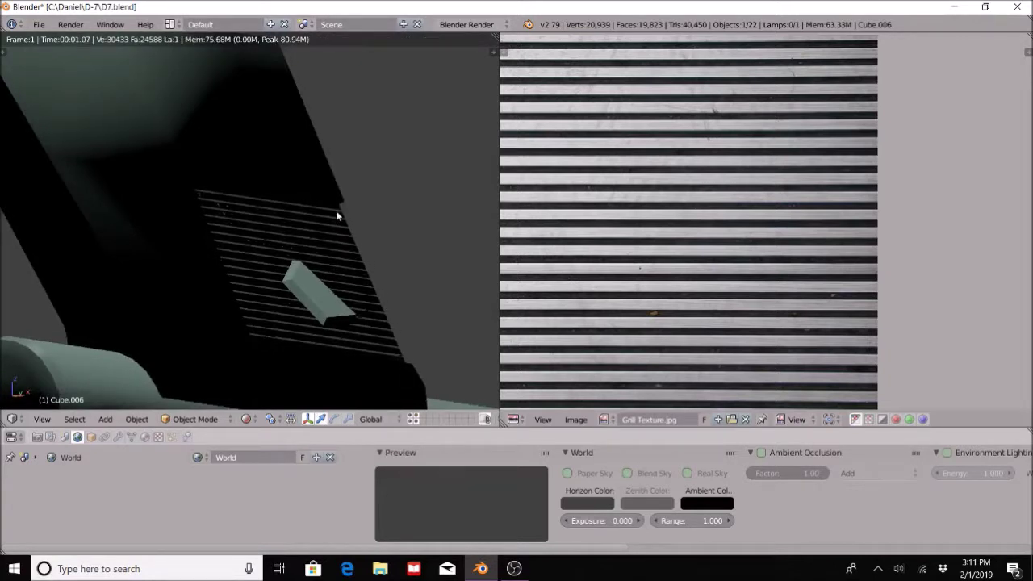
middle_drag(387, 293, 270, 263)
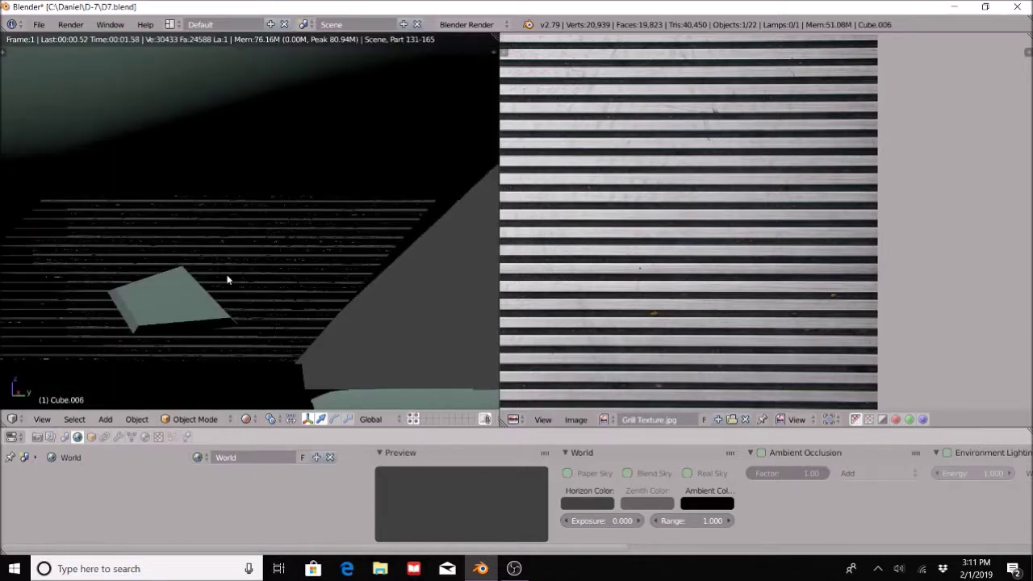
- Disable the grill texture's Normal influence
click(145, 436)
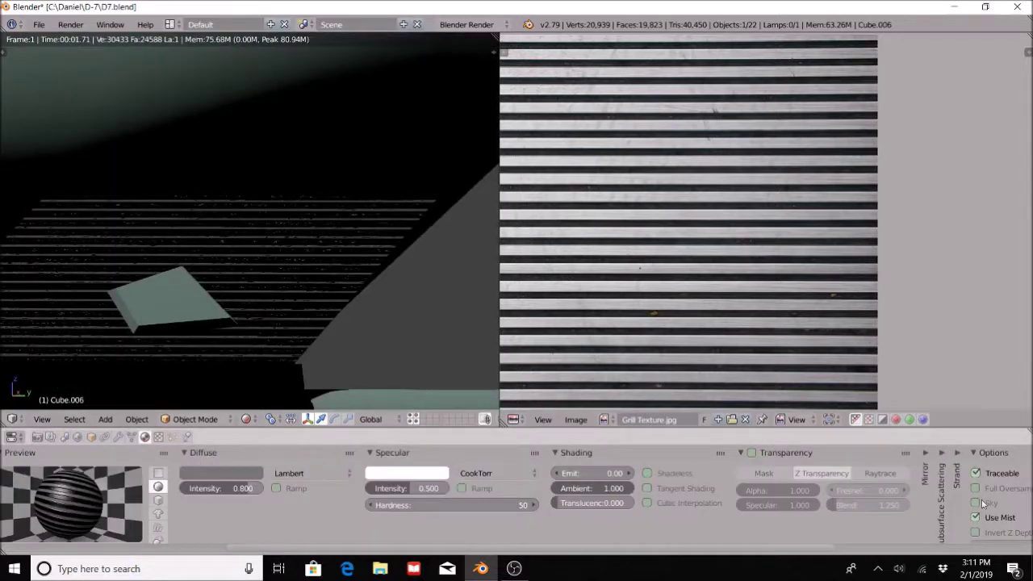
scroll(203, 466, right, 5)
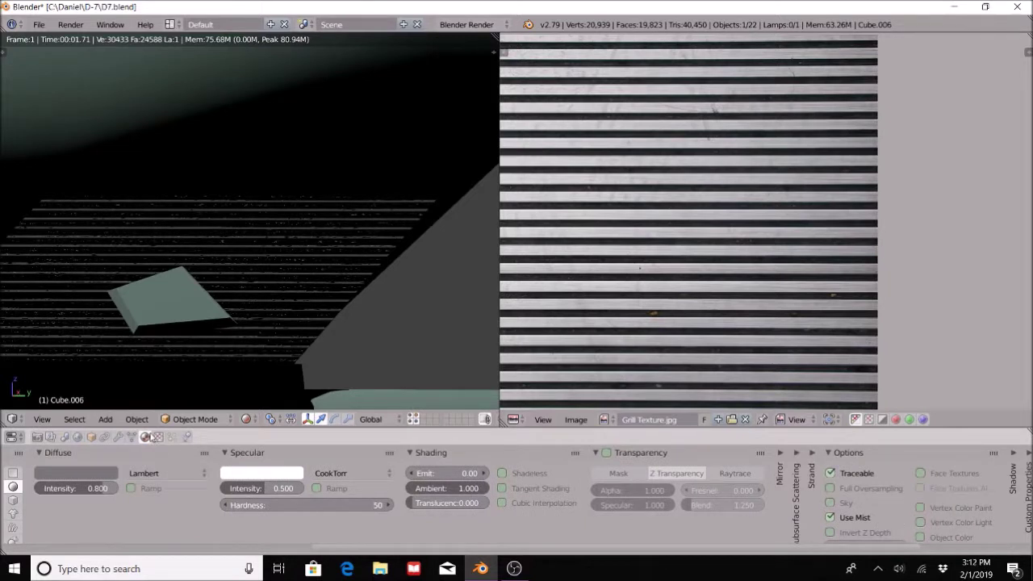
click(158, 437)
click(912, 475)
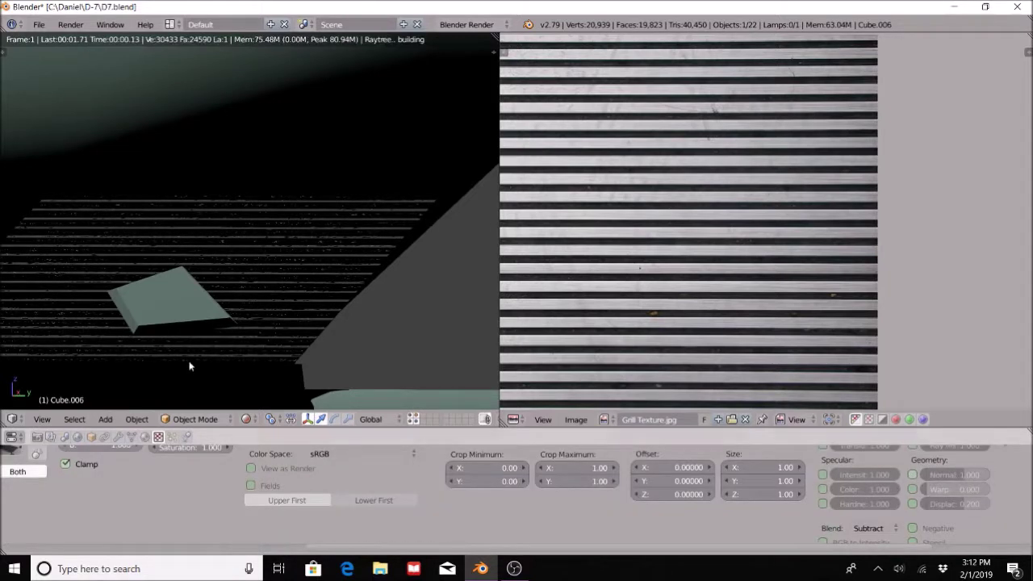
- Turn the world's ambient occlusion back on and check the grill panel in the wider render
click(145, 437)
click(76, 436)
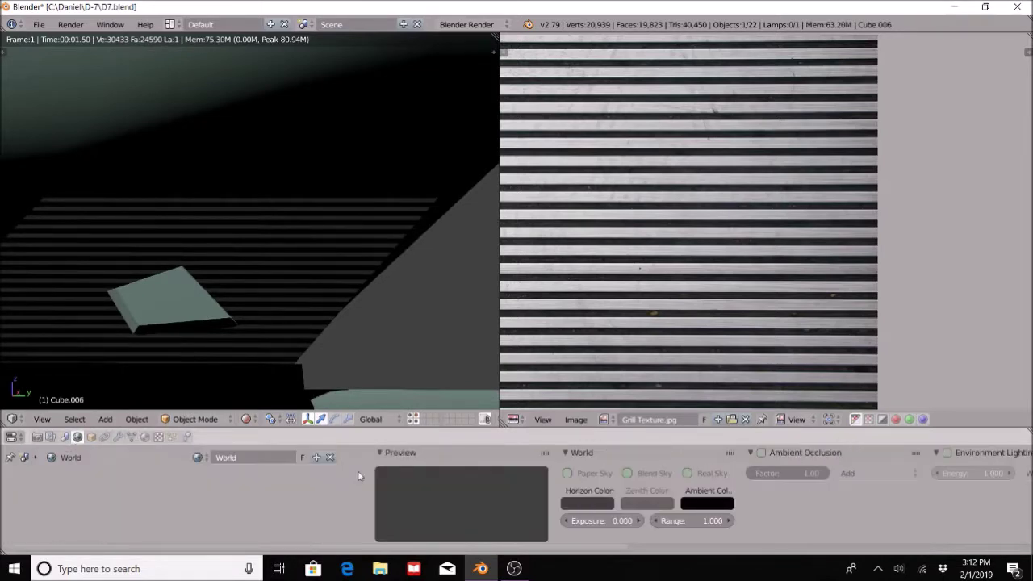
click(770, 458)
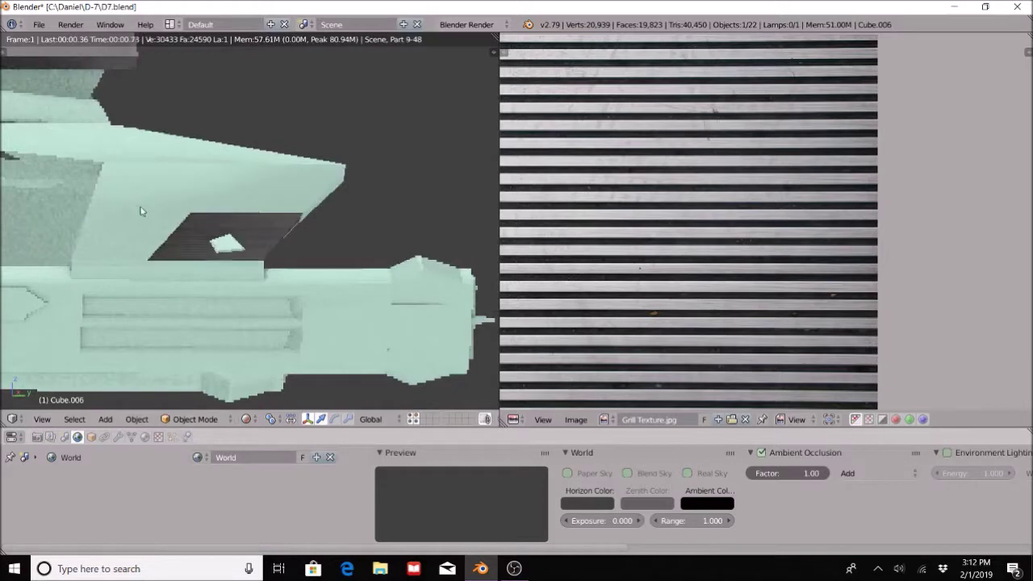
middle_drag(141, 211, 194, 226)
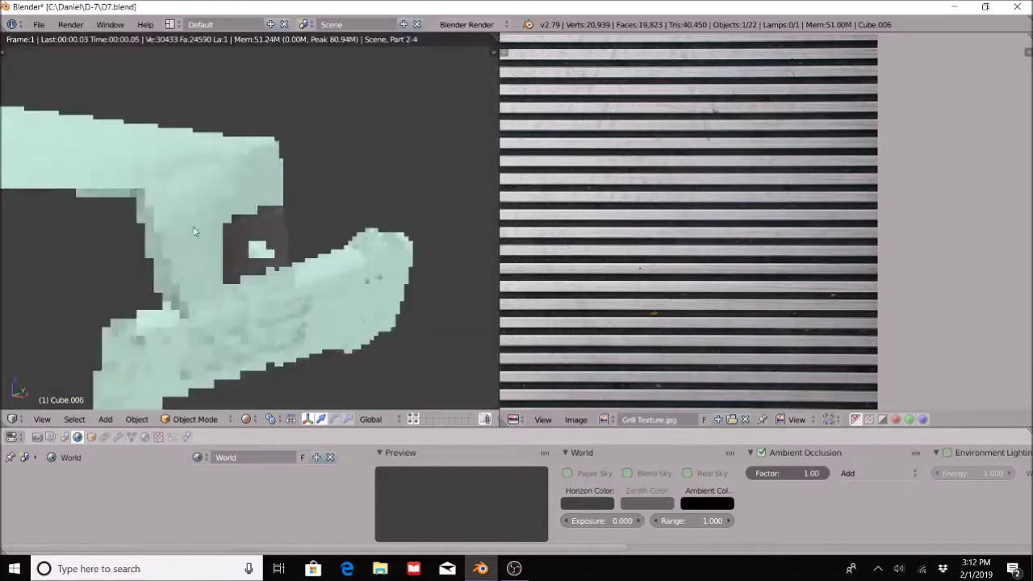
scroll(393, 327, up, 3)
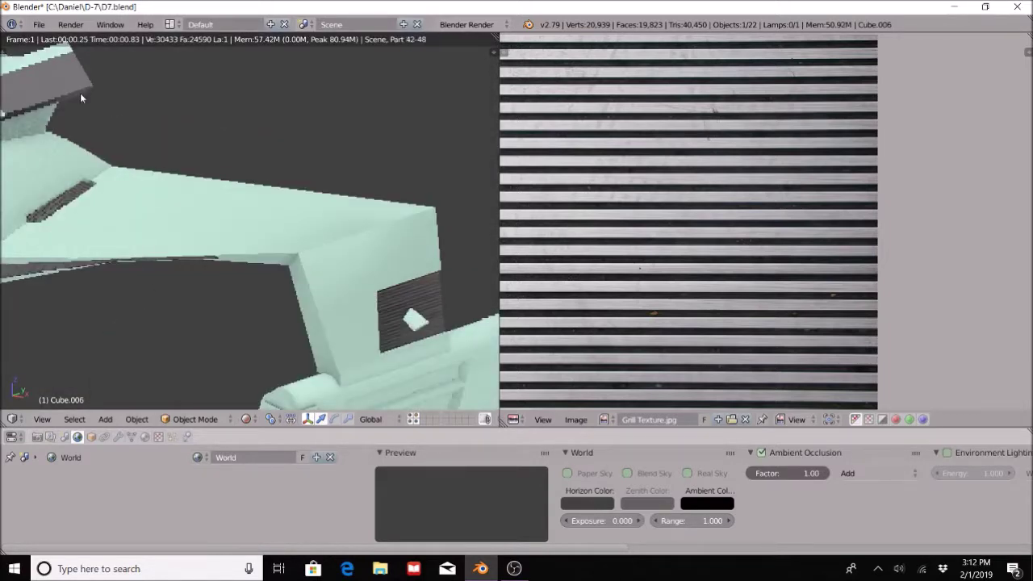
- Switch the viewport to solid shading and assign the Grills material to the dark grey boxes on the upper rear hull
click(246, 418)
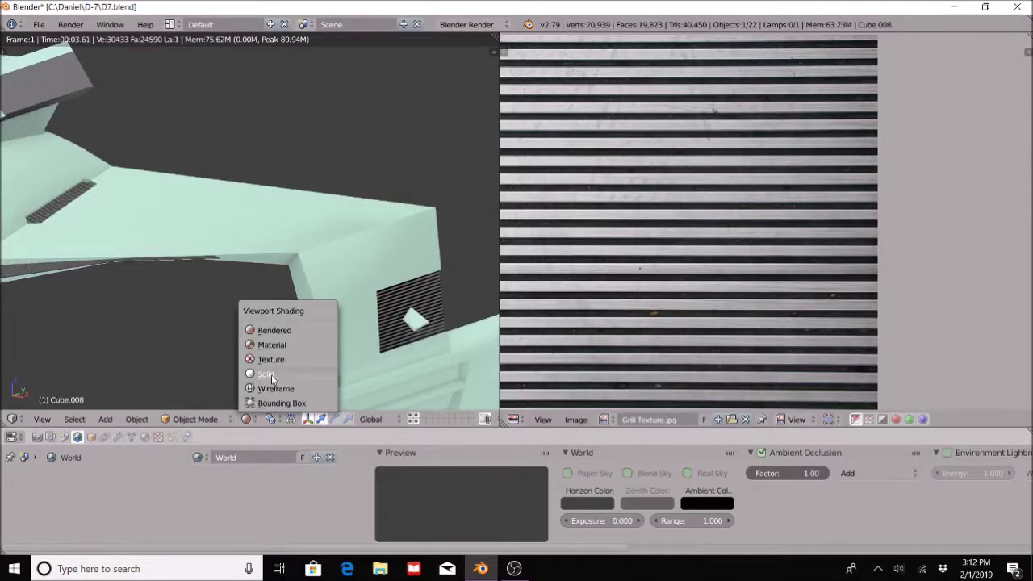
click(271, 375)
middle_drag(307, 213, 196, 290)
middle_drag(358, 247, 303, 241)
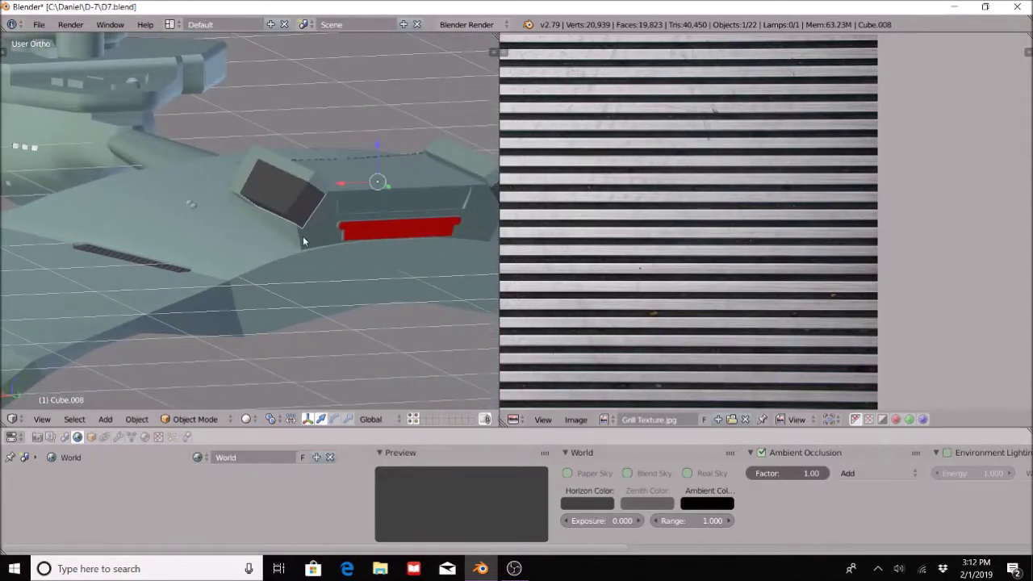
click(145, 436)
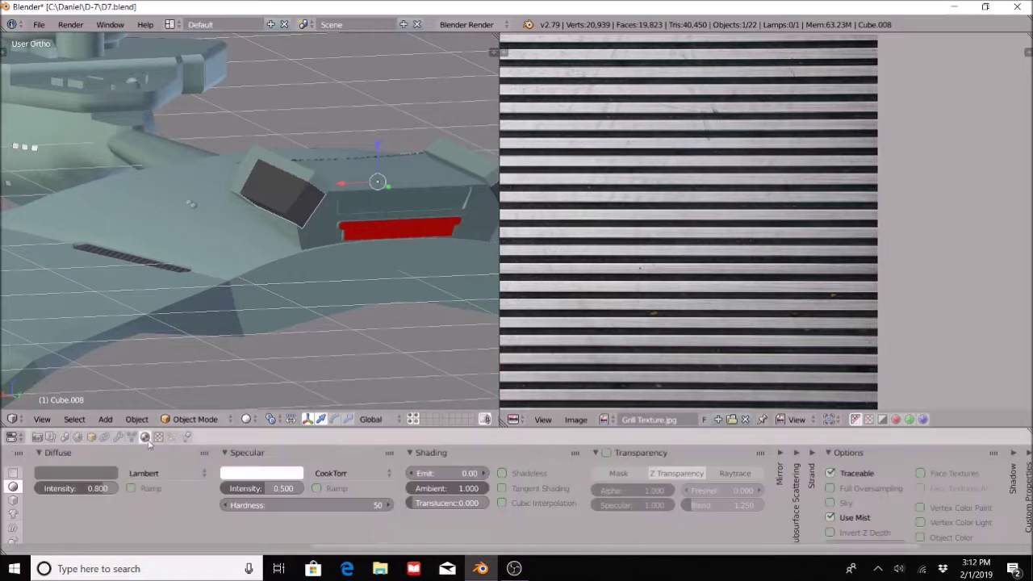
scroll(162, 484, left, 10)
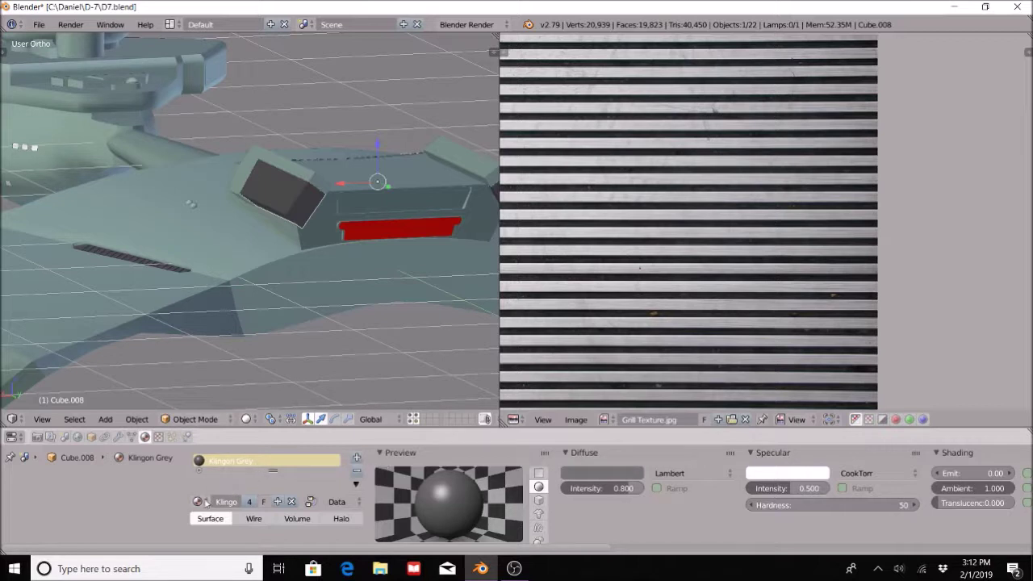
click(198, 501)
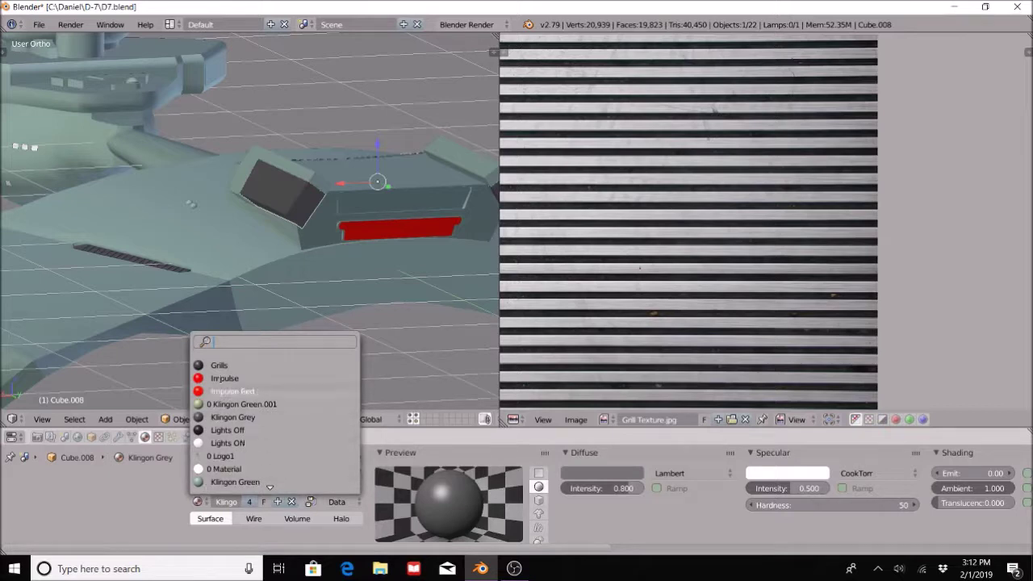
click(220, 365)
- Show the viewport in rendered shading and inspect how the grill texture falls on the upper hull boxes
scroll(293, 248, up, 4)
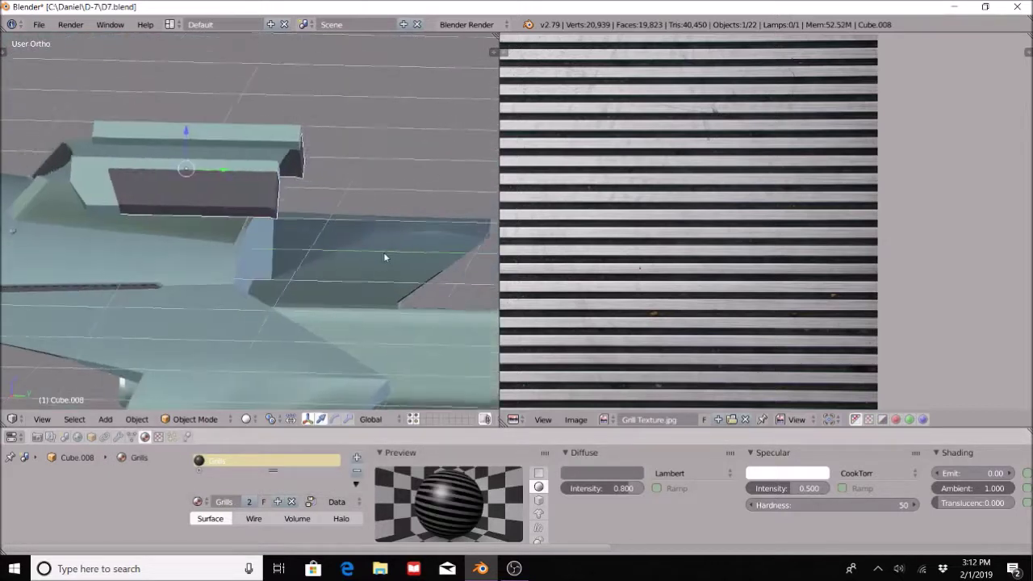
scroll(321, 277, up, 2)
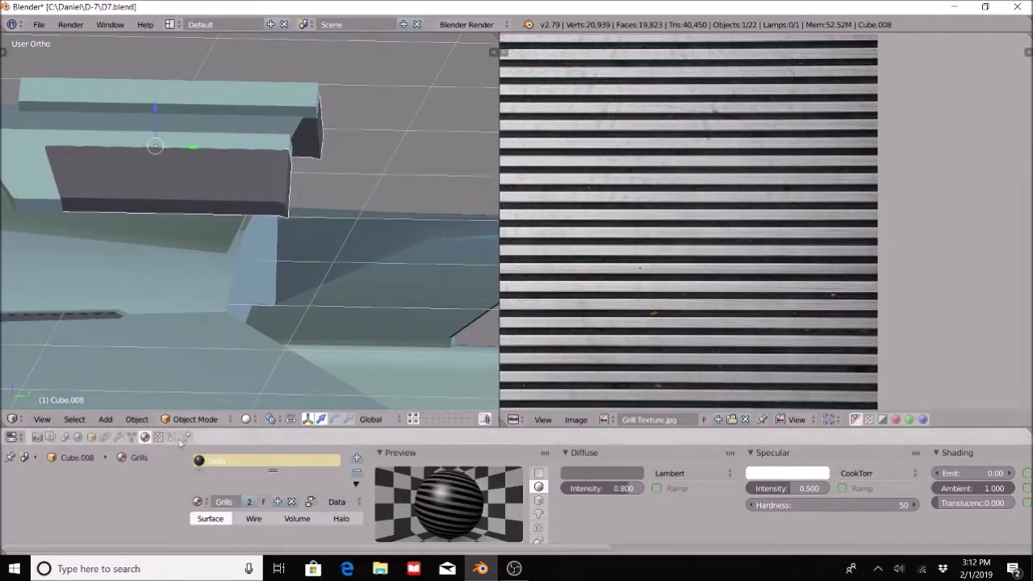
scroll(680, 190, down, 3)
scroll(691, 214, up, 2)
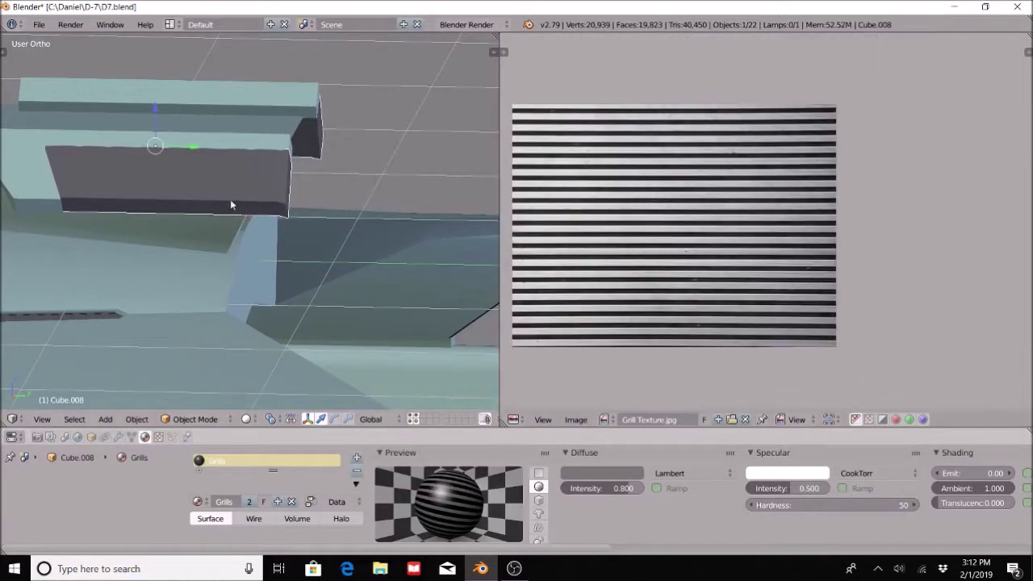
scroll(452, 501, right, 4)
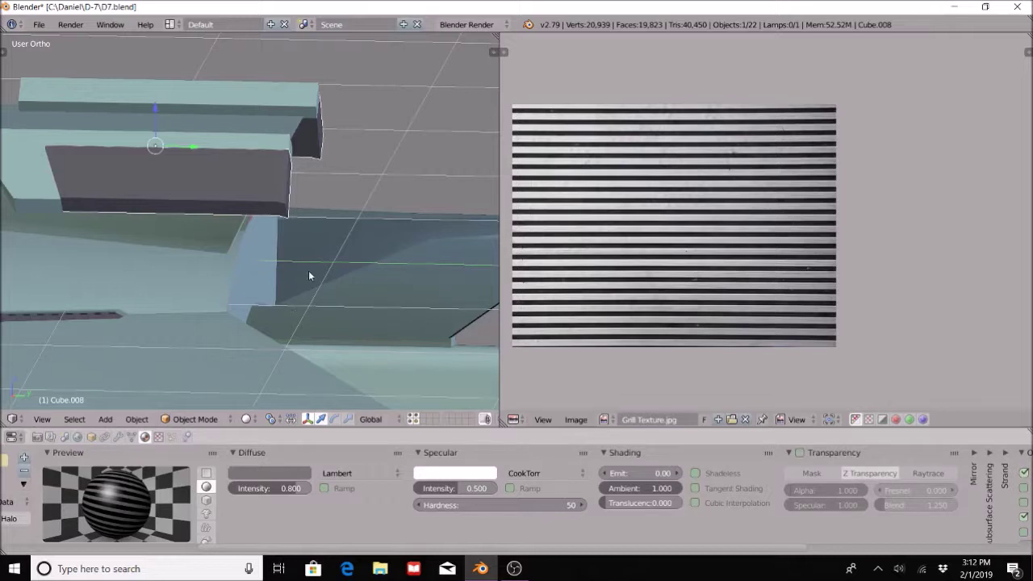
click(245, 418)
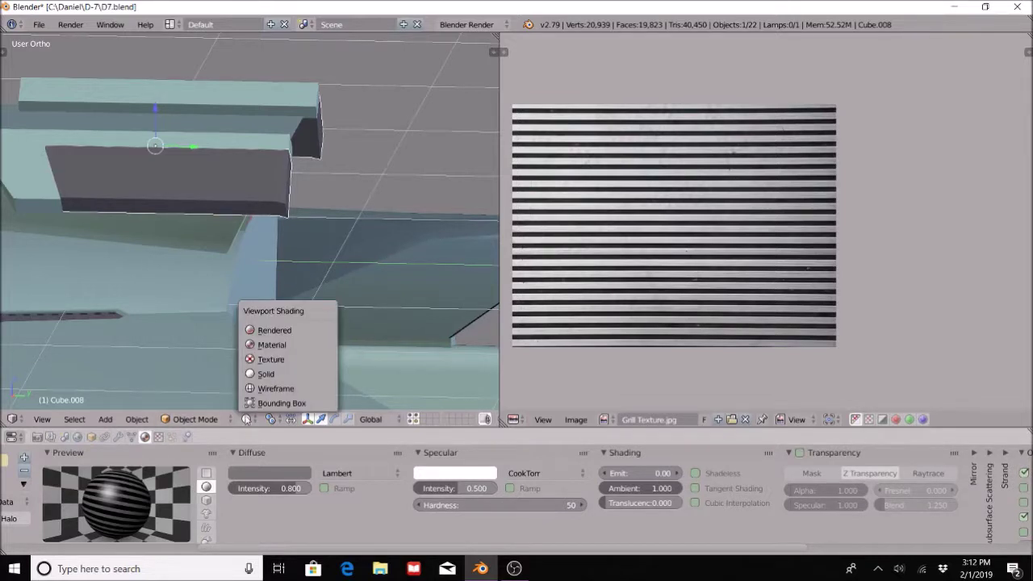
click(281, 331)
middle_drag(281, 331, 186, 218)
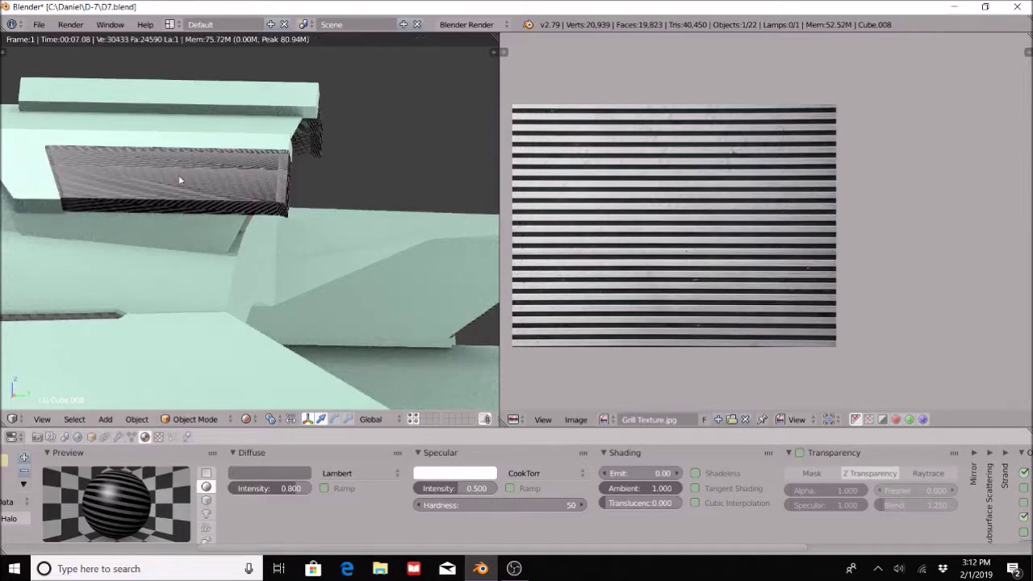
scroll(178, 175, up, 3)
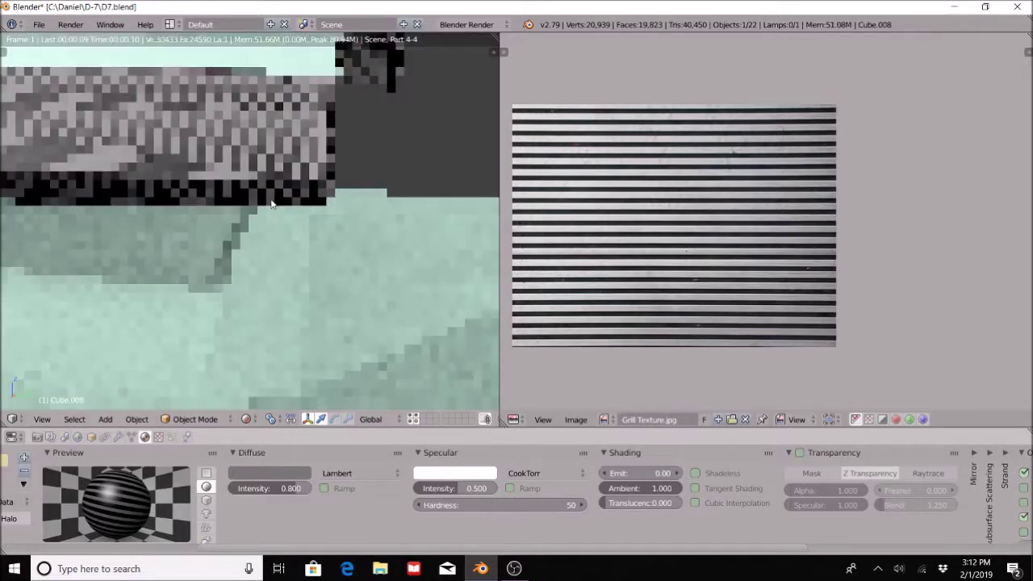
- Select all faces of the grill boxes in edit mode and unwrap them over the grill image in solid shading
click(229, 416)
click(186, 392)
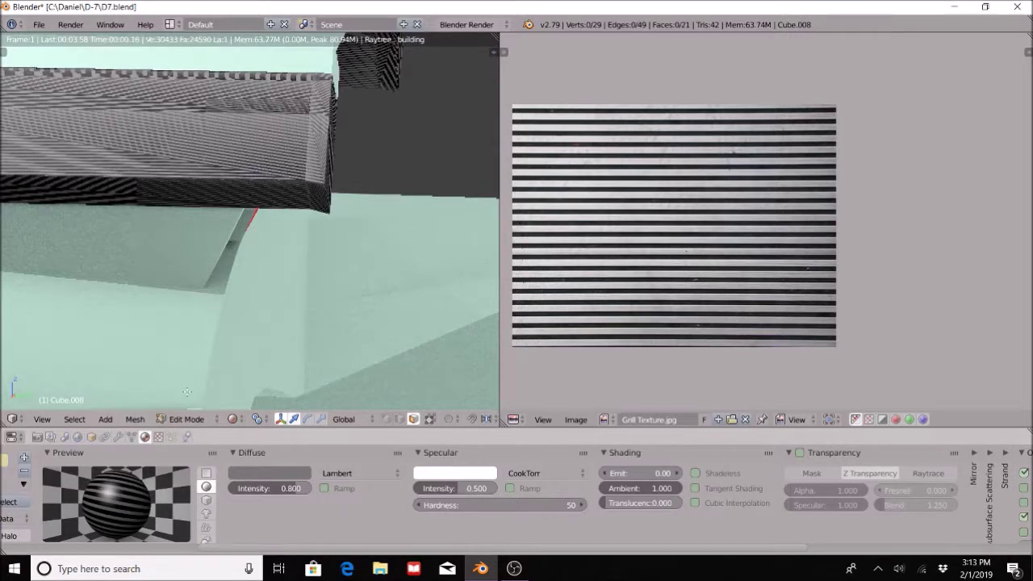
key(shift+z)
key(a)
key(u)
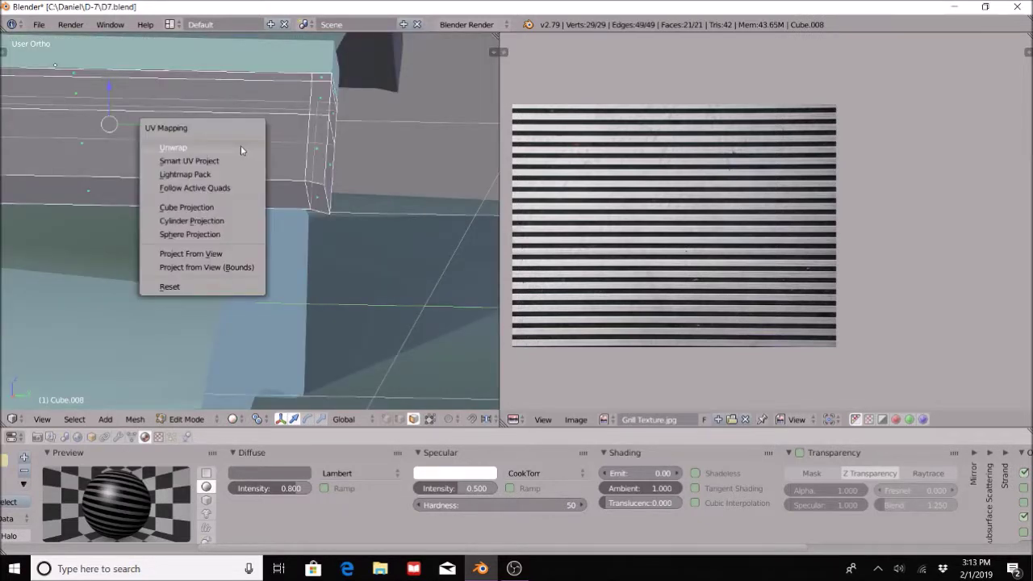
click(240, 146)
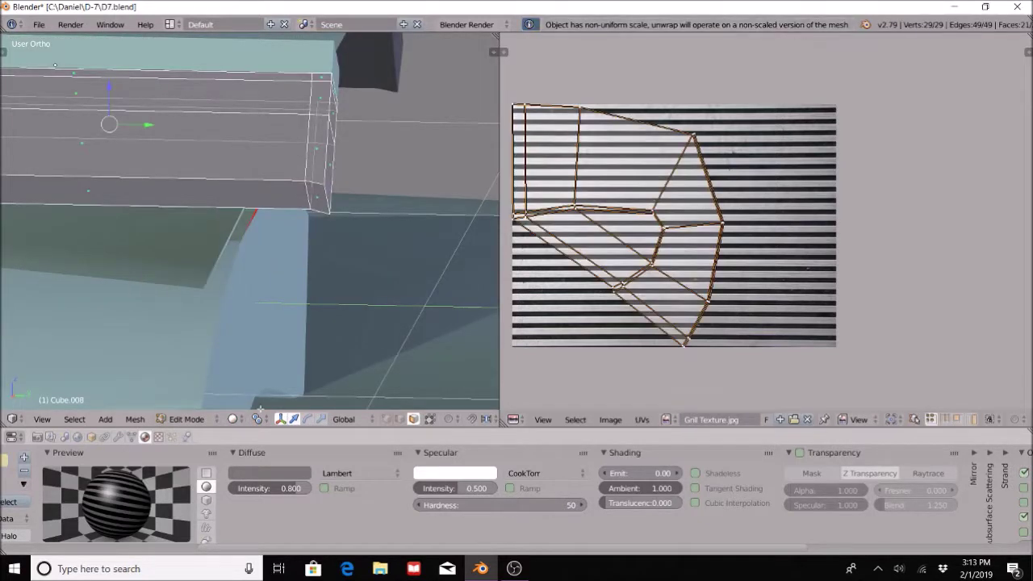
- Preview the unwrapped grill boxes in rendered shading and check the stripe direction
click(201, 420)
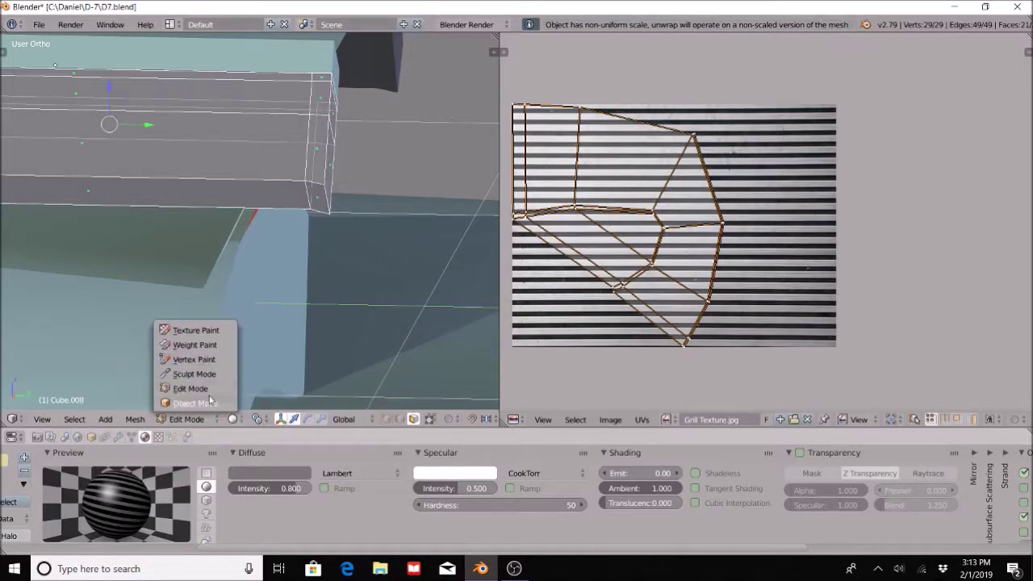
click(194, 389)
click(234, 419)
click(251, 331)
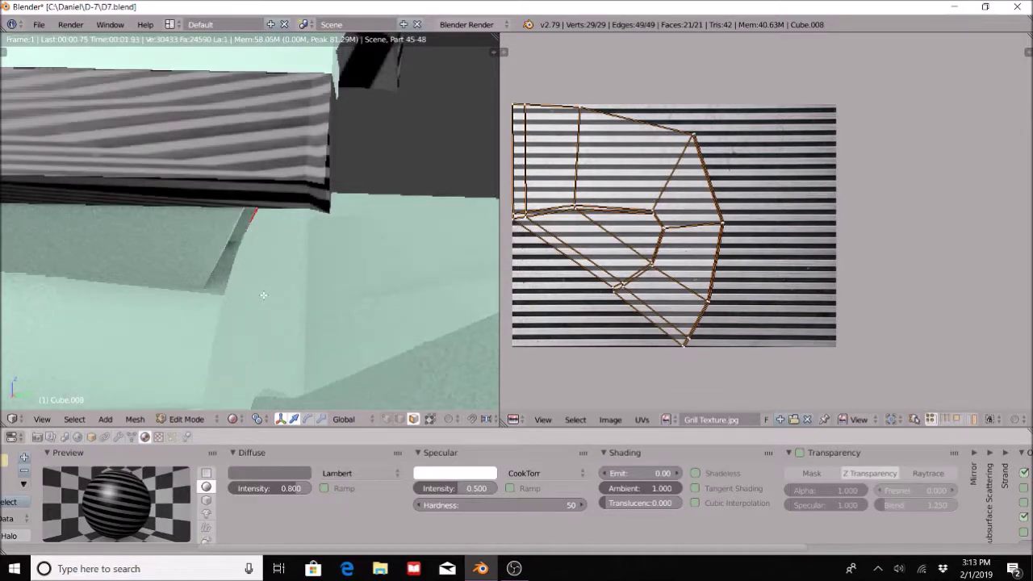
middle_drag(263, 296, 167, 250)
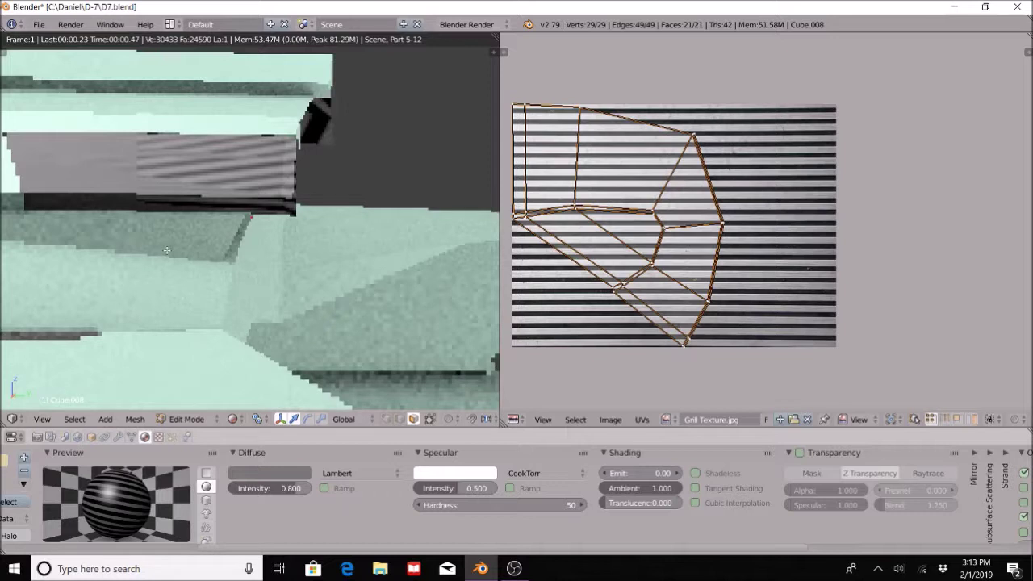
- Return to object mode with solid shading and hide the green housing around the grill boxes
click(191, 419)
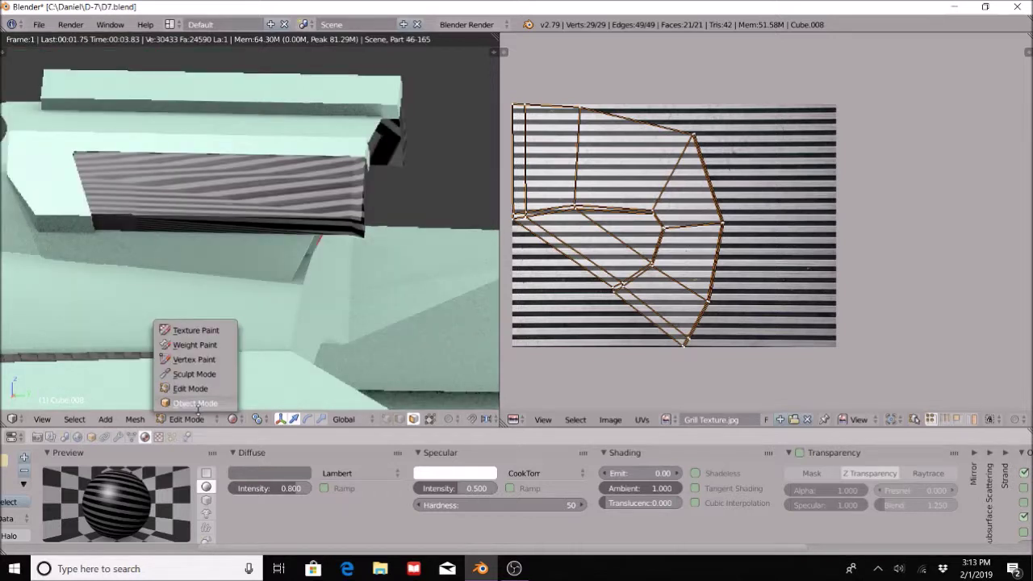
click(194, 403)
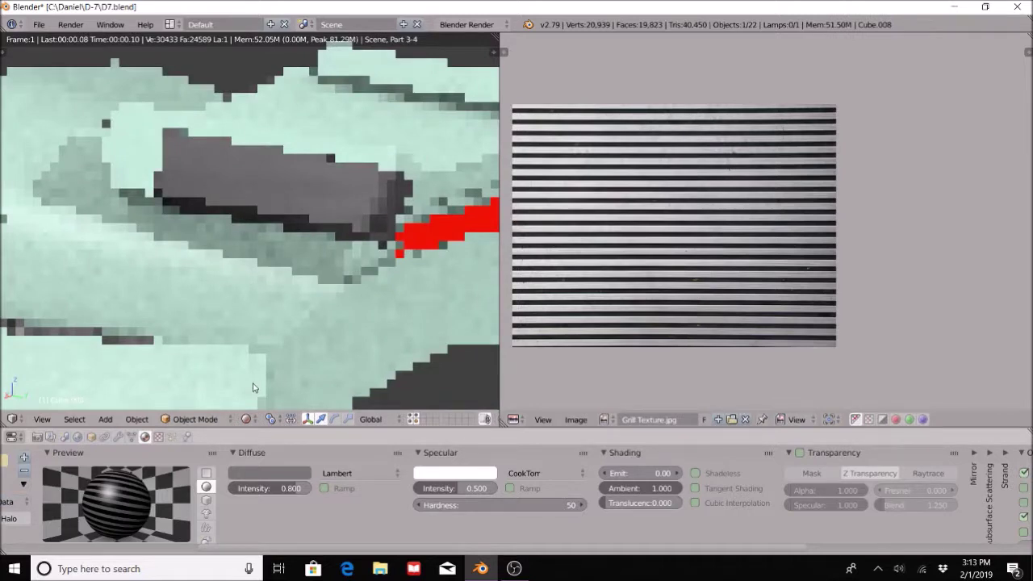
key(shift+z)
right_click(398, 177)
middle_drag(397, 201, 375, 282)
key(h)
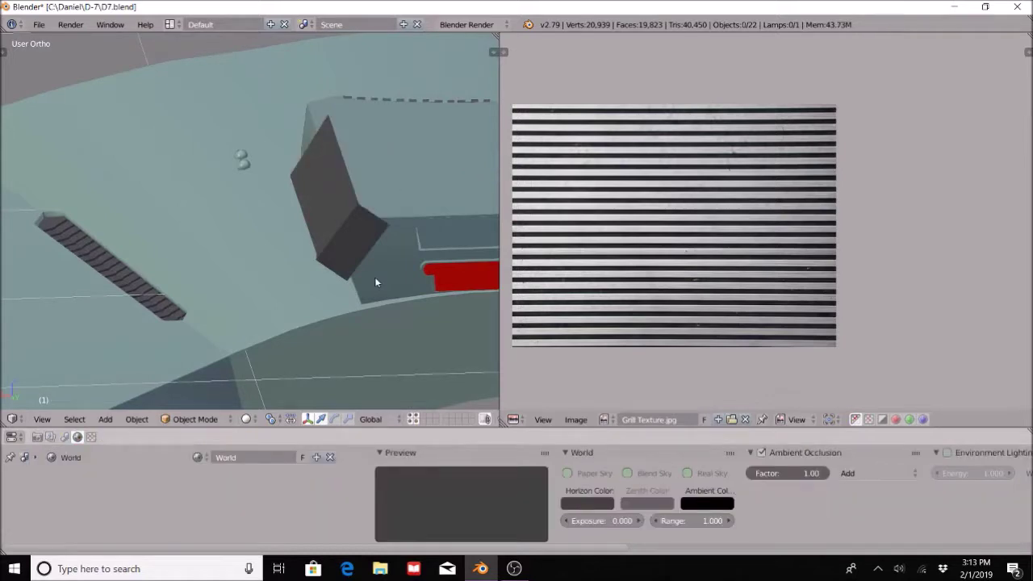
- Select the exposed grill box on the upper hull and open it in edit mode
middle_drag(413, 229, 373, 258)
right_click(306, 282)
middle_drag(287, 333, 285, 236)
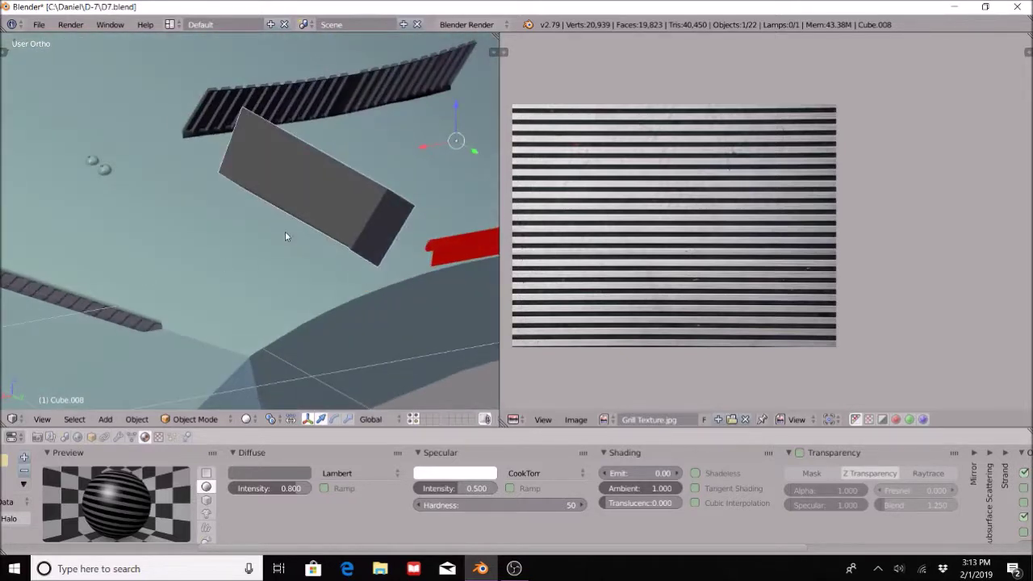
click(191, 420)
click(197, 386)
key(KP_Decimal)
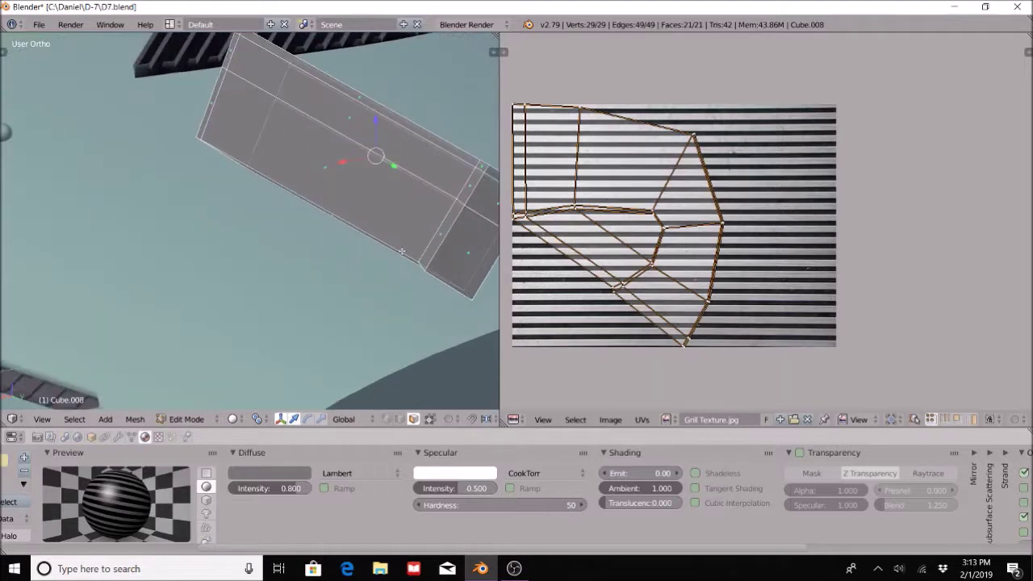
scroll(339, 271, up, 1)
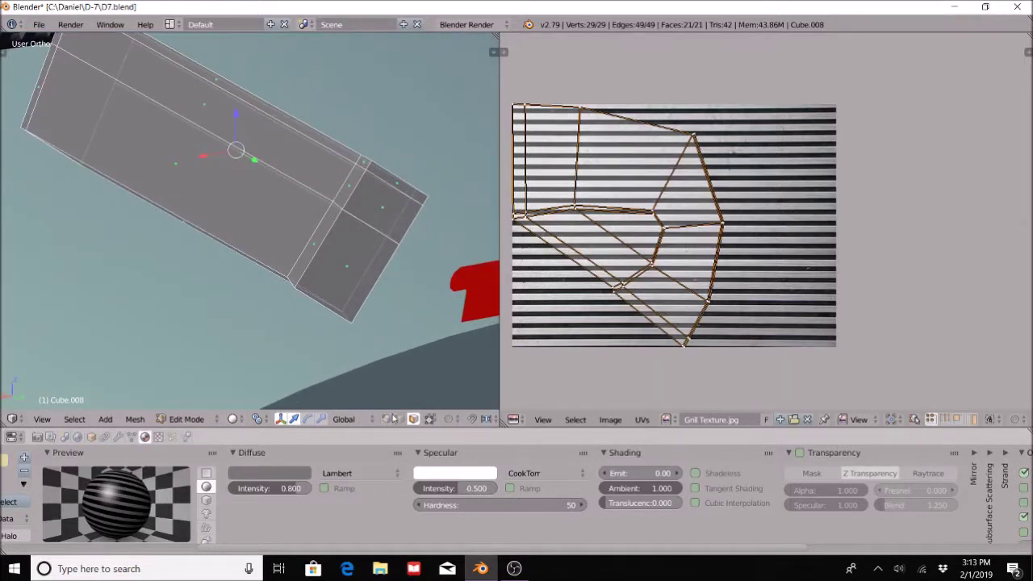
- Mark the upright edges on both sides of the grill box's narrow end face as seams
right_click(369, 167)
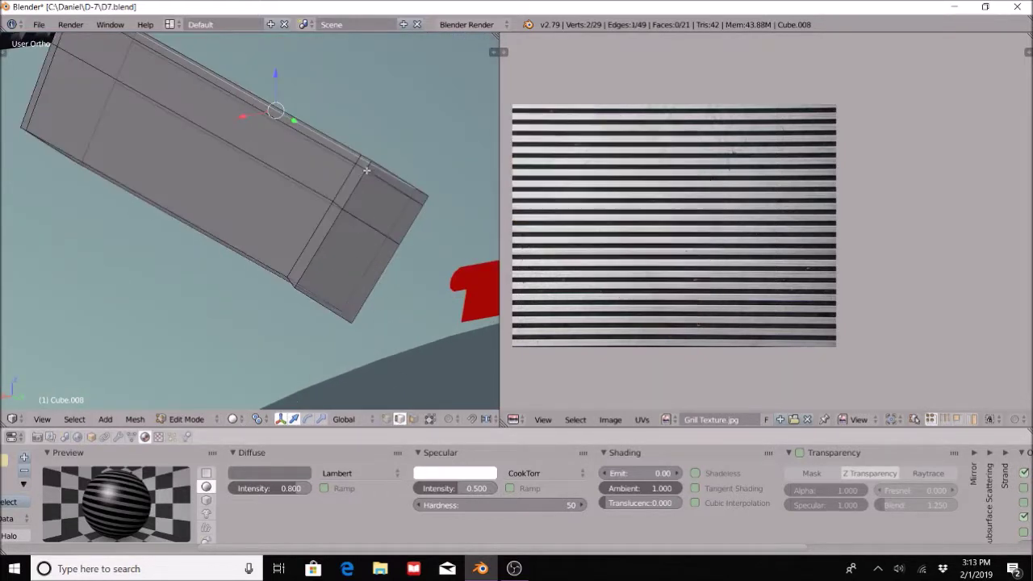
click(427, 420)
shift+right_click(313, 263)
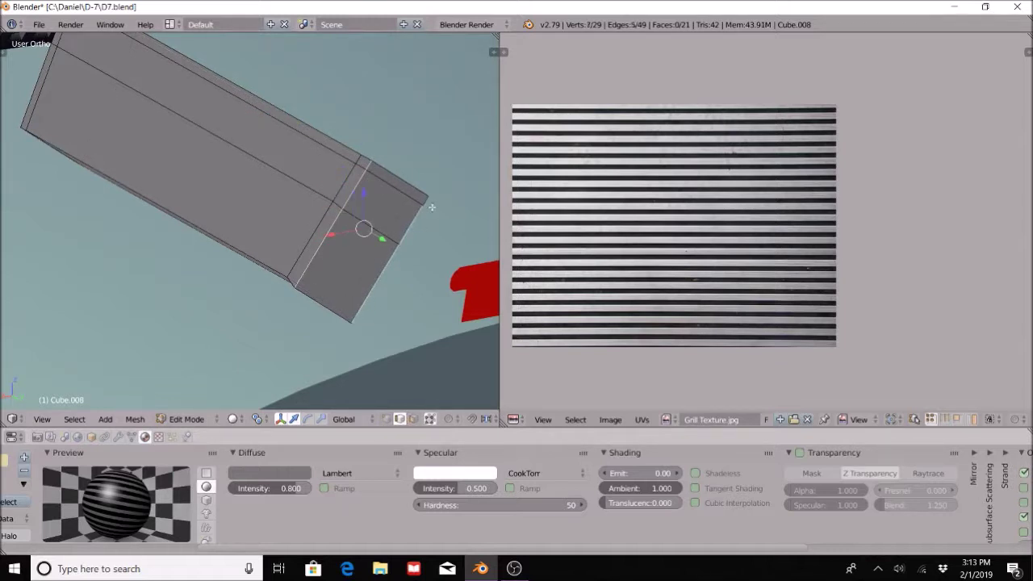
key(ctrl+e)
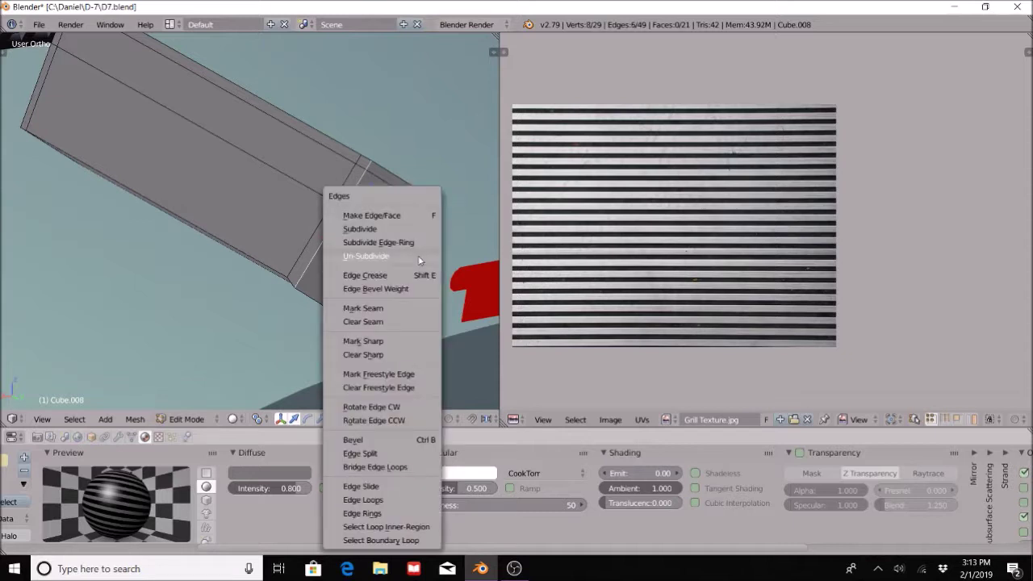
click(391, 309)
- Select the whole grill box and unwrap it along its marked seams
middle_drag(346, 323, 359, 285)
right_click(357, 237)
shift+right_click(320, 236)
key(a)
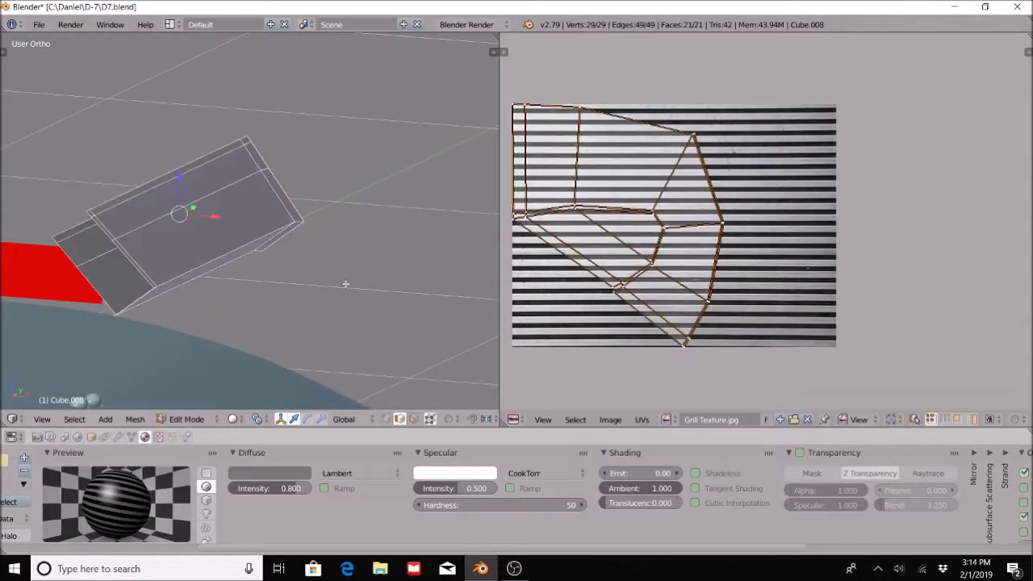
key(u)
click(277, 285)
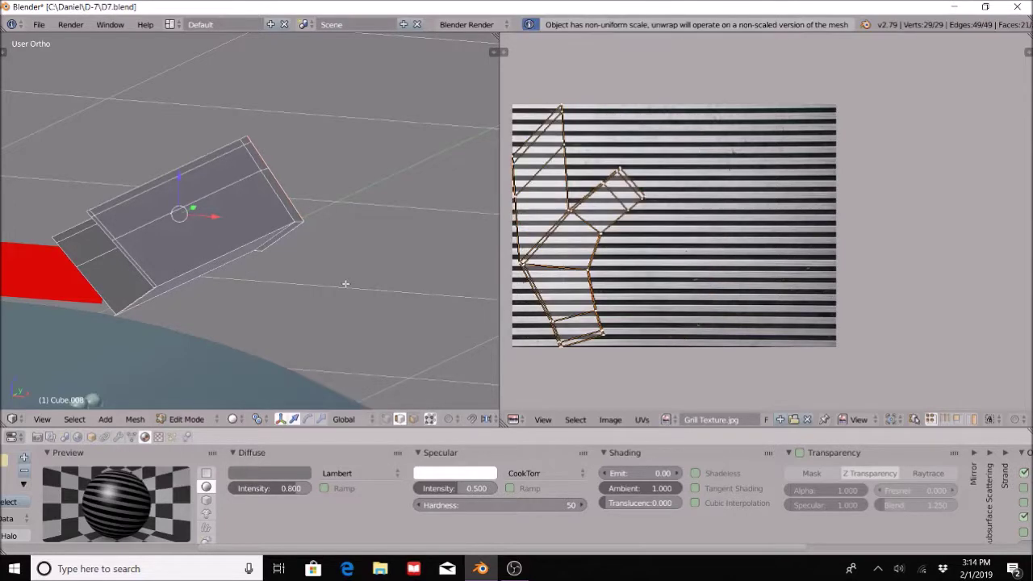
- Examine the grill box from several sides and compare its faces with the unwrapped UV layout
middle_drag(363, 277, 293, 249)
scroll(294, 249, up, 4)
middle_drag(359, 301, 432, 283)
middle_drag(308, 285, 292, 326)
scroll(291, 262, up, 4)
scroll(807, 240, up, 4)
scroll(807, 239, down, 1)
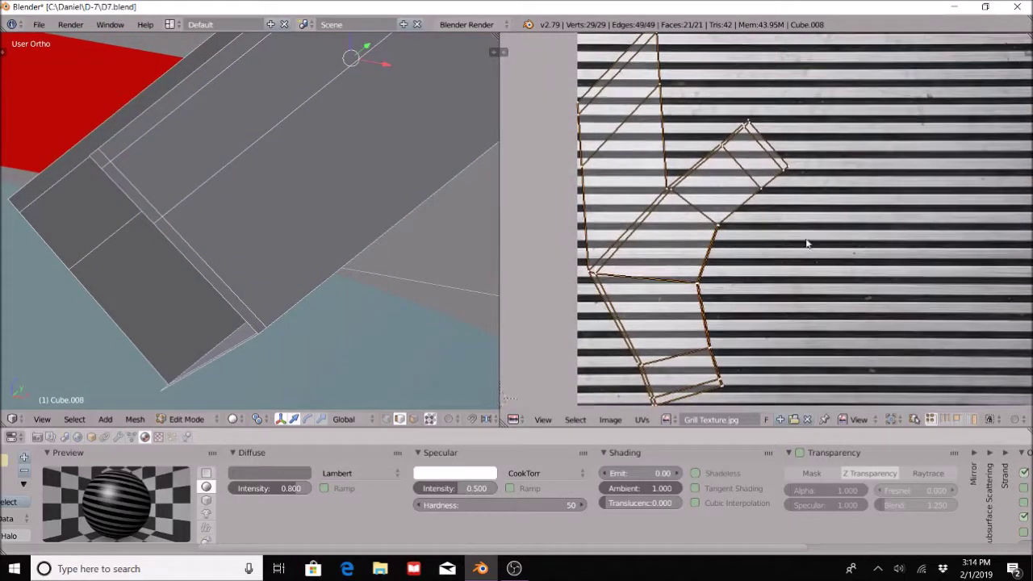
scroll(272, 232, up, 3)
scroll(275, 230, down, 3)
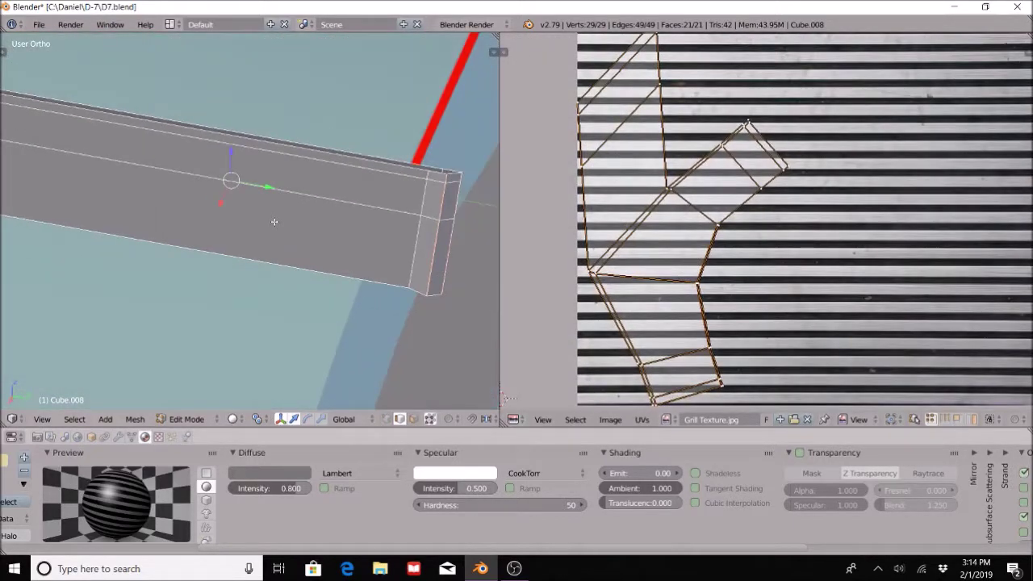
- Mark the grill box's long lower edges as seams and select its entire mesh
middle_drag(291, 249, 397, 186)
right_click(397, 186)
shift+right_click(361, 184)
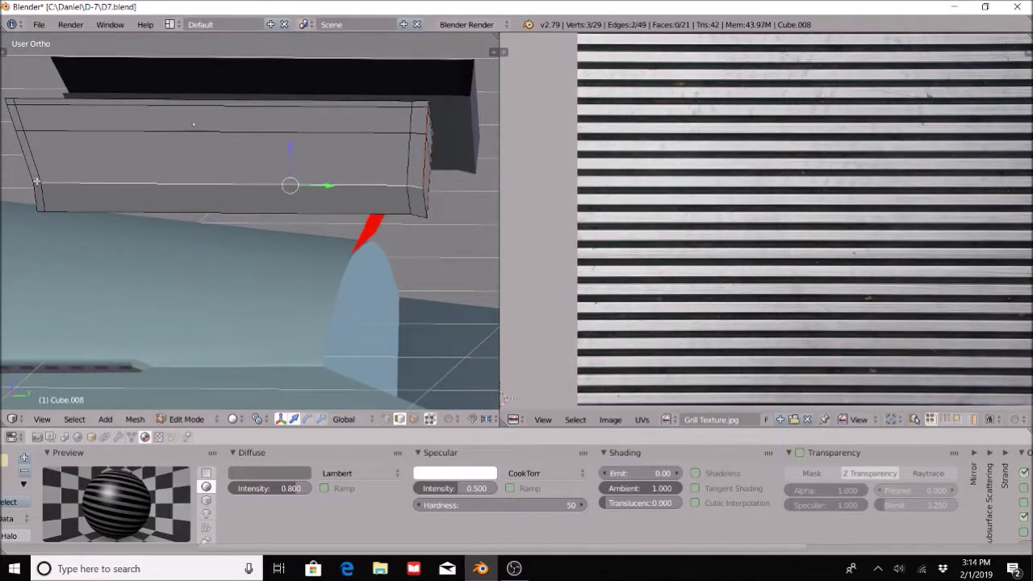
key(ctrl+e)
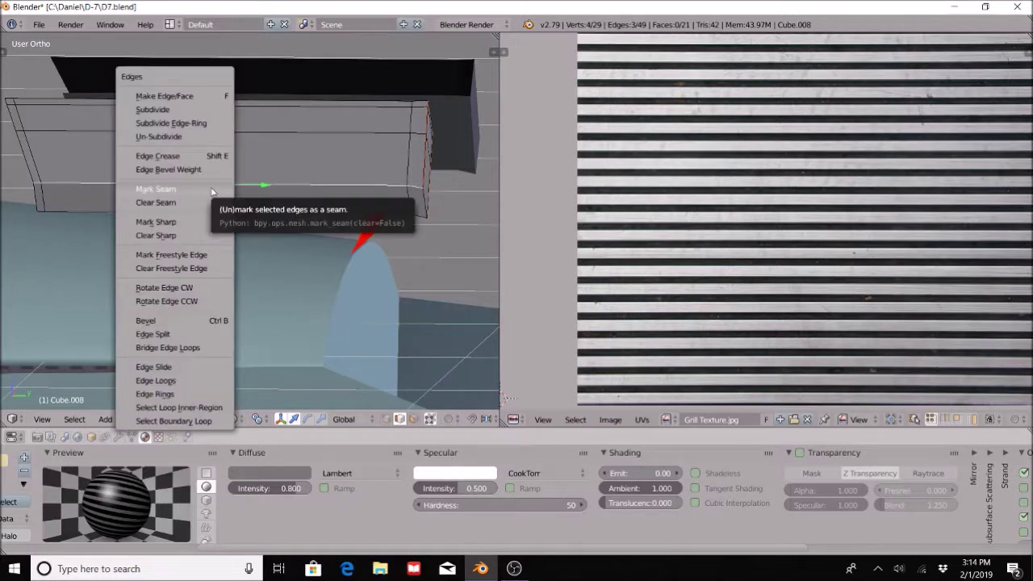
click(211, 189)
middle_drag(211, 189, 133, 259)
shift+right_click(107, 209)
key(ctrl+e)
click(403, 237)
key(a)
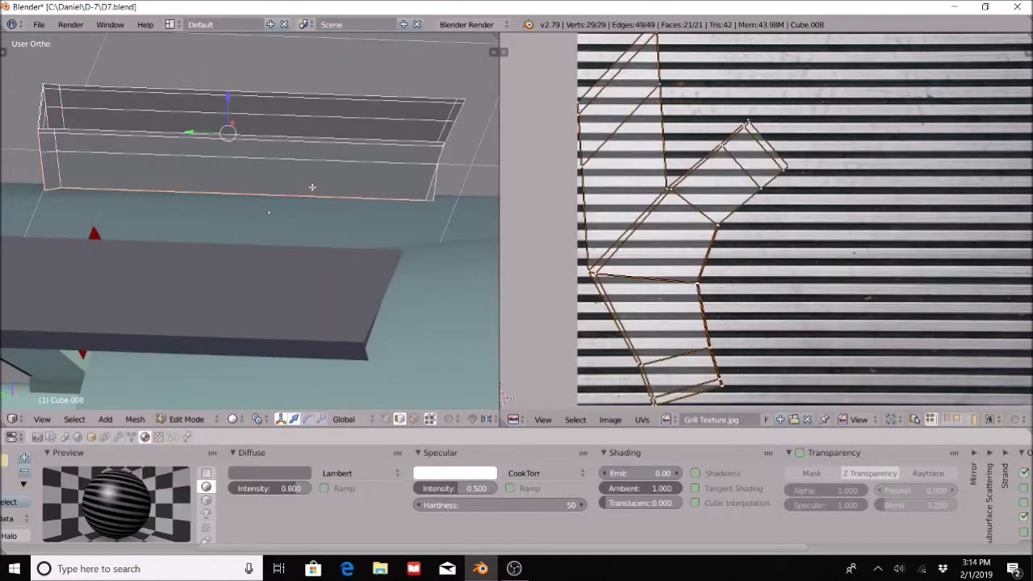
- Try Cube Projection and Smart UV Project with default settings on the grill box
key(u)
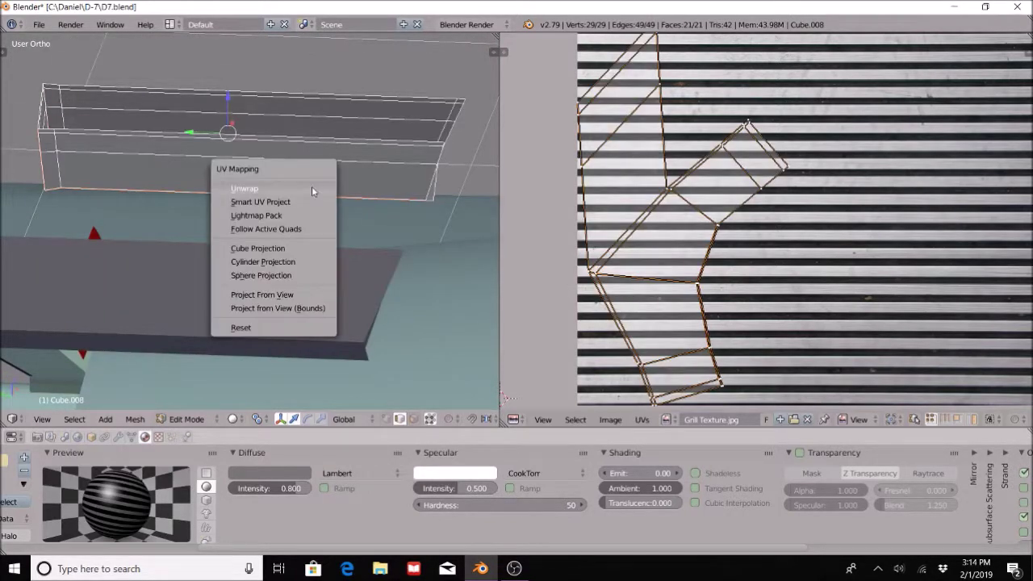
click(296, 248)
key(u)
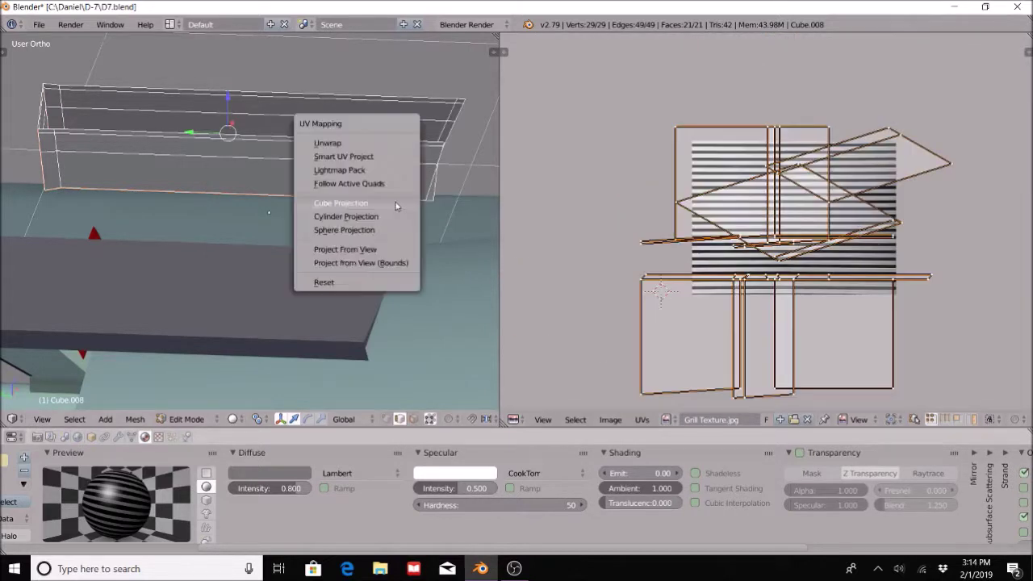
click(343, 156)
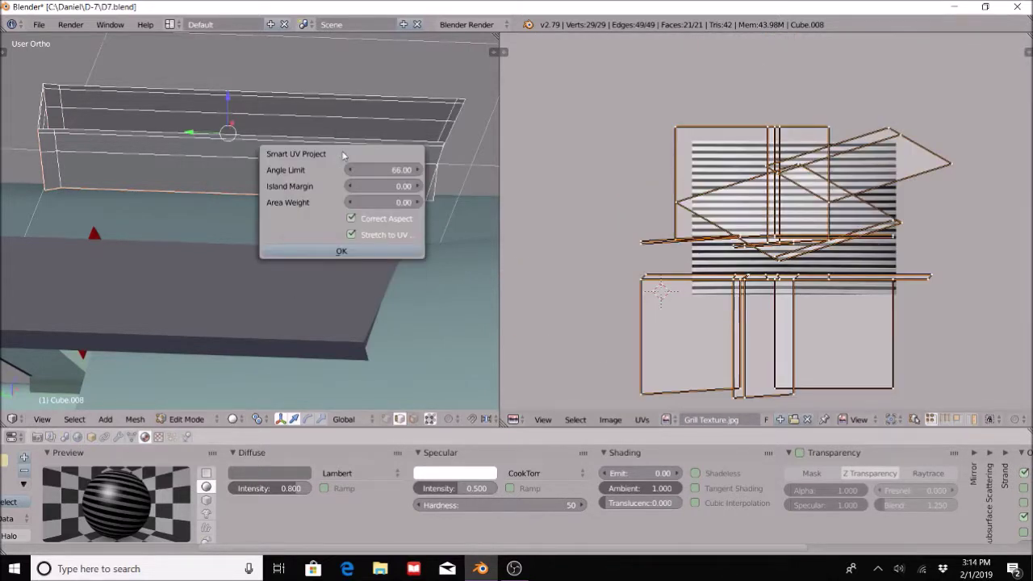
click(329, 251)
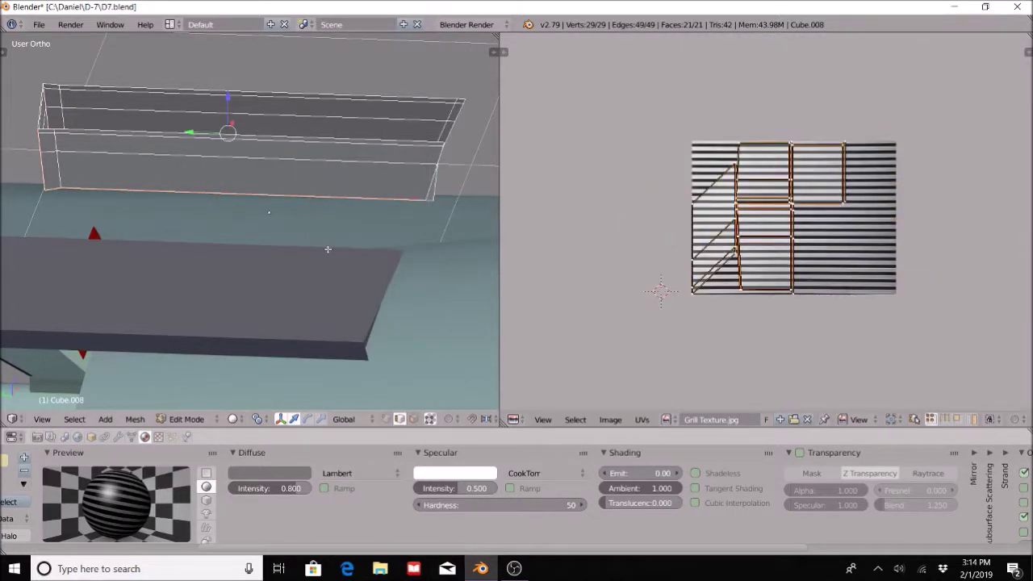
- Unwrap the grill box along its seams and display it in textured shading
key(u)
click(318, 171)
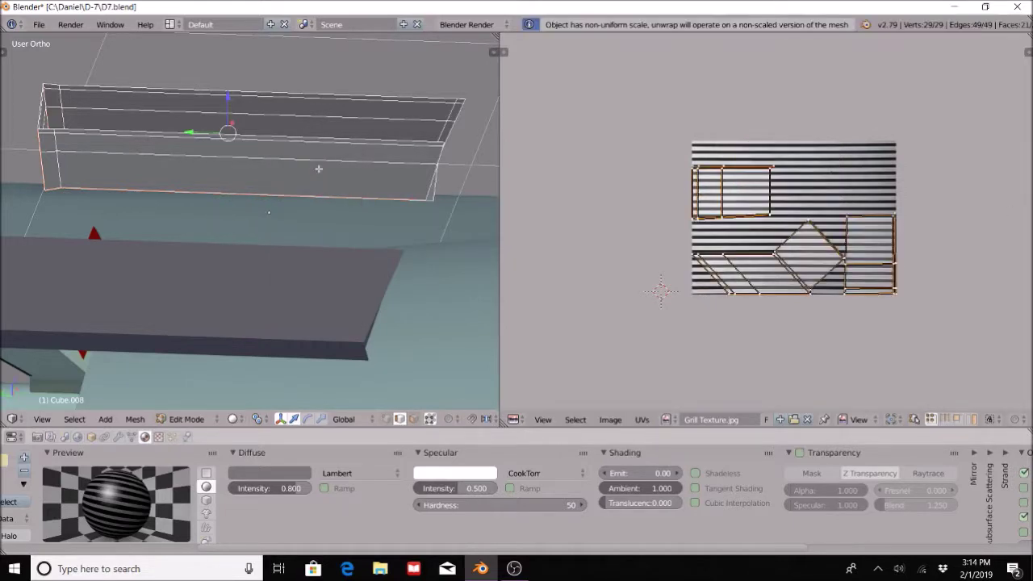
mouse_move(132, 188)
middle_down()
mouse_move(263, 342)
mouse_move(212, 300)
mouse_move(267, 242)
mouse_move(229, 297)
mouse_move(56, 284)
mouse_move(164, 192)
mouse_move(243, 194)
middle_up()
click(233, 419)
click(254, 358)
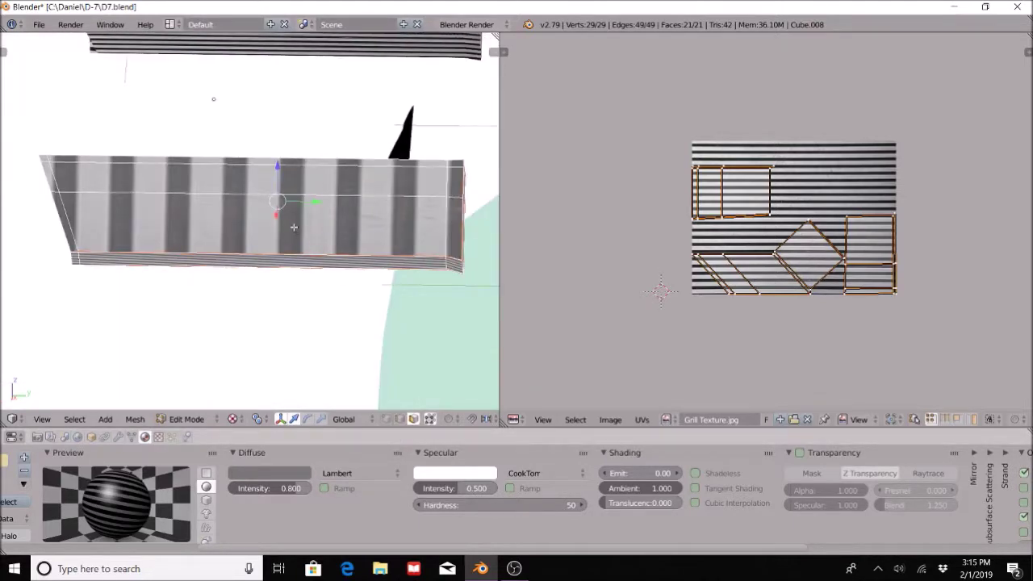
- Select all faces of the grill box's long side and rotate their UVs by 90 degrees
right_click(291, 196)
shift+right_click(284, 174)
shift+right_click(280, 172)
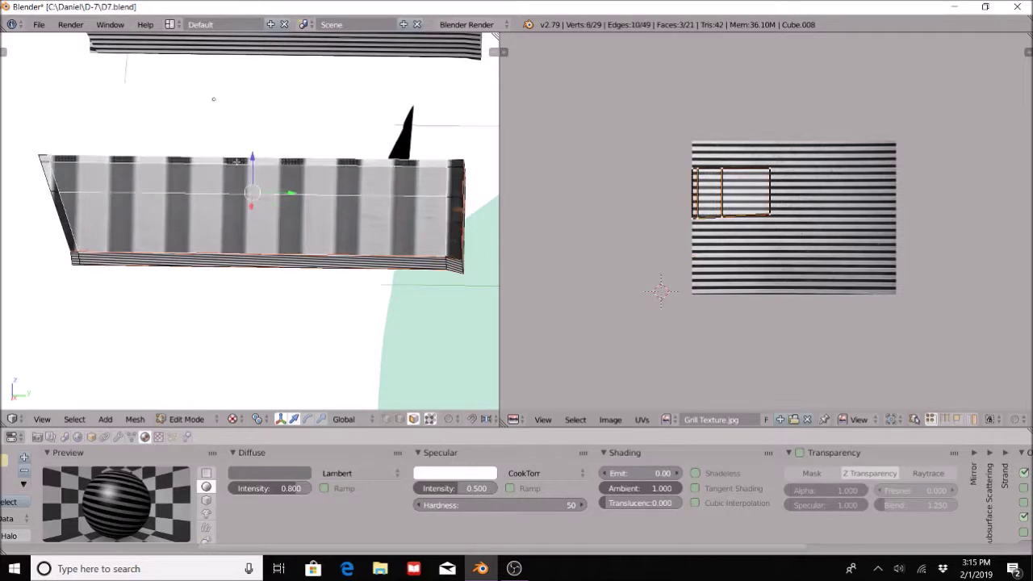
shift+right_click(162, 165)
shift+right_click(50, 174)
shift+right_click(61, 216)
shift+right_click(456, 227)
shift+right_click(456, 182)
shift+right_click(459, 164)
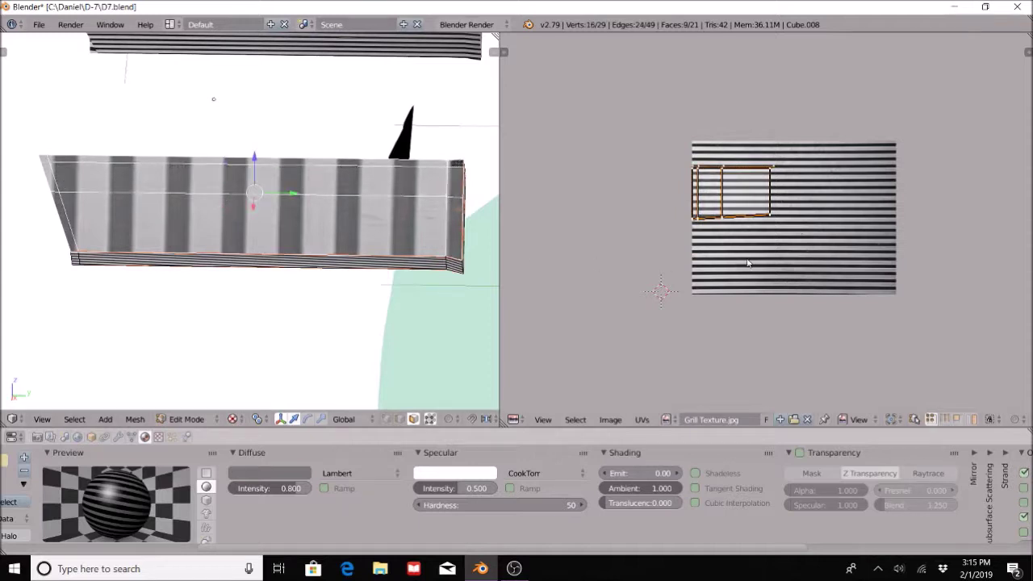
scroll(753, 212, up, 2)
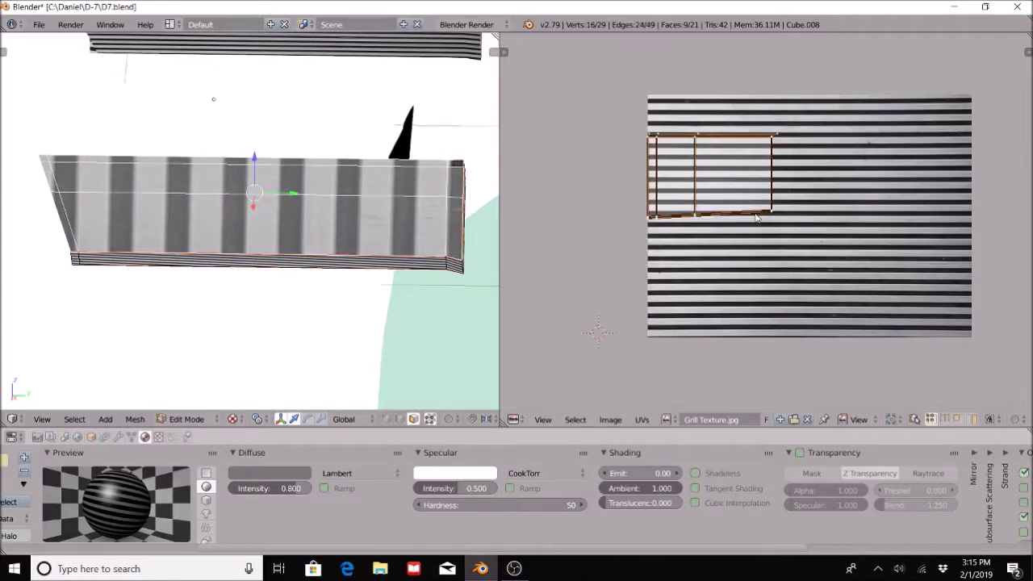
text(r)
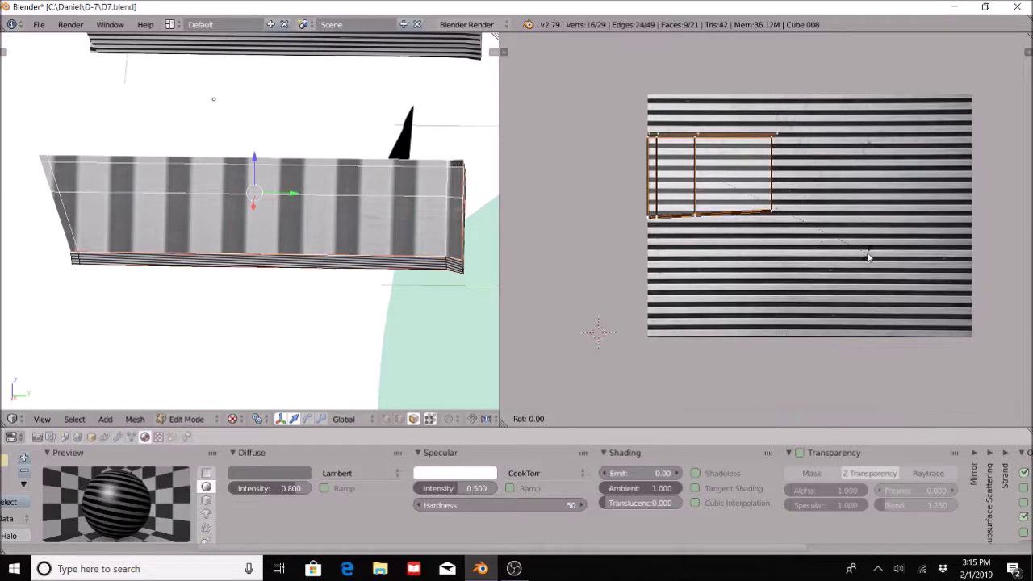
text(90)
key(Return)
- Select the faces of the box's narrow end, rotate their UVs by 90 degrees and move them onto the grill image
middle_drag(266, 267, 380, 214)
right_click(347, 185)
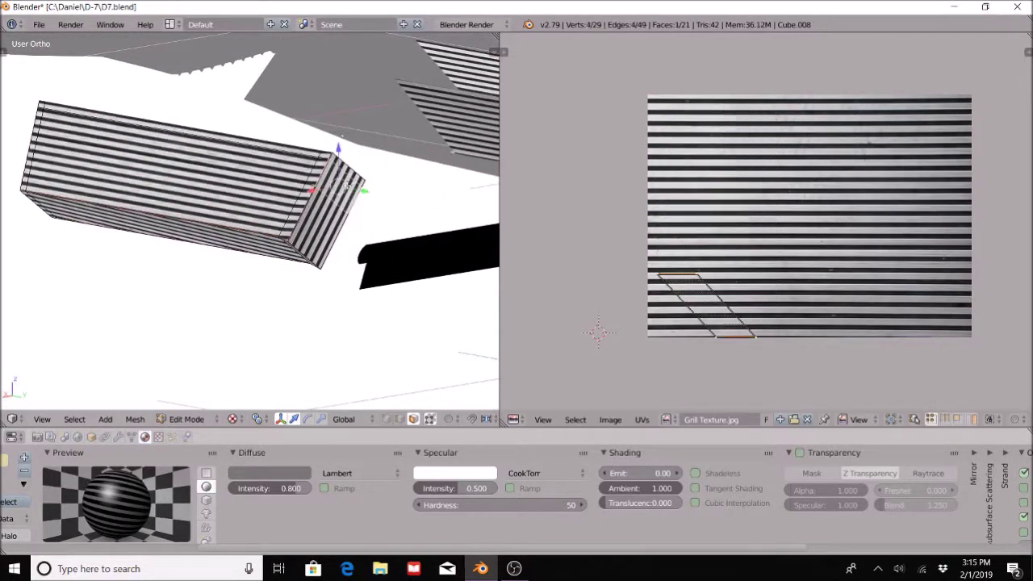
shift+right_click(343, 182)
shift+right_click(319, 238)
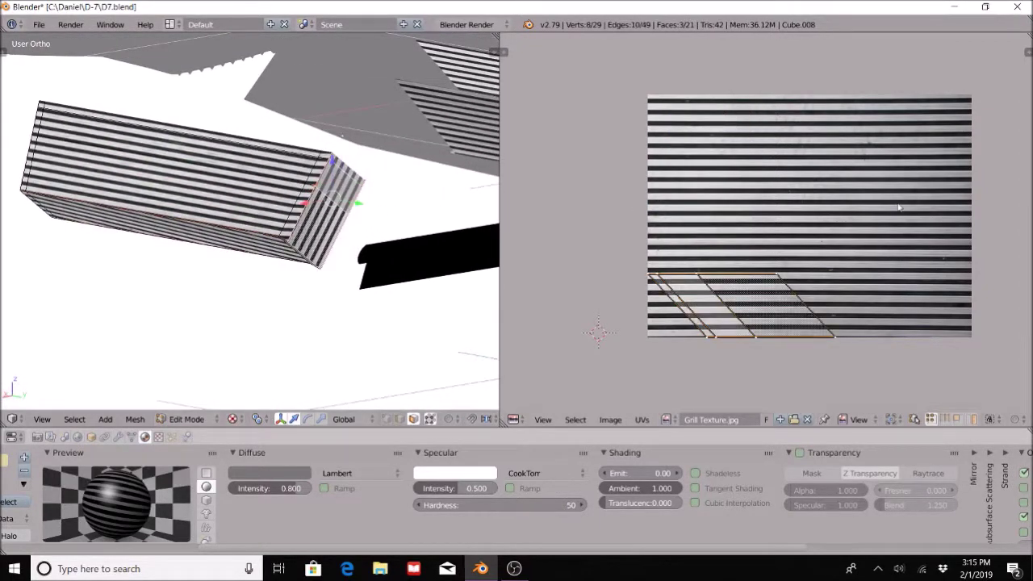
text(r90)
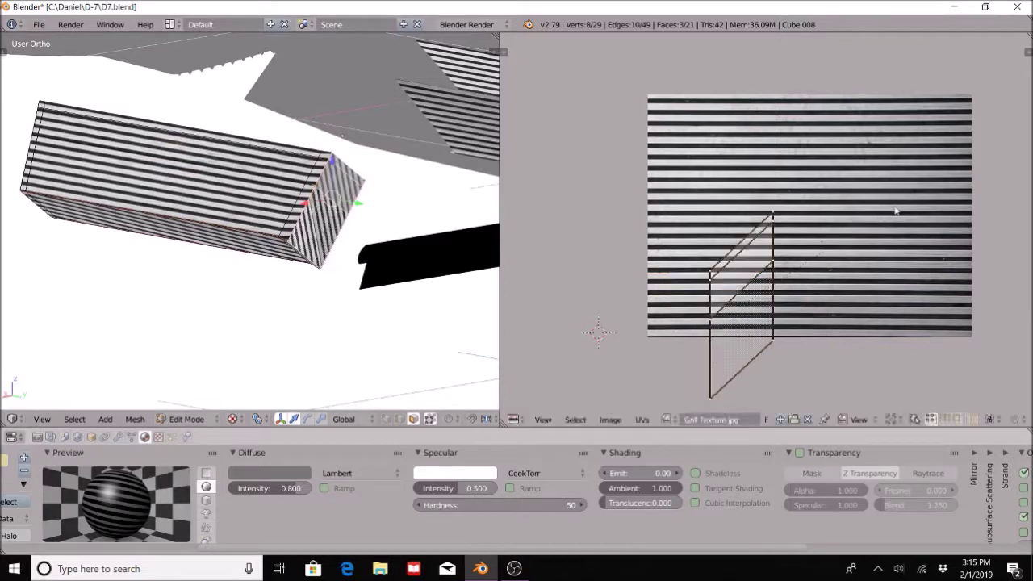
text(g)
click(832, 204)
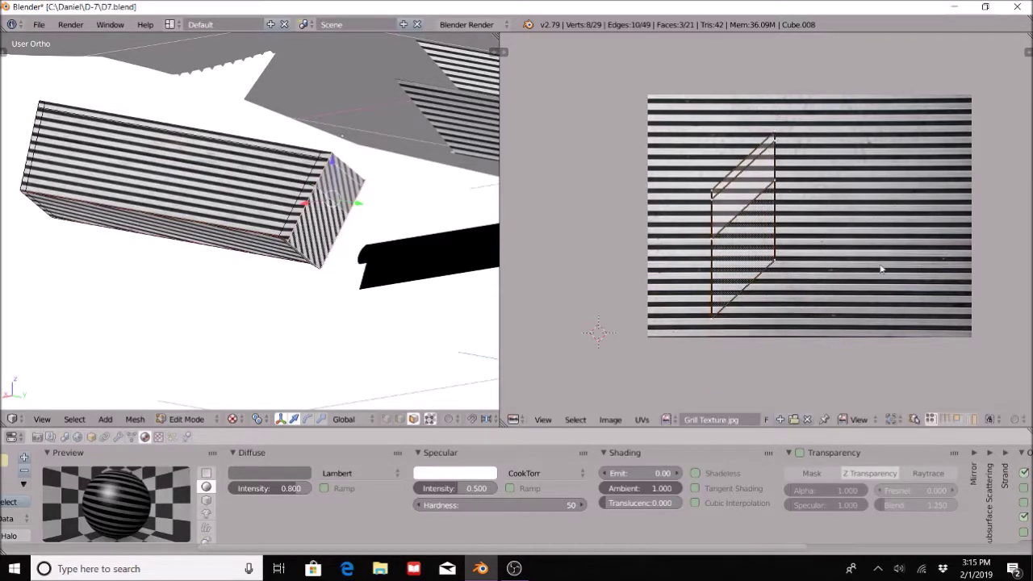
- Rotate the narrow end's UVs about 44 degrees further and enlarge them over the grill image
key(r)
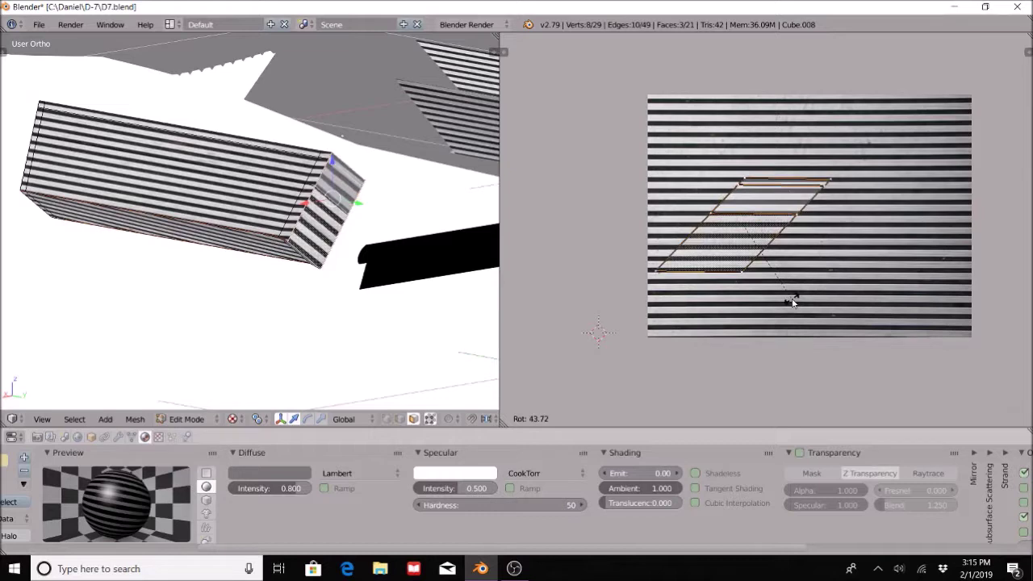
click(793, 300)
key(s)
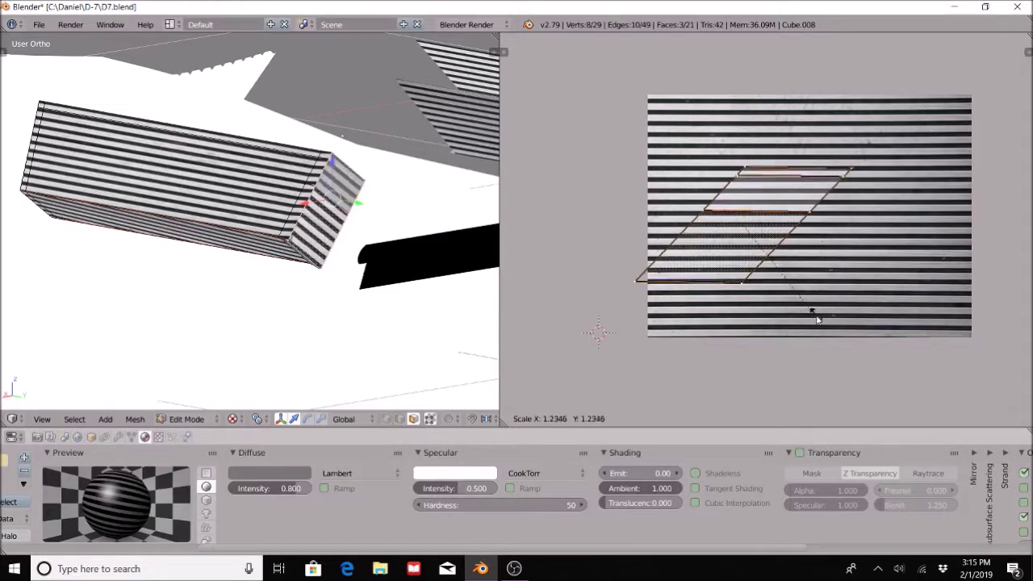
click(821, 322)
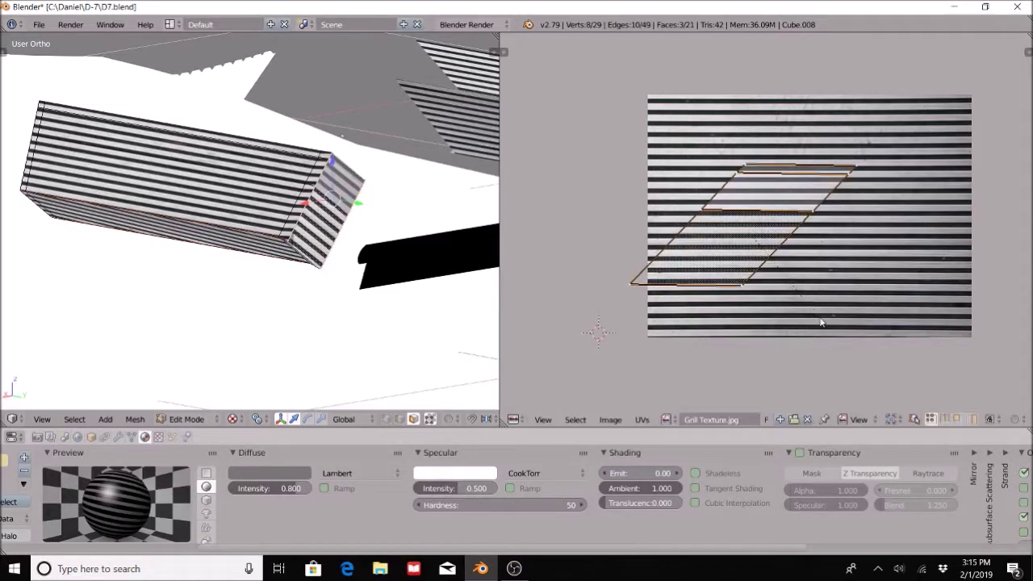
- Fine-tune the scale and position of the narrow end's UVs so its stripes line up with the long side
middle_drag(347, 202, 323, 190)
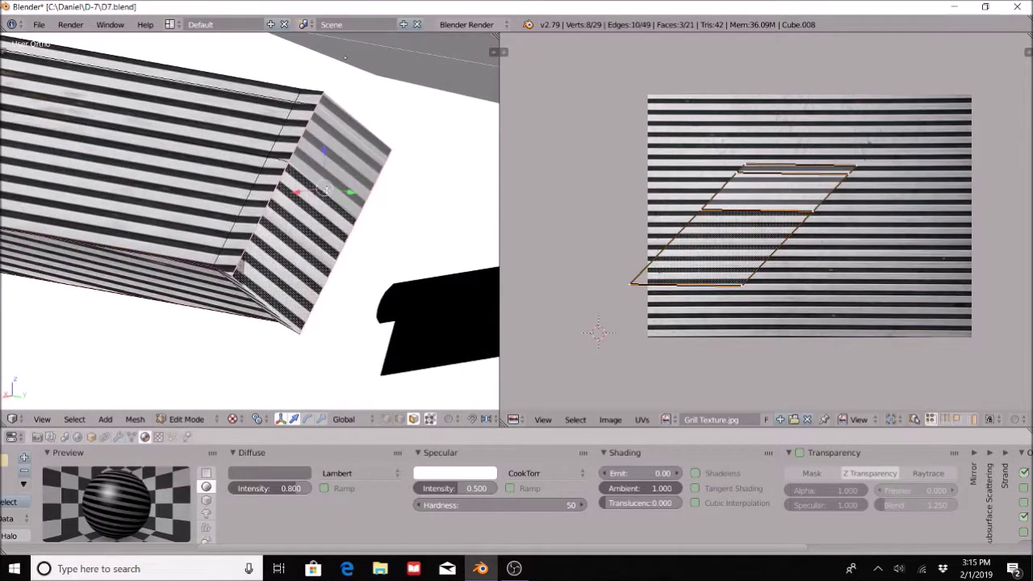
key(s)
click(812, 272)
key(s)
click(843, 270)
key(g)
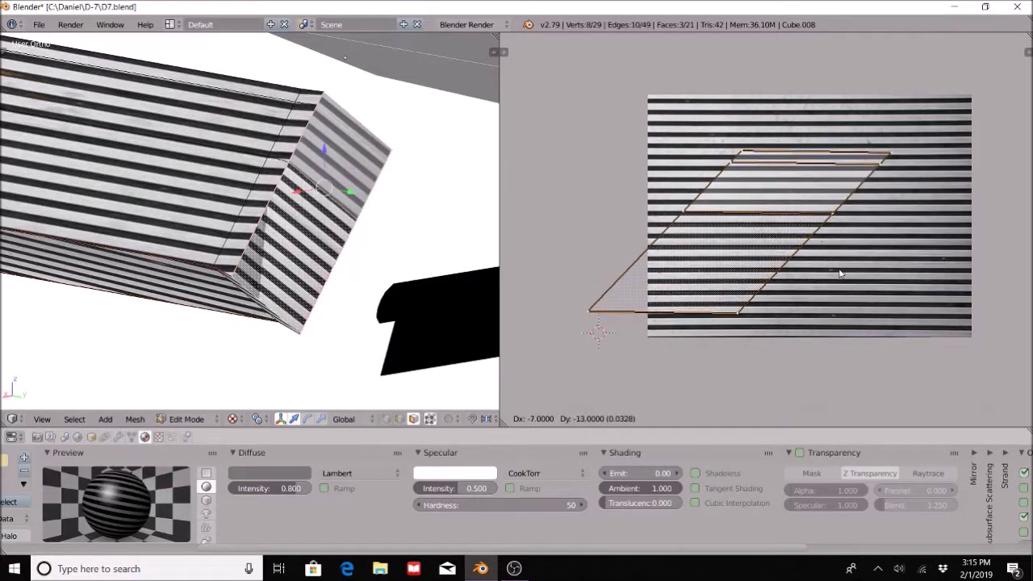
click(836, 270)
key(s)
click(834, 273)
key(g)
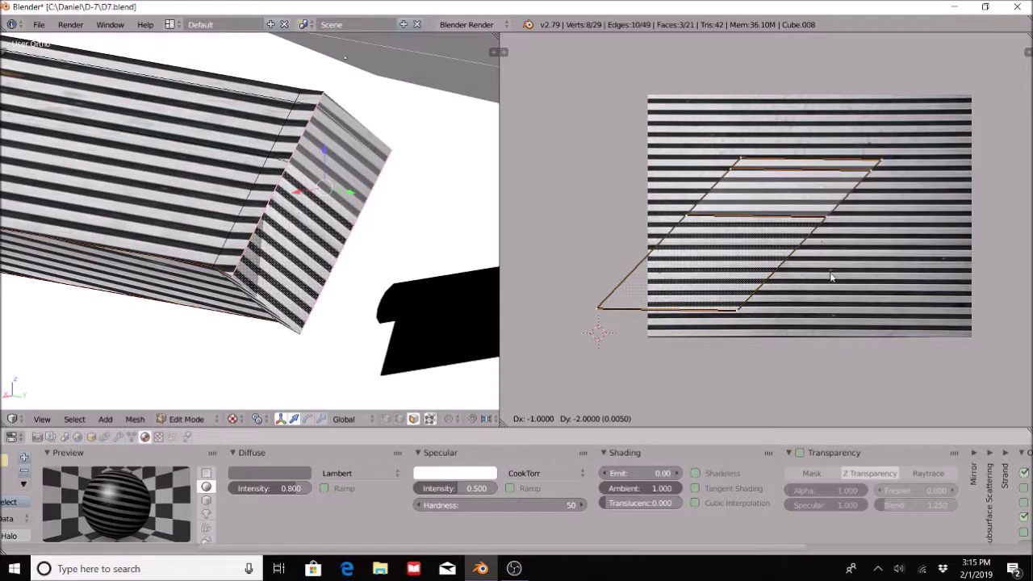
click(831, 277)
- Finish editing the grill box's UVs and return to Object Mode with the surrounding ship parts in view
middle_drag(242, 166, 291, 218)
scroll(291, 218, down, 3)
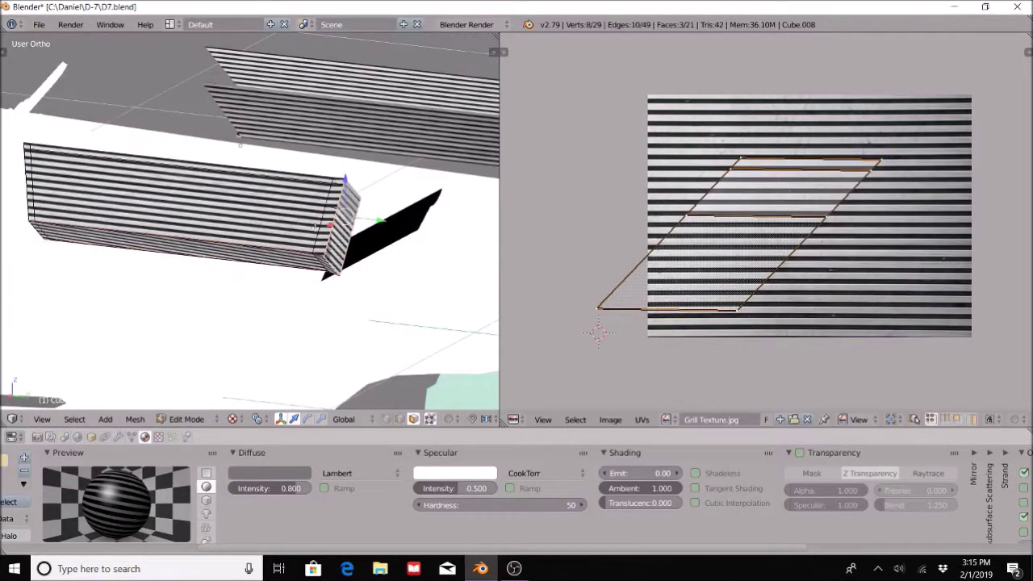
click(202, 419)
click(208, 405)
click(201, 418)
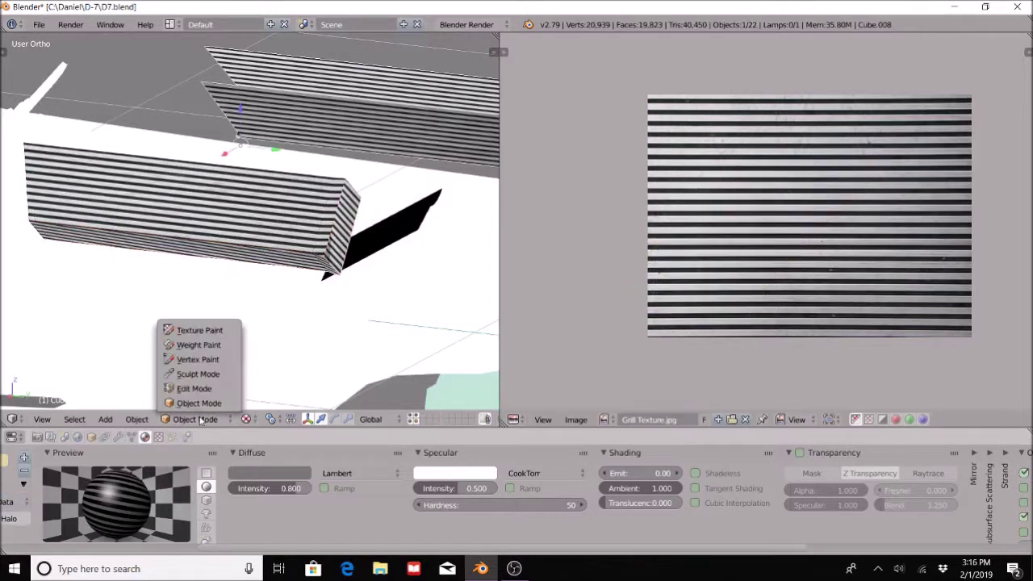
click(205, 390)
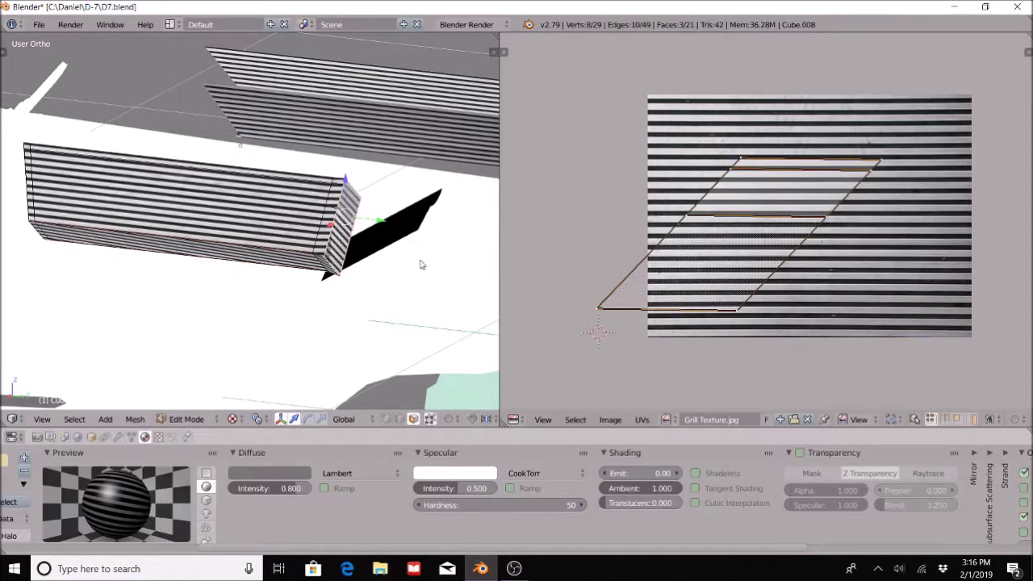
key(Tab)
scroll(419, 265, down, 3)
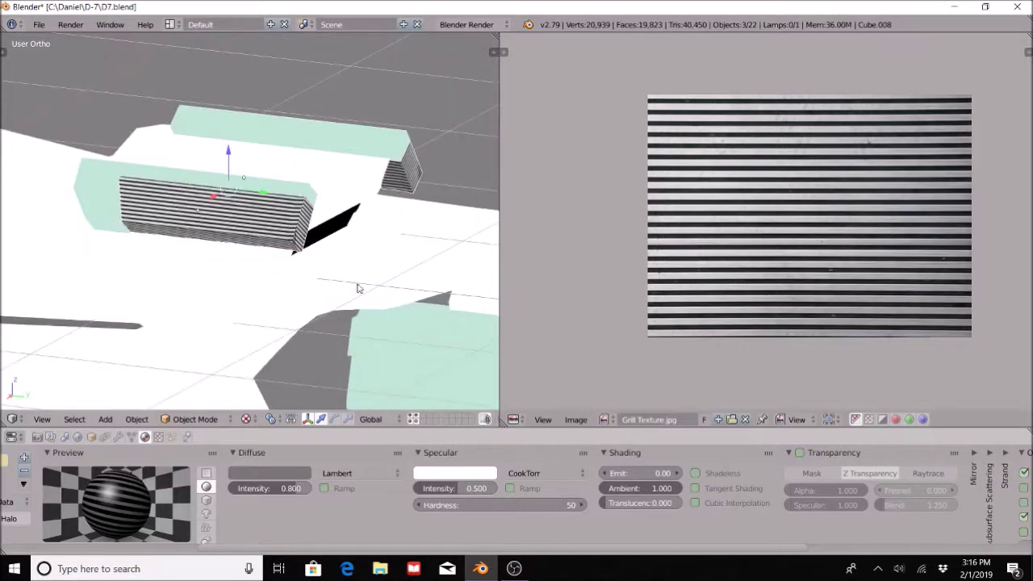
- Preview the ship in Rendered shading and examine the grill textures on the upper boxes, front grill and wings from several angles
click(253, 419)
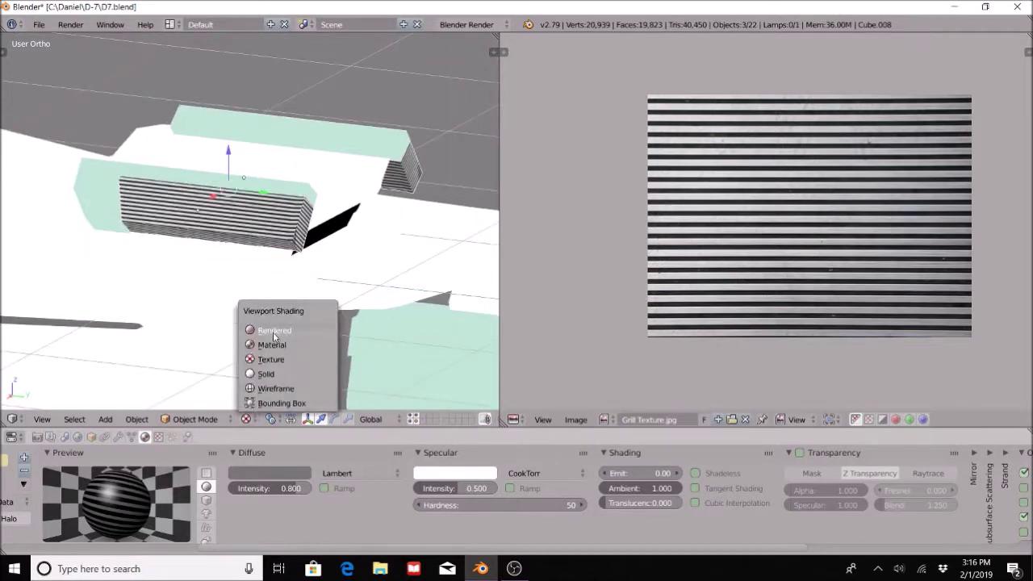
click(270, 332)
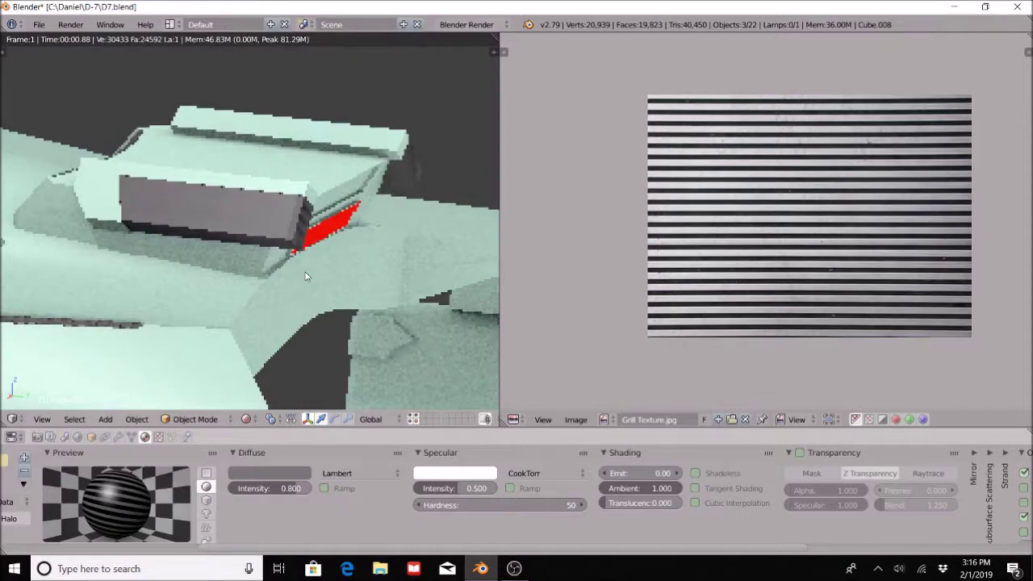
middle_drag(210, 267, 355, 233)
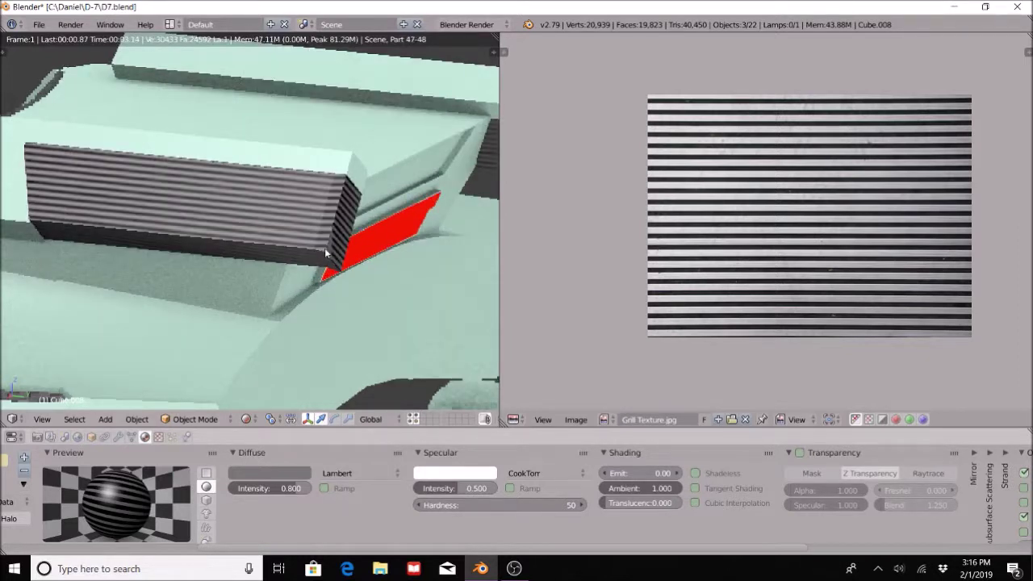
scroll(325, 266, down, 8)
mouse_move(322, 286)
middle_down()
mouse_move(303, 288)
mouse_move(351, 272)
mouse_move(359, 242)
mouse_move(353, 258)
mouse_move(170, 314)
mouse_move(326, 269)
middle_up()
scroll(325, 269, up, 5)
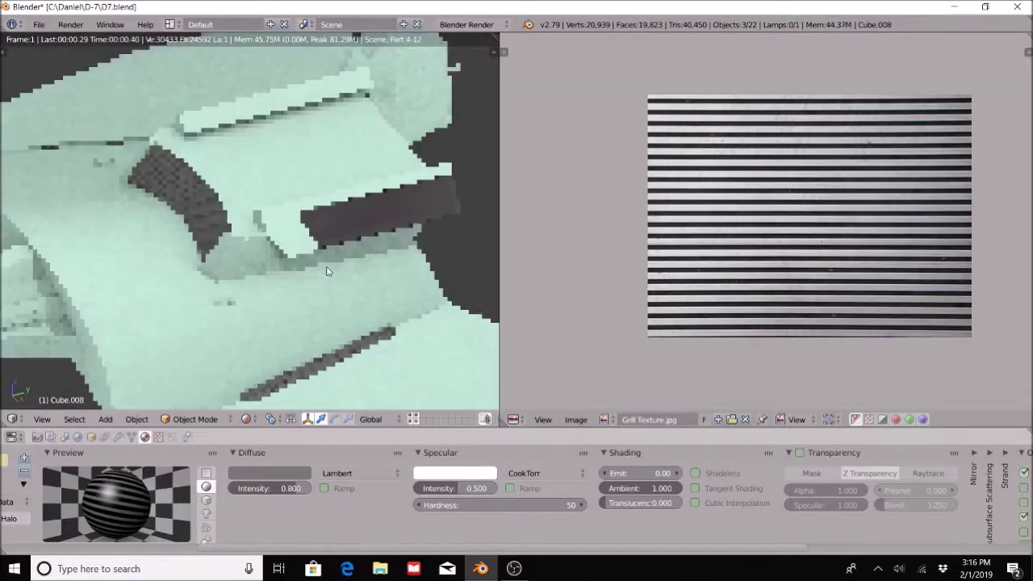
scroll(326, 271, down, 4)
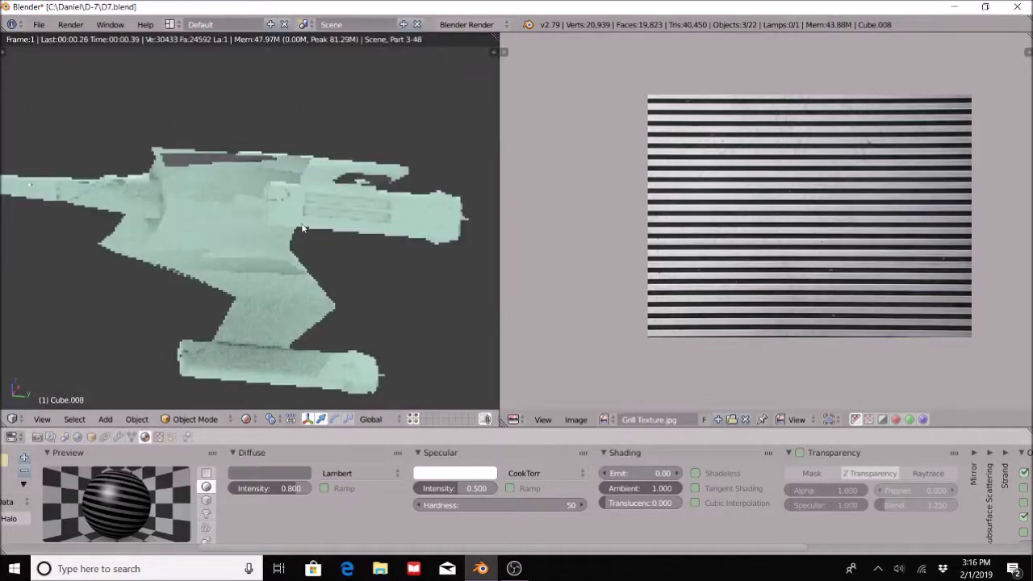
middle_drag(307, 226, 326, 247)
middle_drag(408, 257, 307, 264)
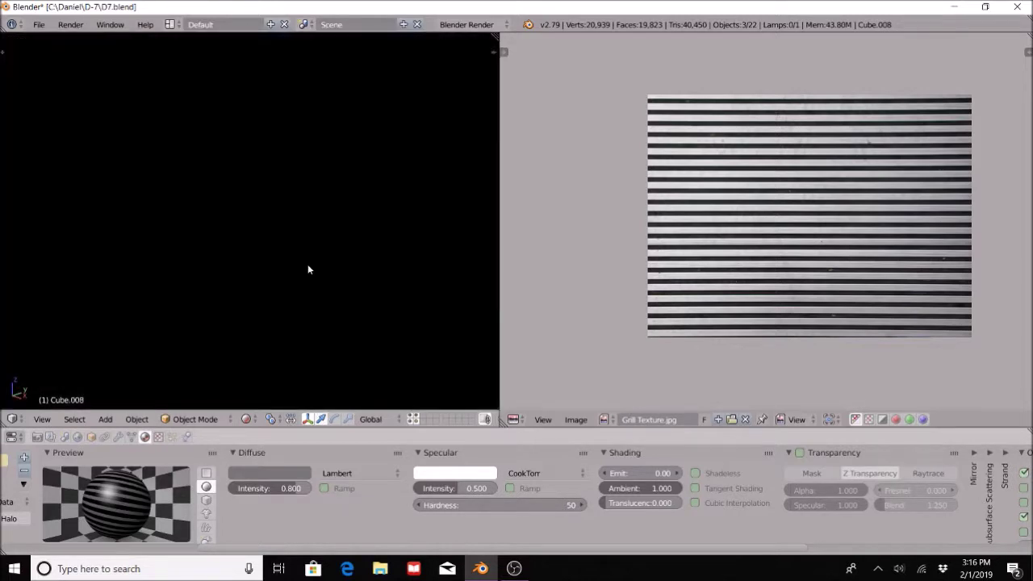
middle_drag(217, 319, 217, 322)
scroll(222, 313, up, 5)
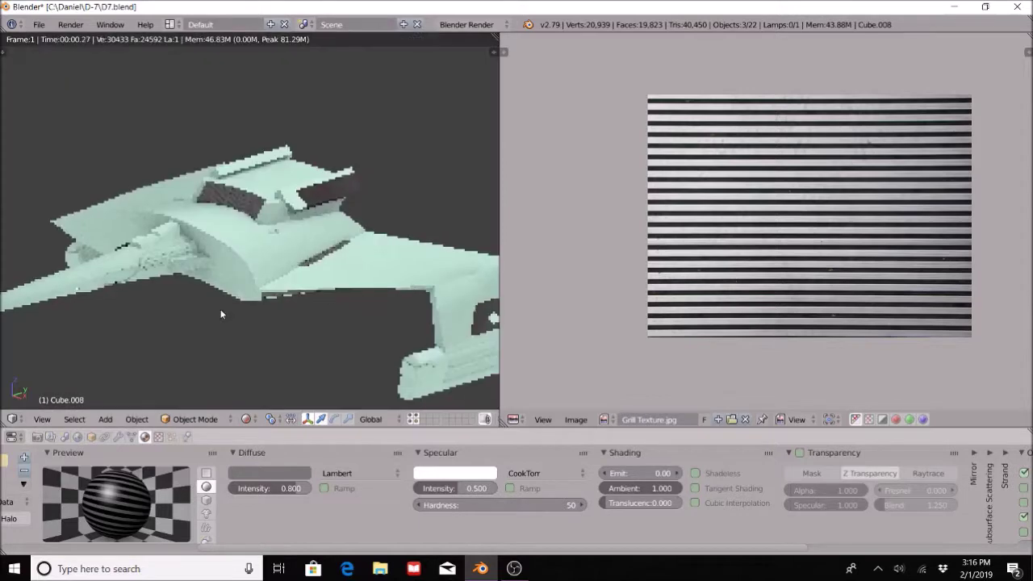
scroll(286, 305, up, 5)
scroll(286, 305, down, 3)
middle_drag(285, 305, 149, 205)
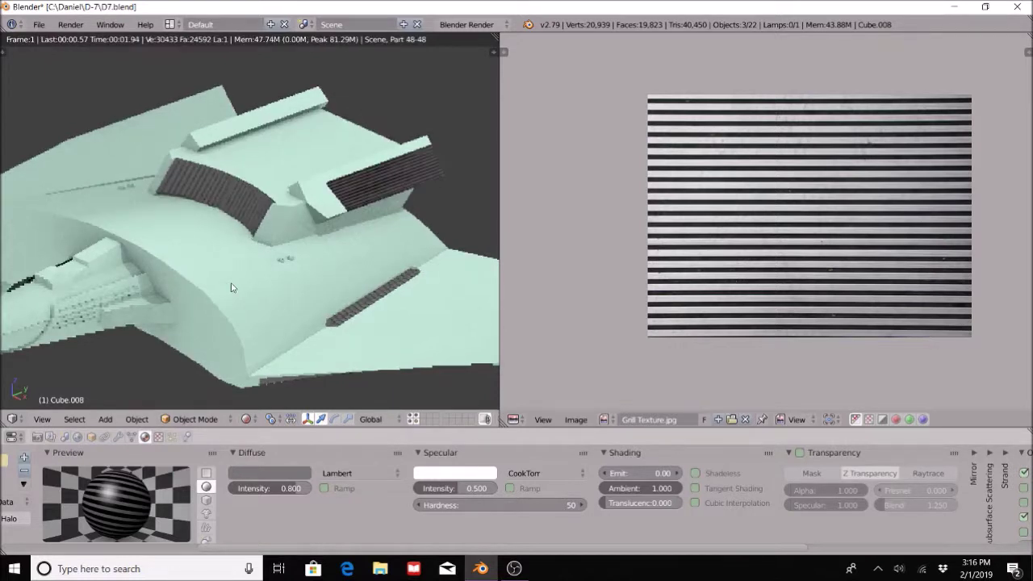
middle_drag(231, 287, 211, 258)
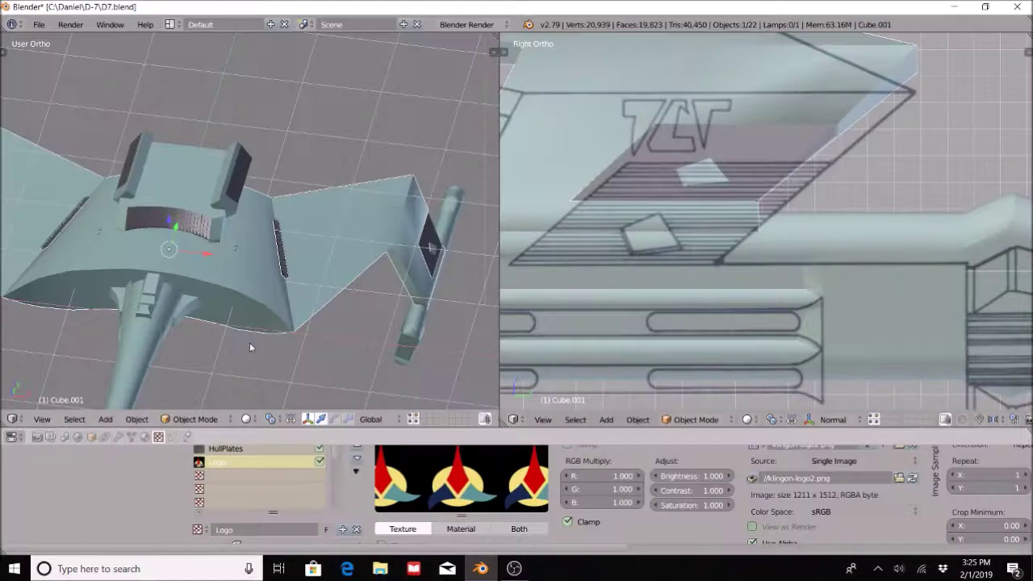
- Preview the hull in Rendered shading and set the Logo texture's image mapping extension to Clip
click(194, 418)
key(shift+z)
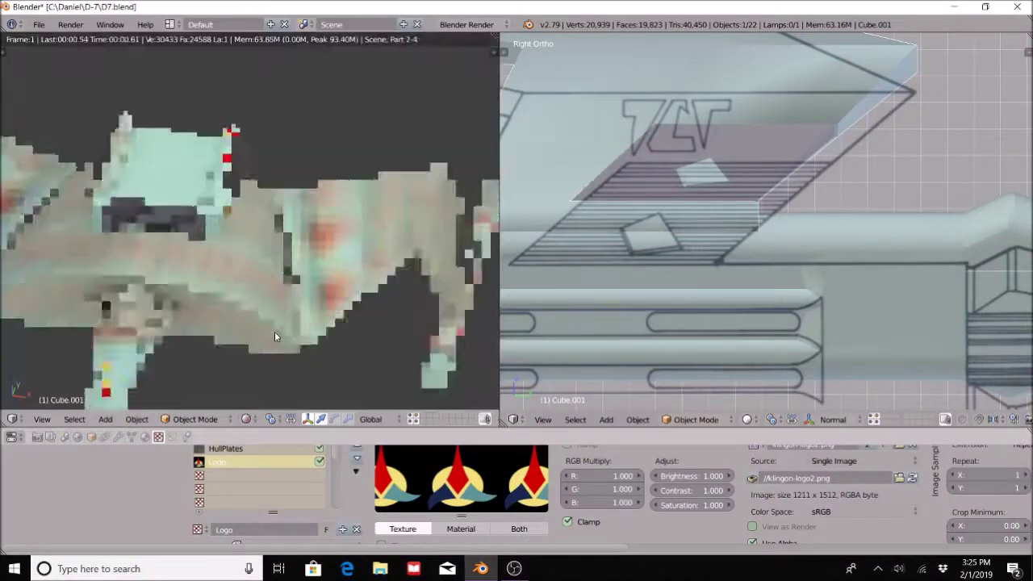
scroll(759, 529, down, 1)
click(751, 524)
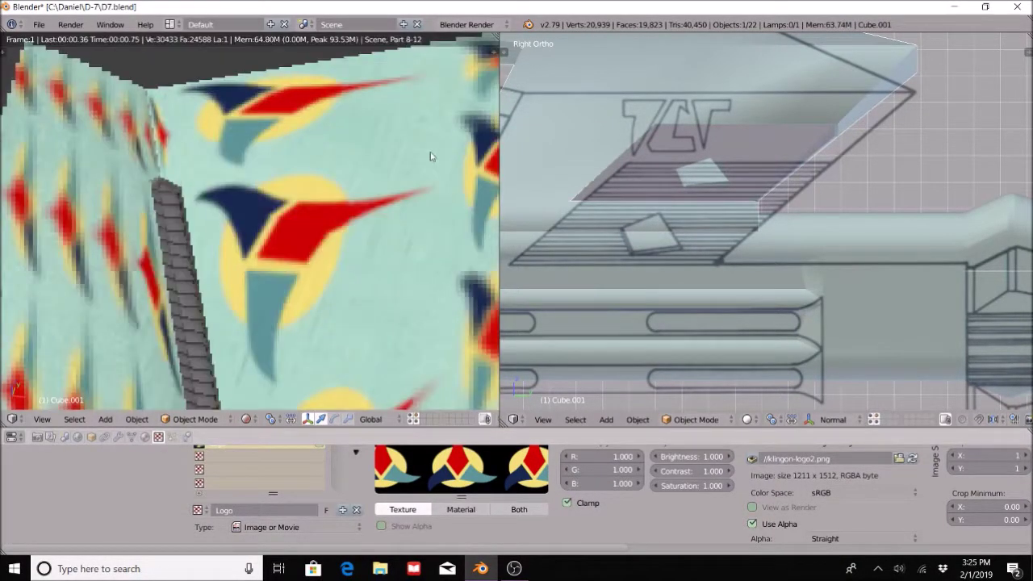
ctrl+scroll(831, 472, down, 1)
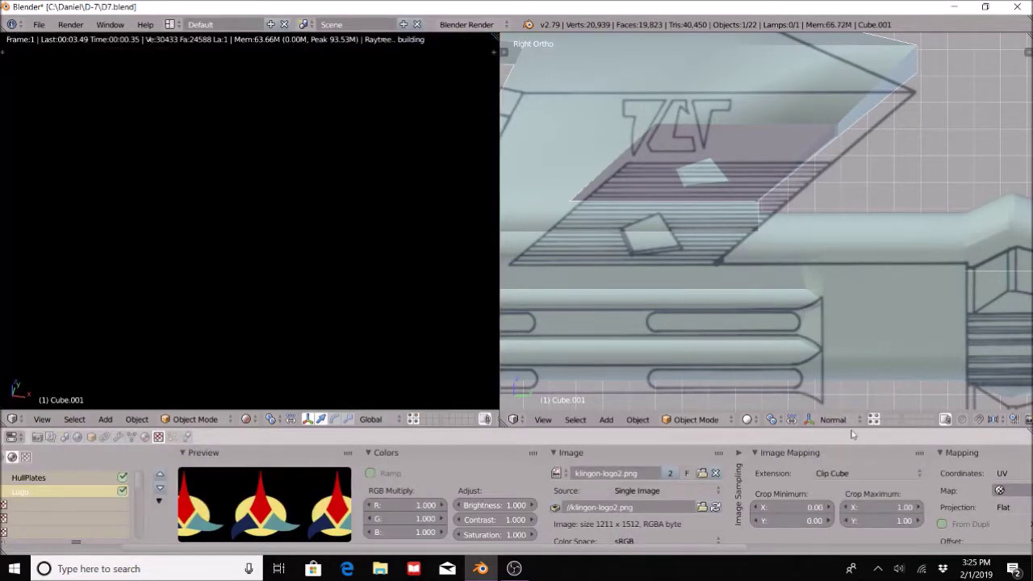
ctrl+scroll(831, 473, up, 1)
scroll(623, 543, down, 5)
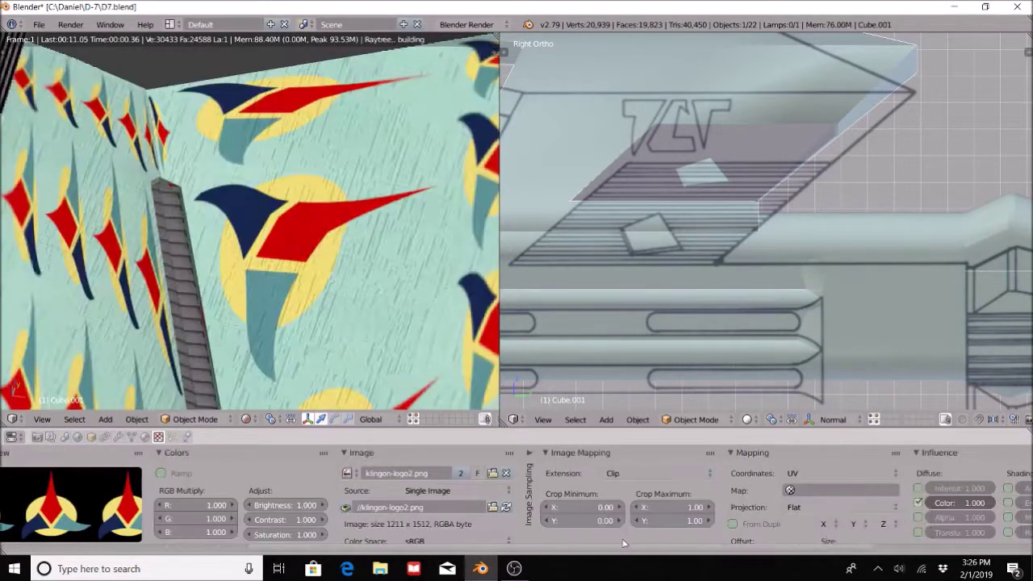
- Try Global coordinates for the Logo texture, test moving the hull against the projected logo, and undo the move
ctrl+scroll(839, 472, up, 3)
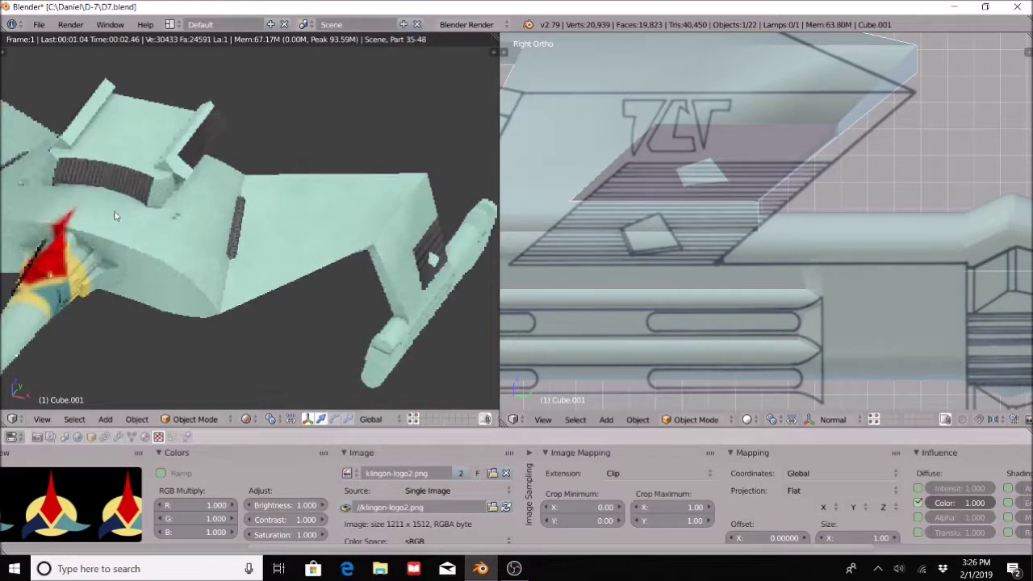
middle_drag(73, 311, 224, 365)
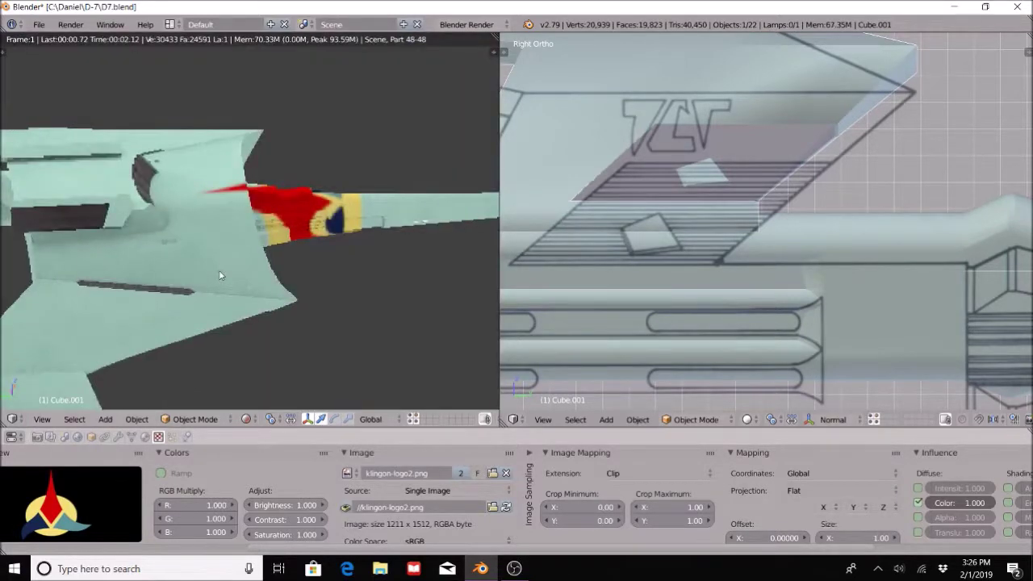
scroll(726, 218, down, 8)
key(g)
click(658, 186)
key(ctrl+z)
- Set the Logo texture's mapping coordinates to Object and view the projected logo on the hull
middle_drag(320, 157, 338, 267)
click(839, 473)
click(815, 441)
middle_drag(242, 202, 307, 259)
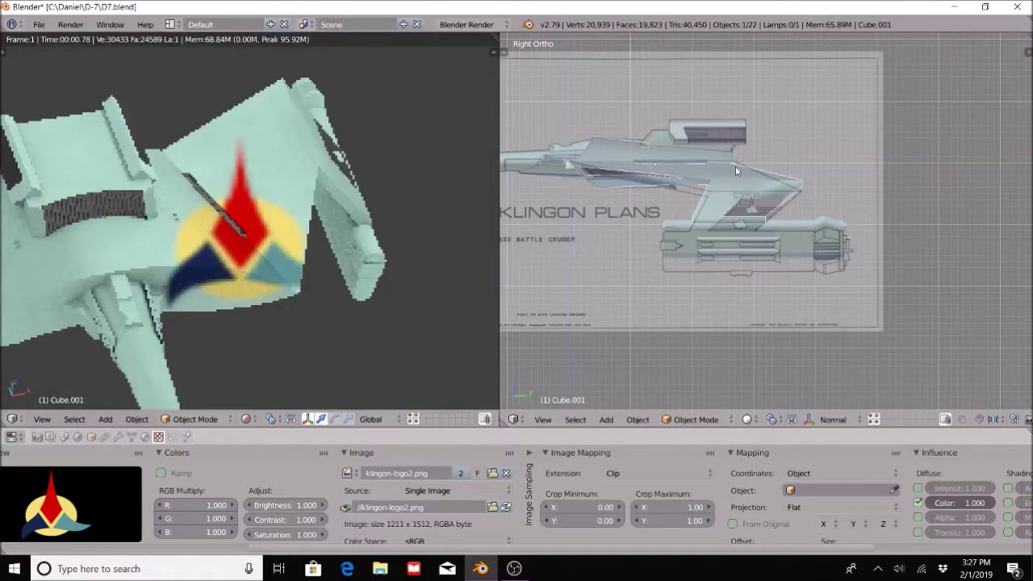
- Place the 3D cursor over the wing and add a plain-axes empty there
middle_drag(752, 158, 807, 197)
click(808, 198)
key(shift+a)
mouse_move(768, 279)
click(829, 323)
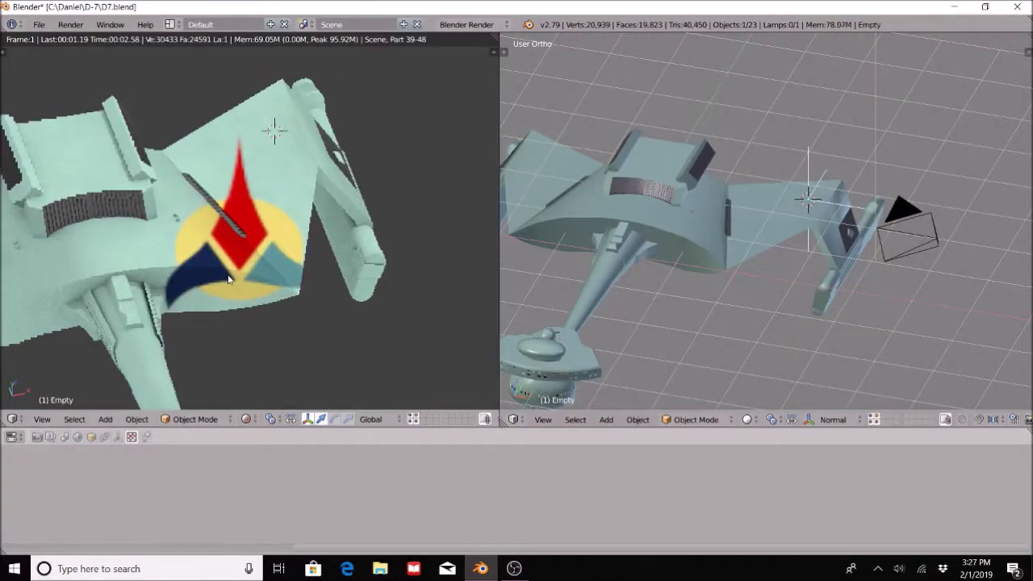